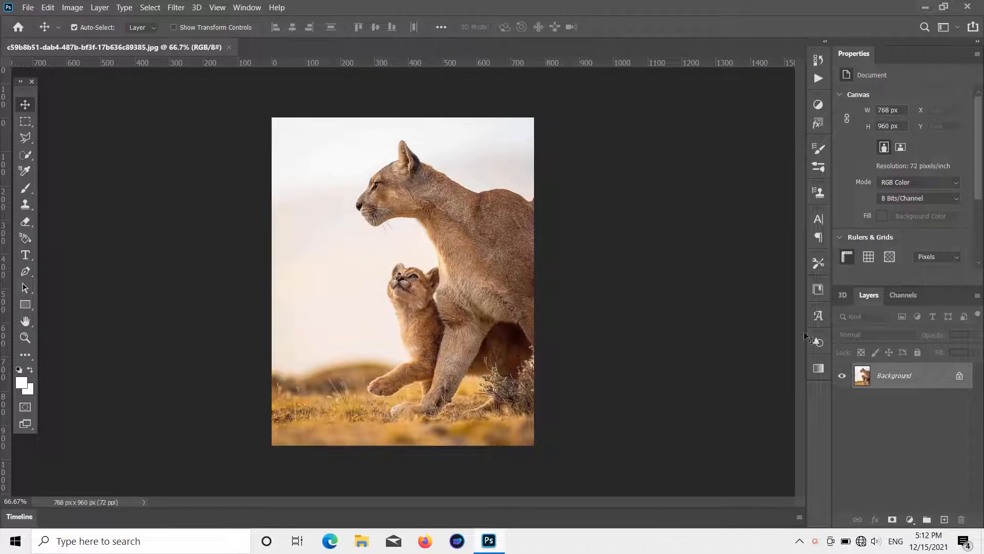
Unlock the Background layer and resize the image by setting its resolution to 100 pixels/inch with resampling on.
left_click(954, 373)
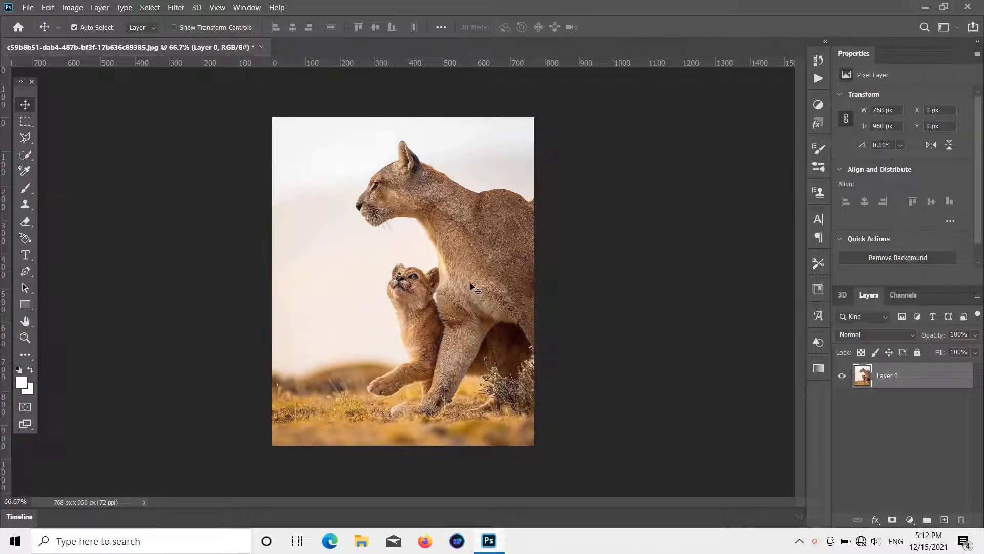
left_click(75, 9)
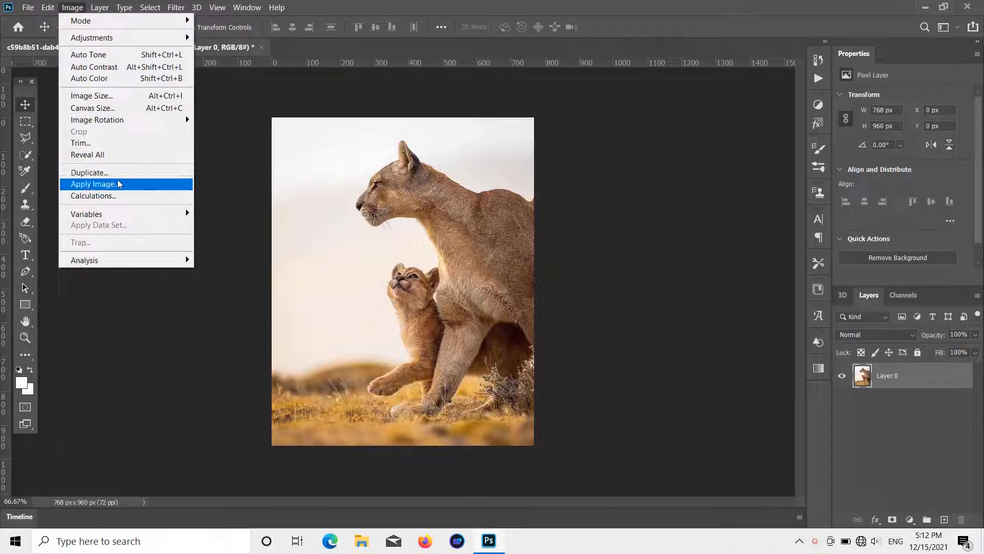
left_click(140, 96)
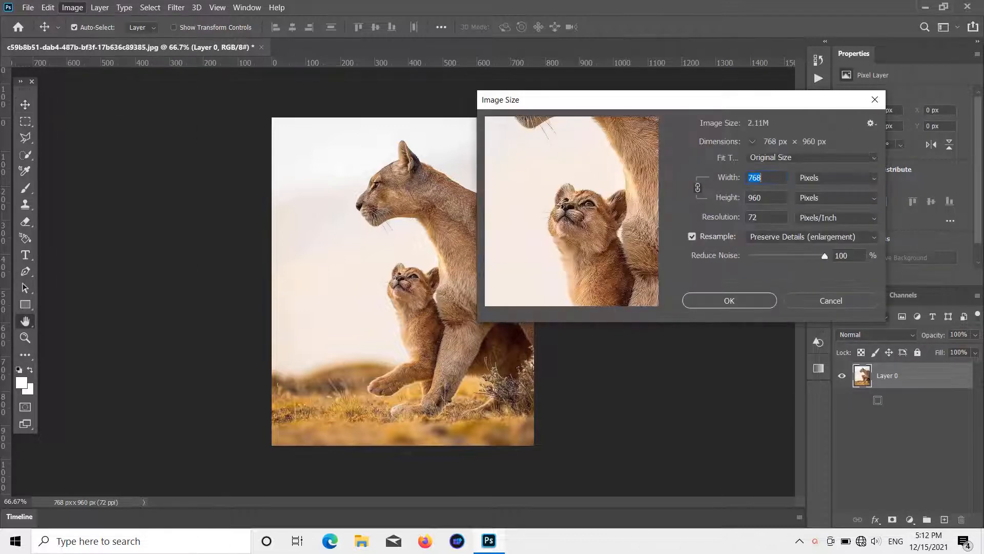
left_click(758, 218)
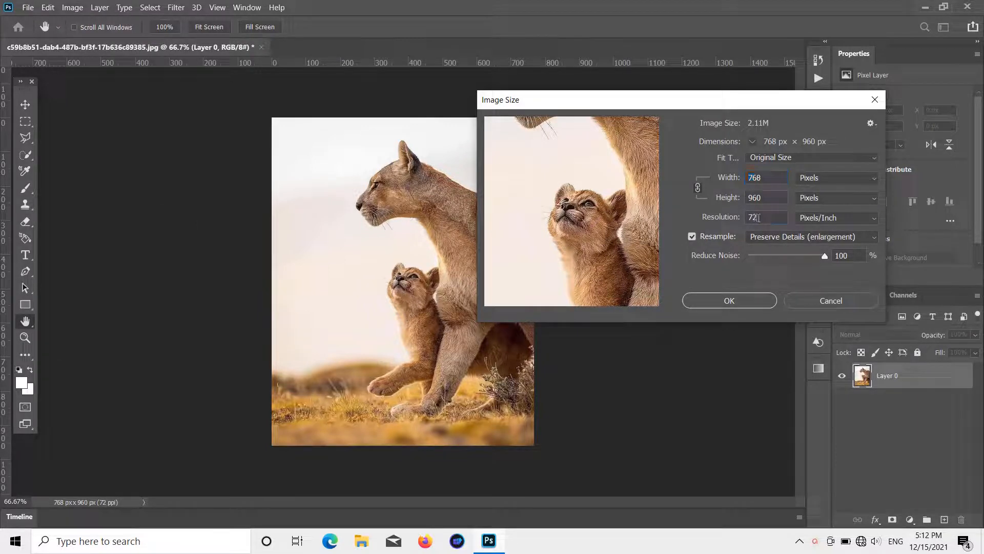
key("BackSpace")
key("BackSpace")
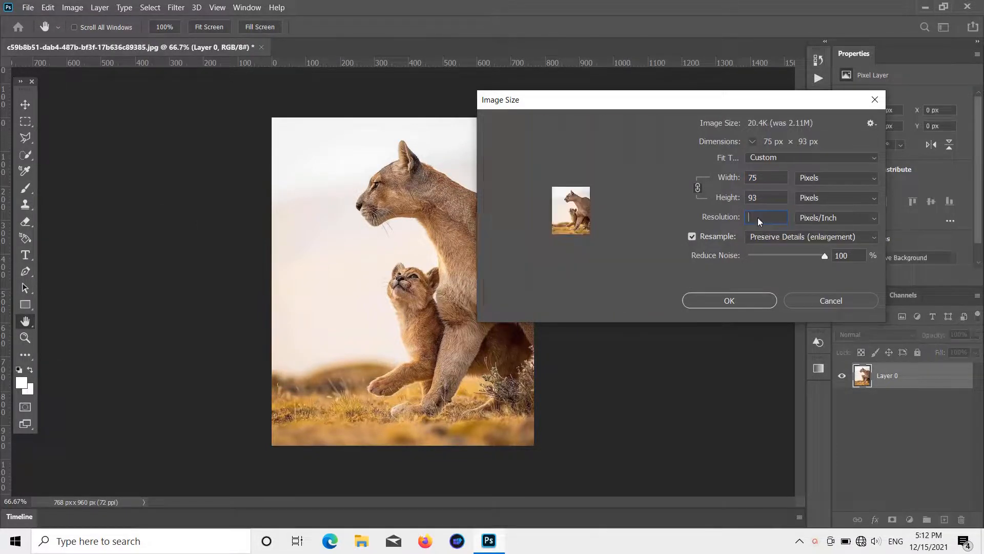
type("1")
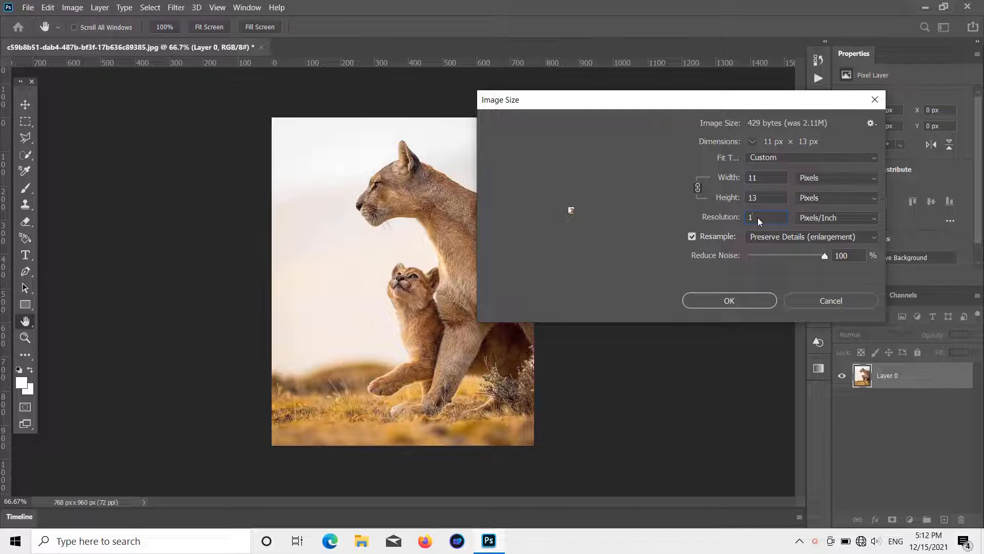
type("00")
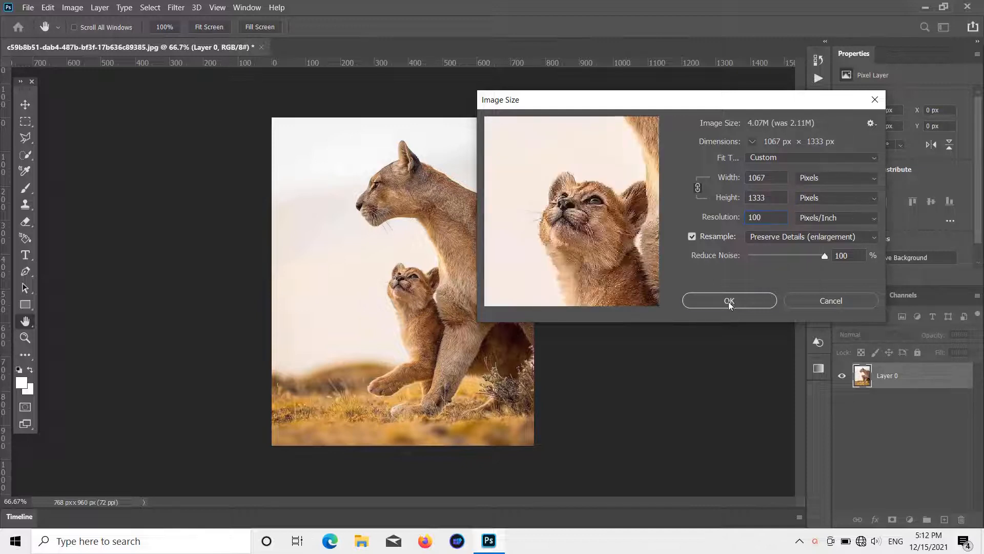
left_click(730, 302)
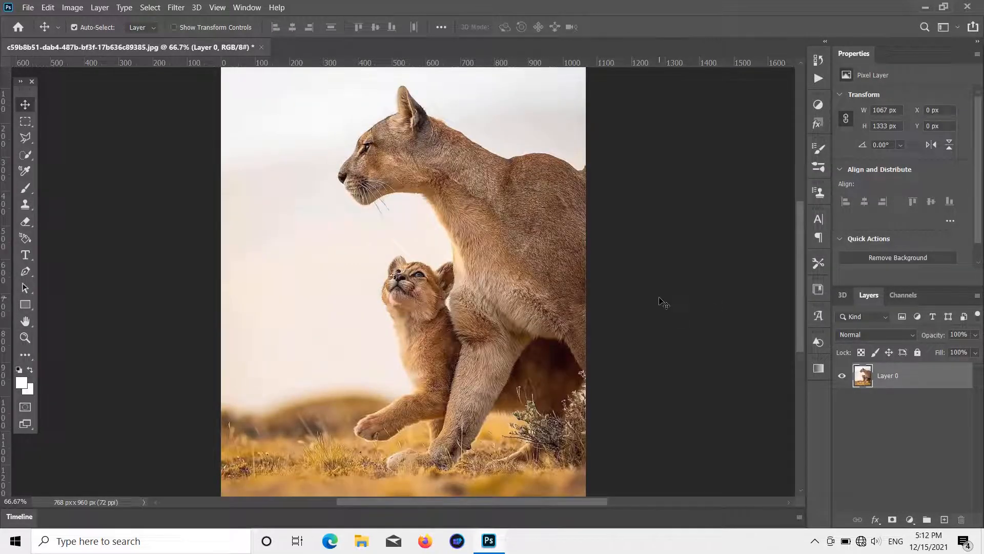
key("ctrl+minus")
key("ctrl+plus")
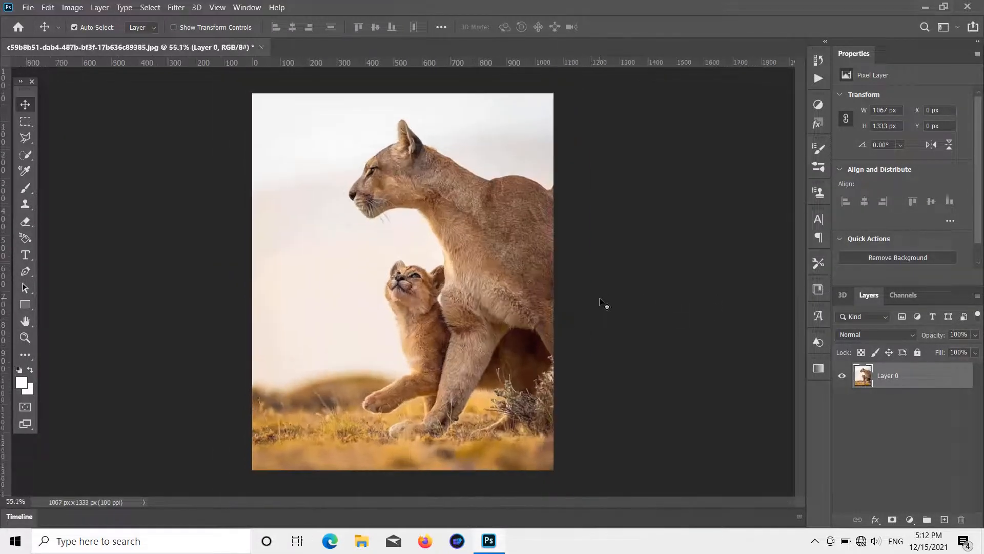
Add a Brightness/Contrast adjustment layer with brightness -81 and contrast 36 to darken the photo.
left_click(910, 519)
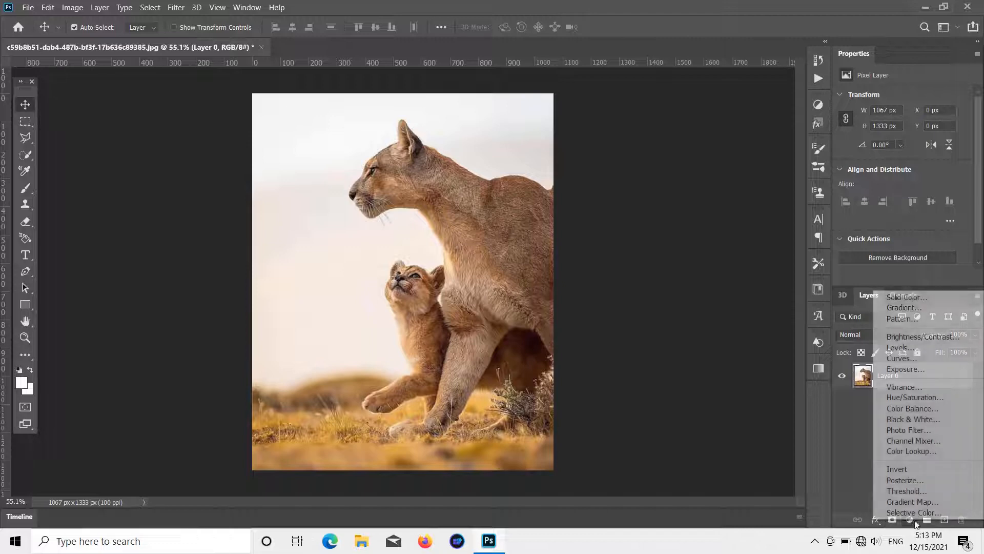
left_click(921, 336)
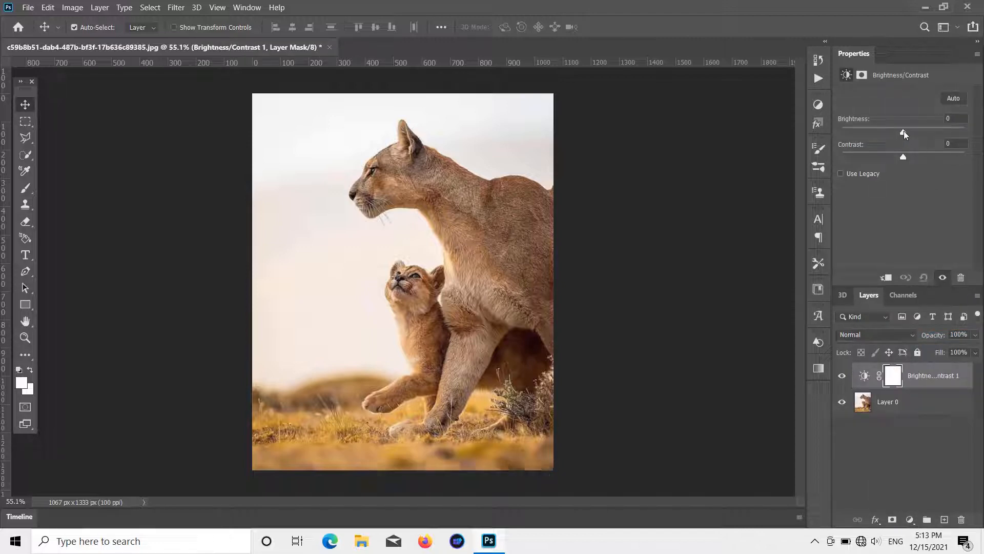
left_click_drag(903, 132, 869, 148)
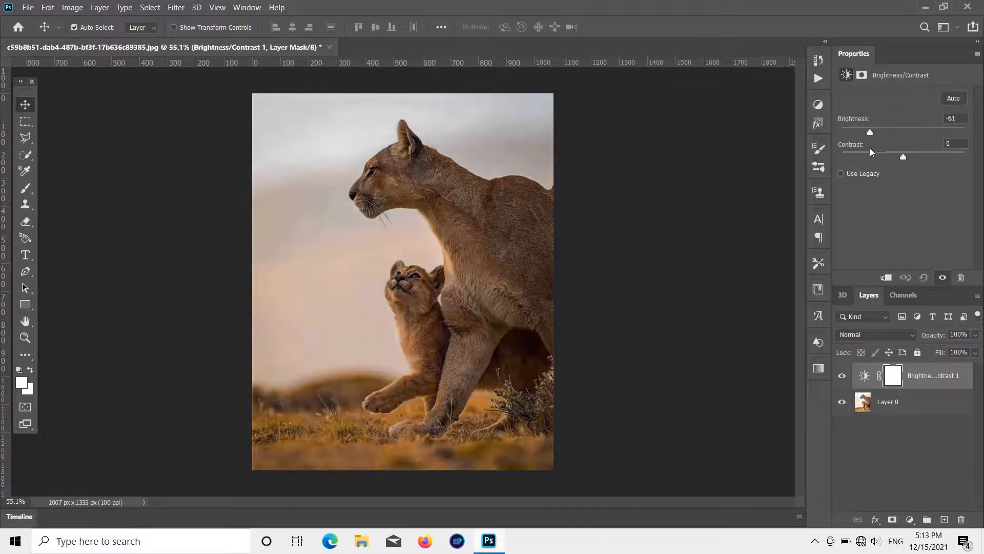
left_click_drag(928, 154, 904, 159)
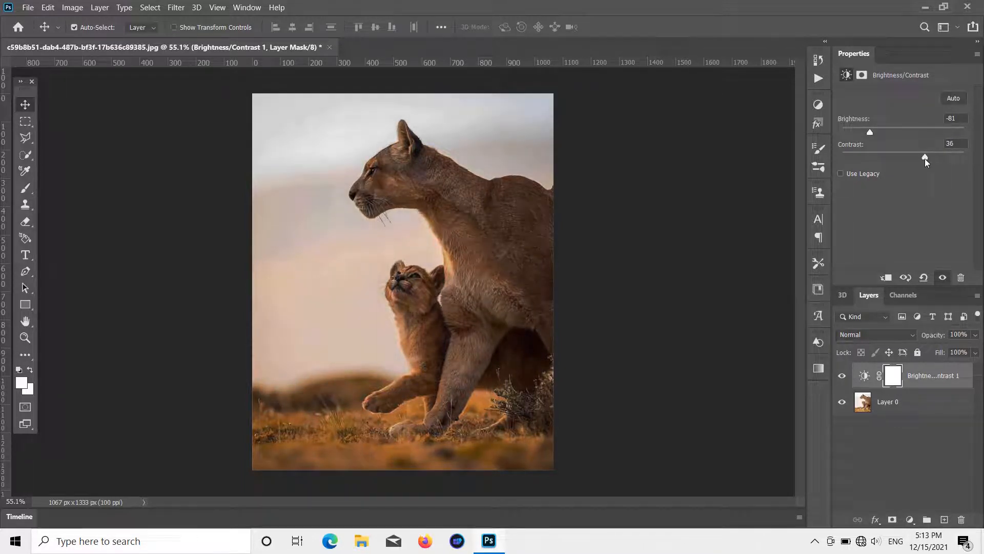
left_click(895, 417)
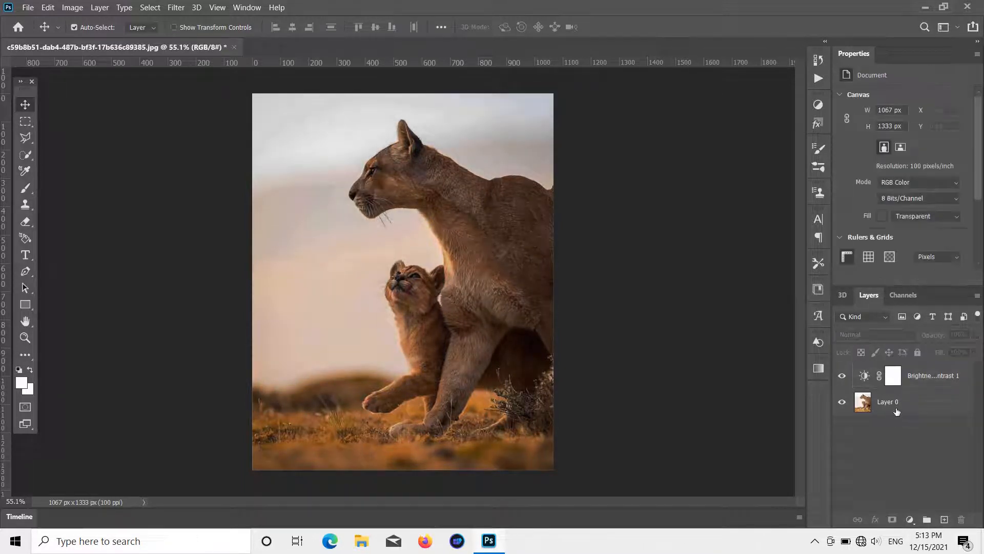
Add a Curves adjustment layer and pull the RGB midtones down to input 106, output 89.
left_click(910, 518)
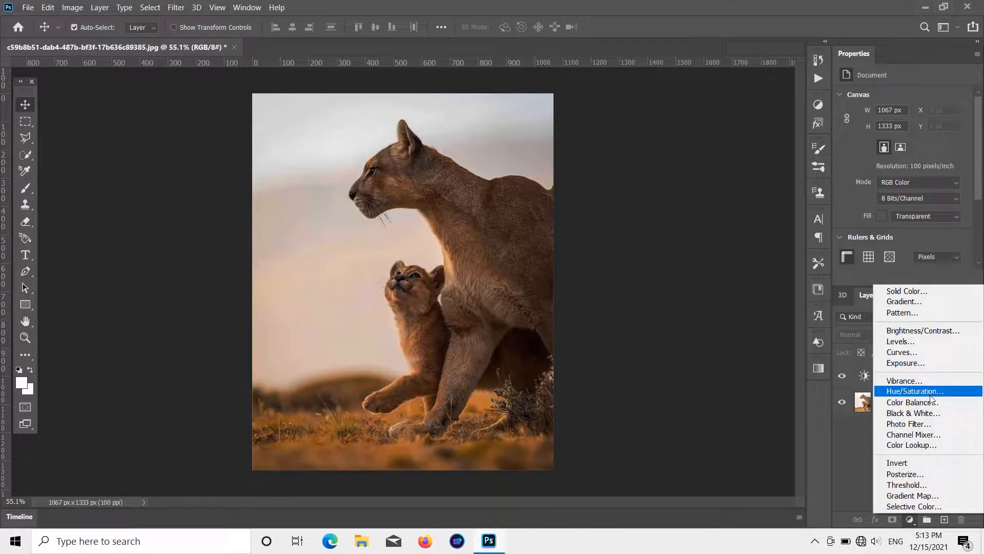
left_click(939, 357)
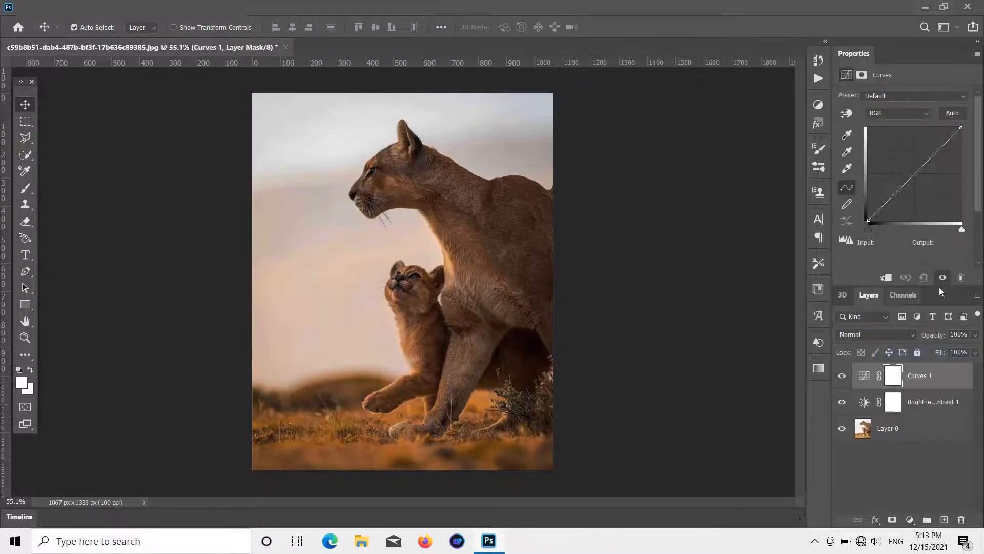
left_click_drag(915, 179, 908, 188)
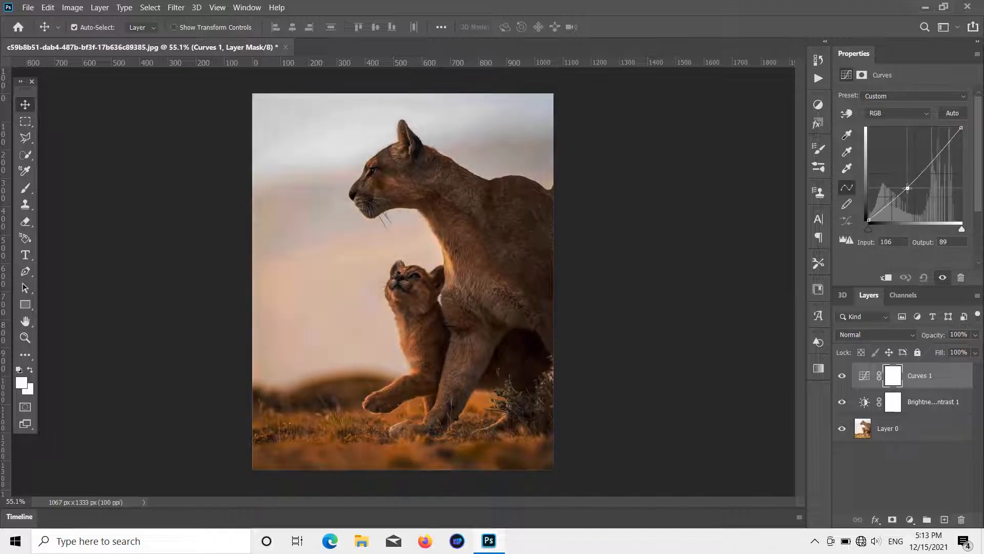
left_click(737, 227)
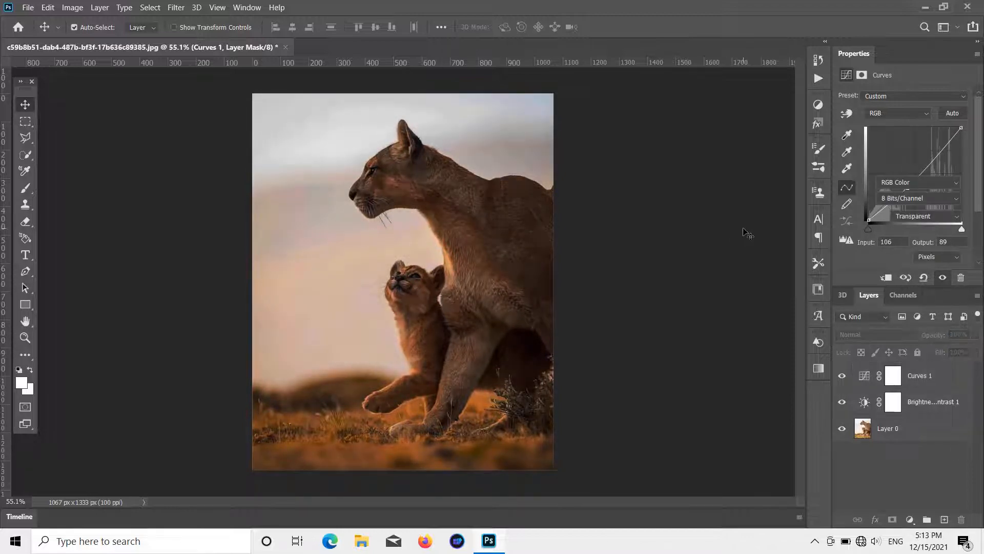
left_click(28, 190)
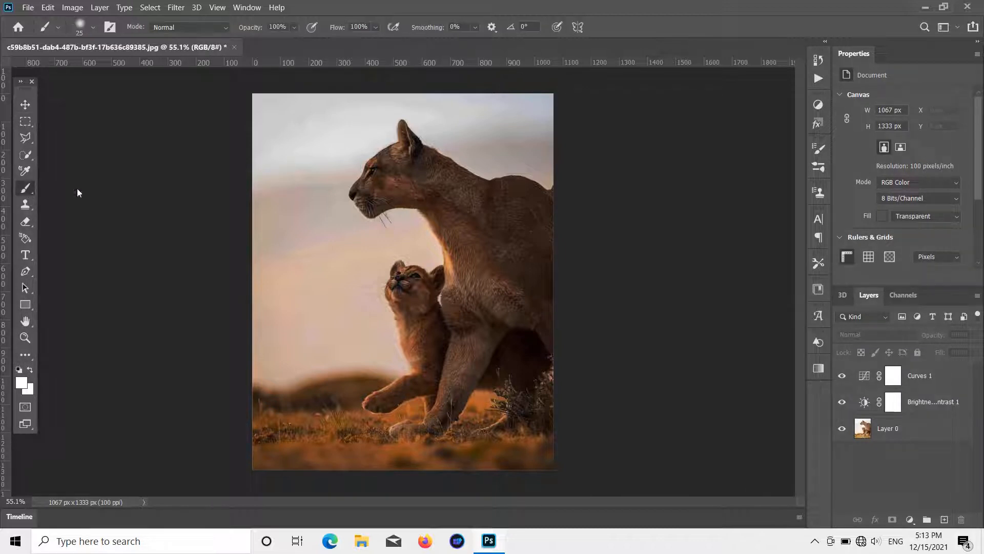
left_click(927, 519)
left_click(877, 334)
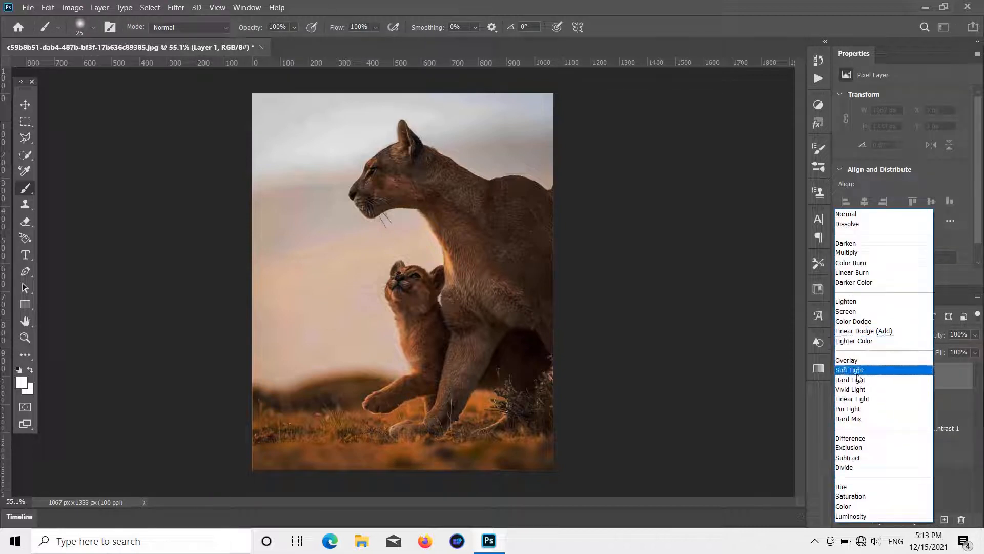
left_click(850, 369)
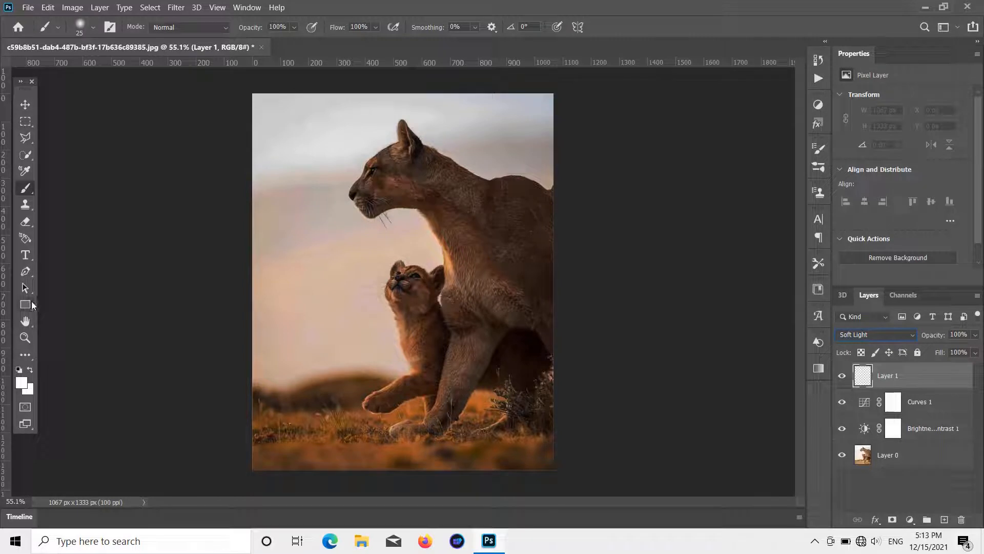
left_click(24, 104)
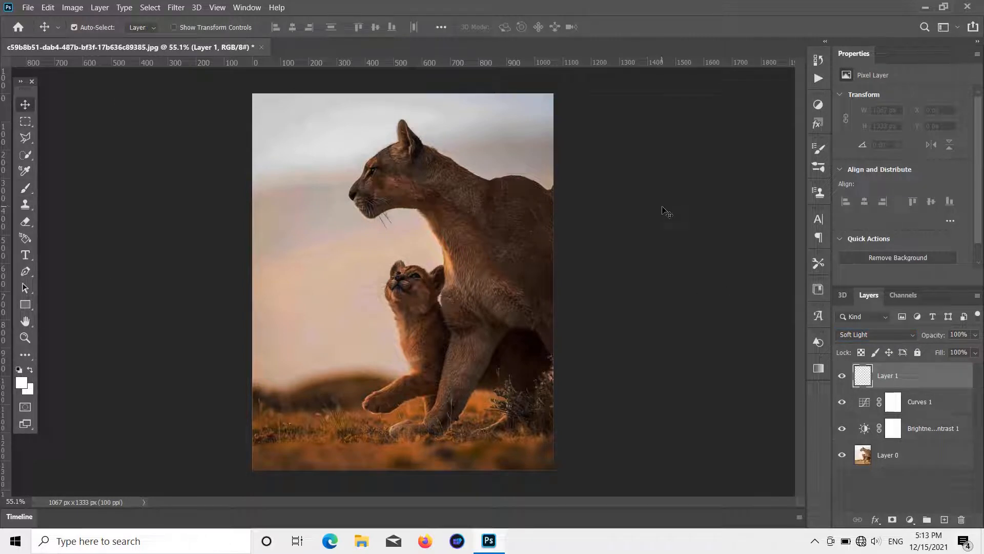
key("ctrl+z")
key("ctrl+z")
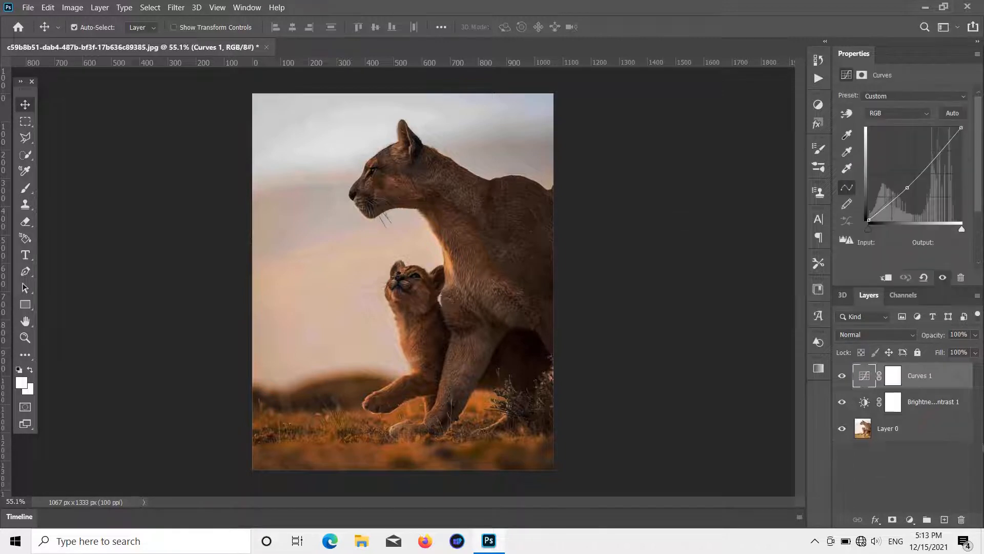
left_click(884, 459)
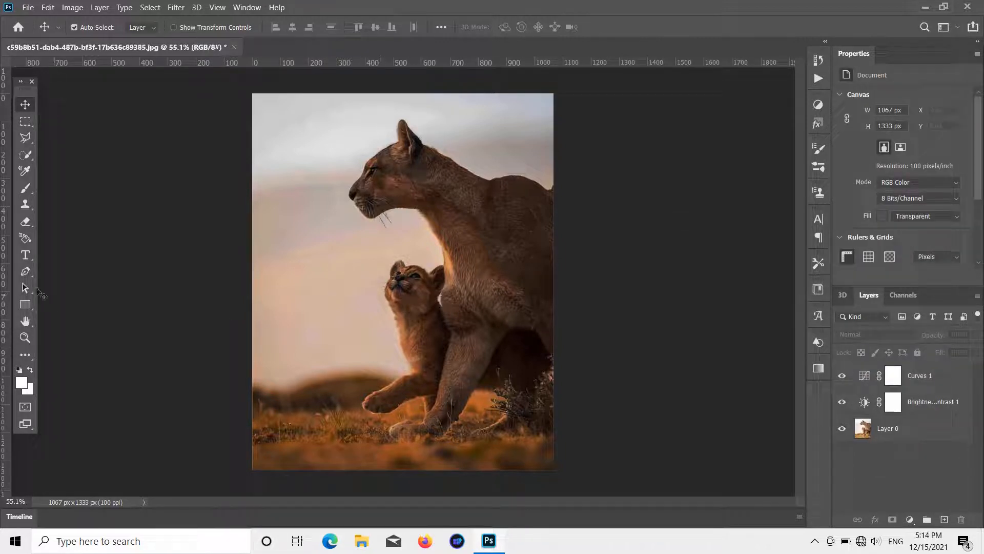
Draw a white circle about 590 px wide with the Ellipse tool and move it partly off the photo's upper-left corner, at about X -242, Y -121 px.
left_click(29, 303)
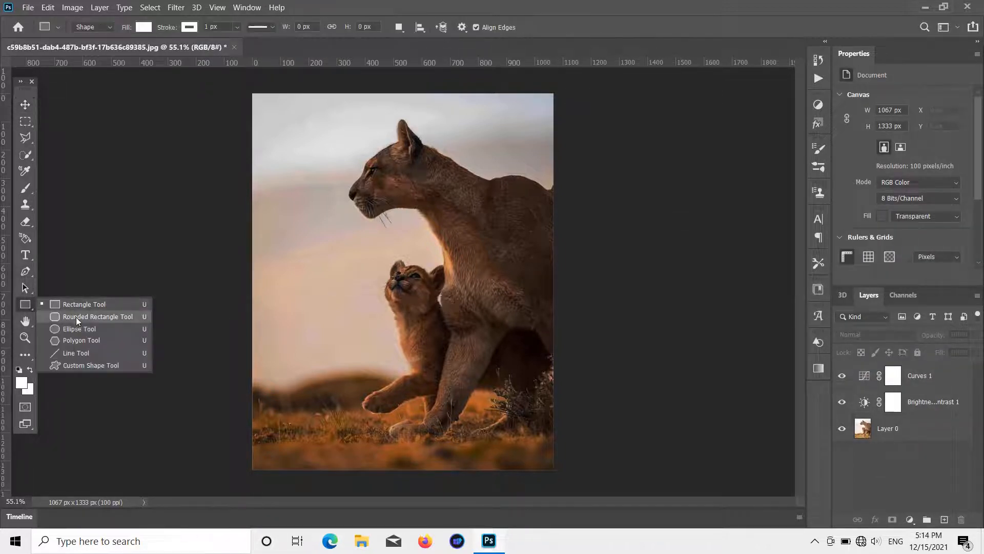
left_click(75, 330)
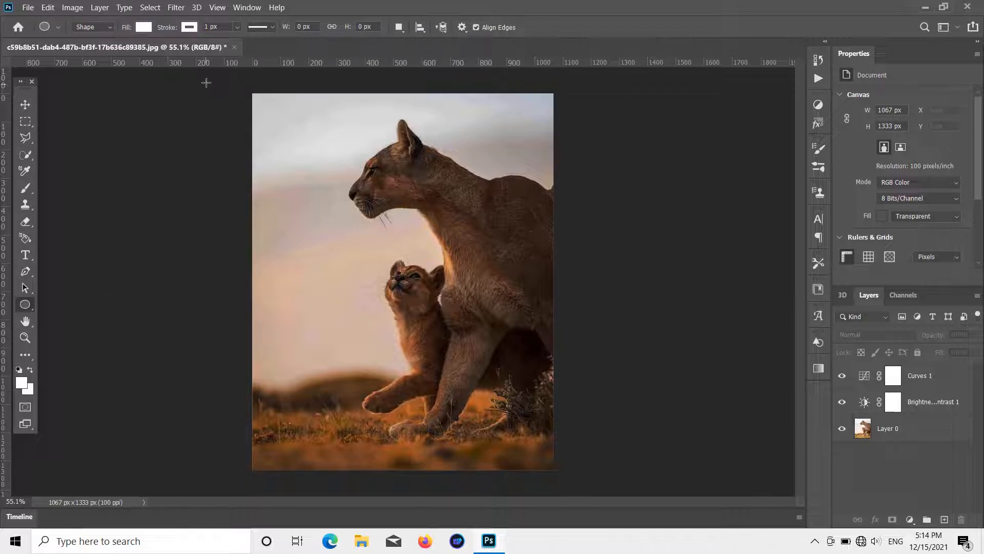
left_click_drag(207, 82, 374, 295)
left_click(25, 104)
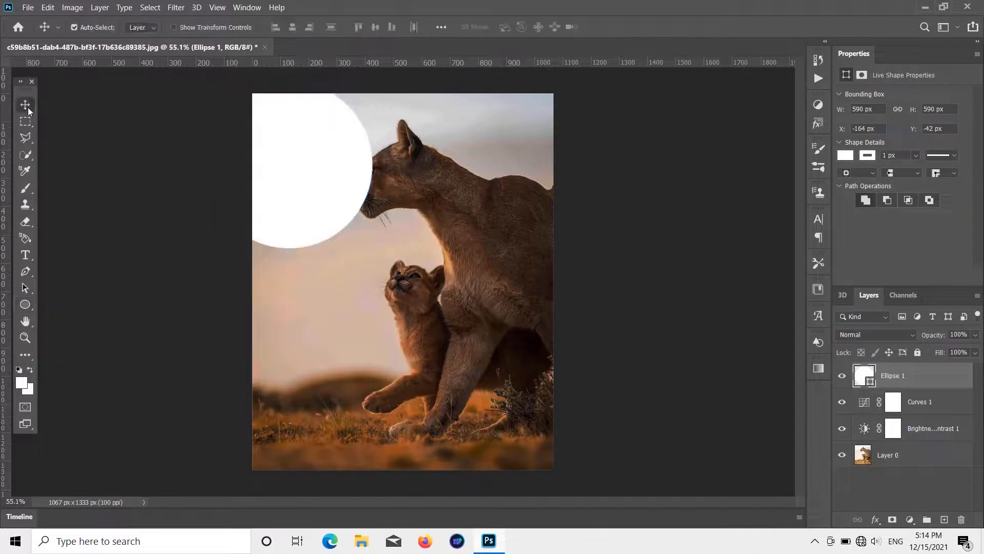
left_click_drag(331, 186, 298, 160)
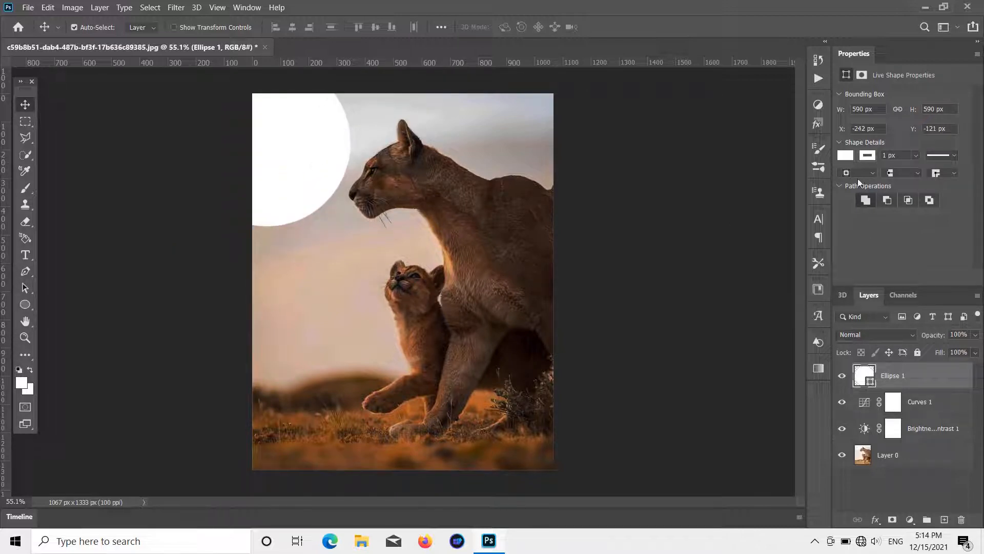
left_click(845, 155)
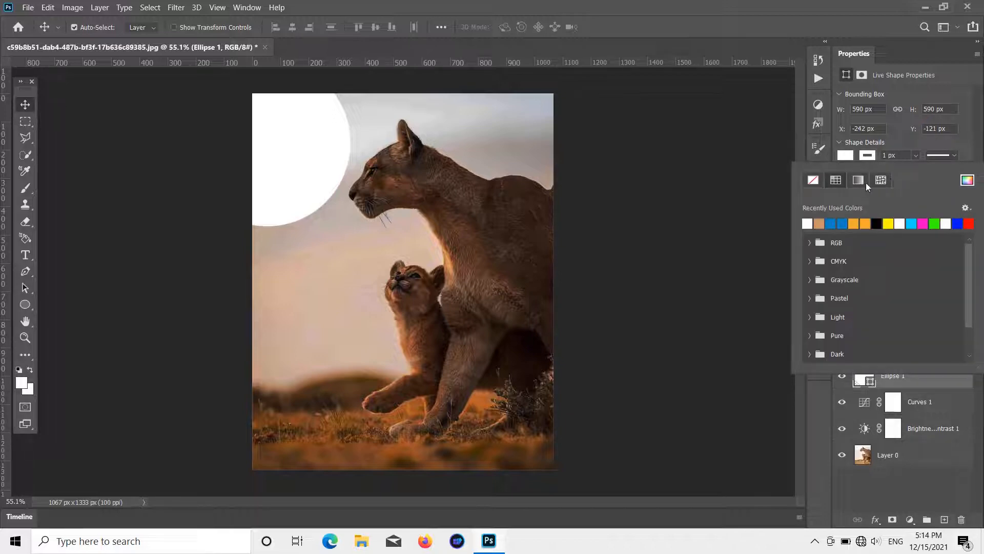
left_click(906, 138)
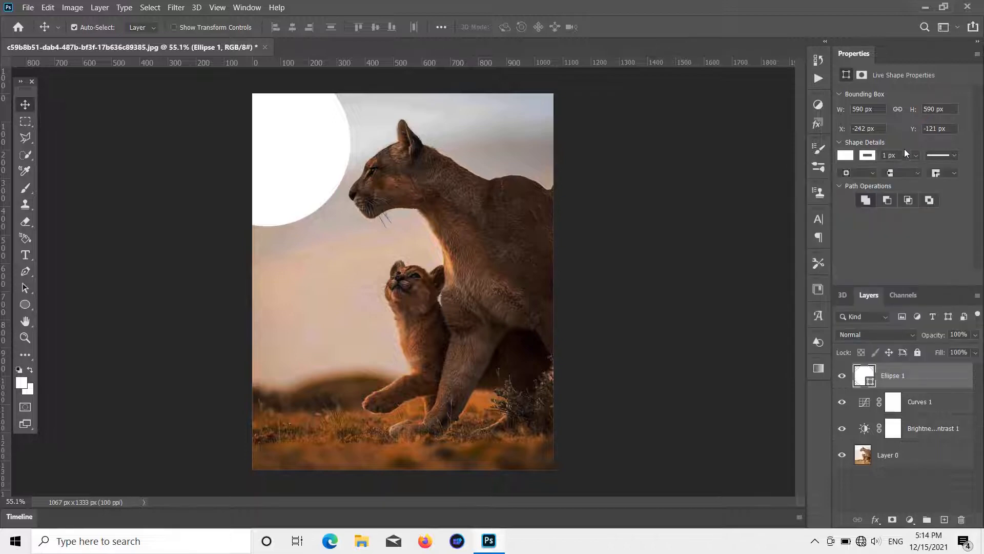
left_click(909, 519)
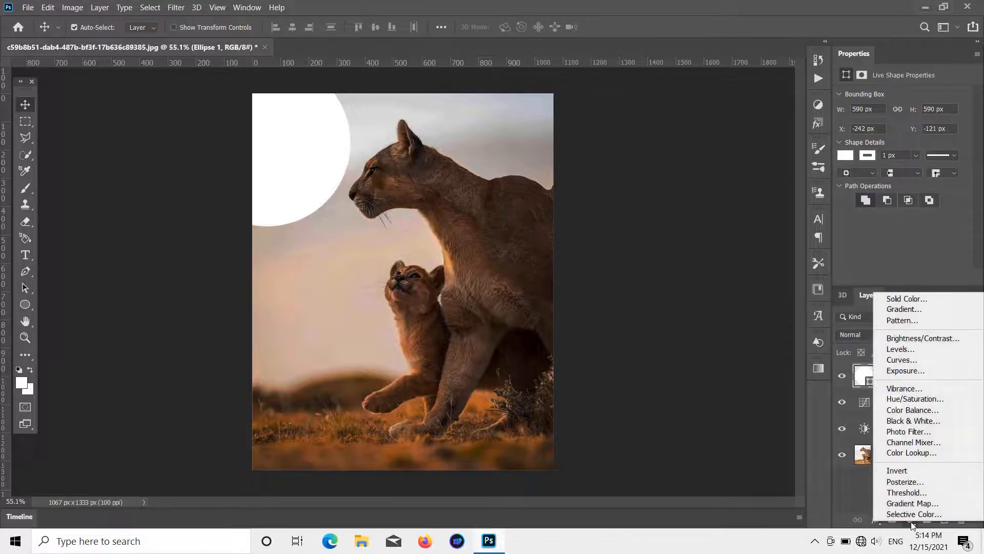
left_click(761, 355)
Add an Outer Glow to the white circle in yellow (#ffea00) with a size of 250 px.
left_click(876, 520)
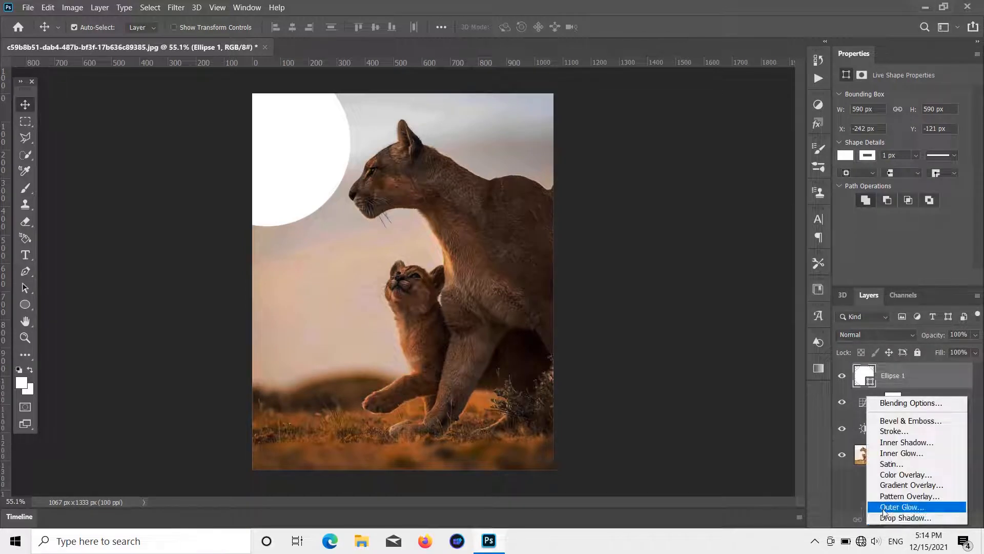
left_click(883, 507)
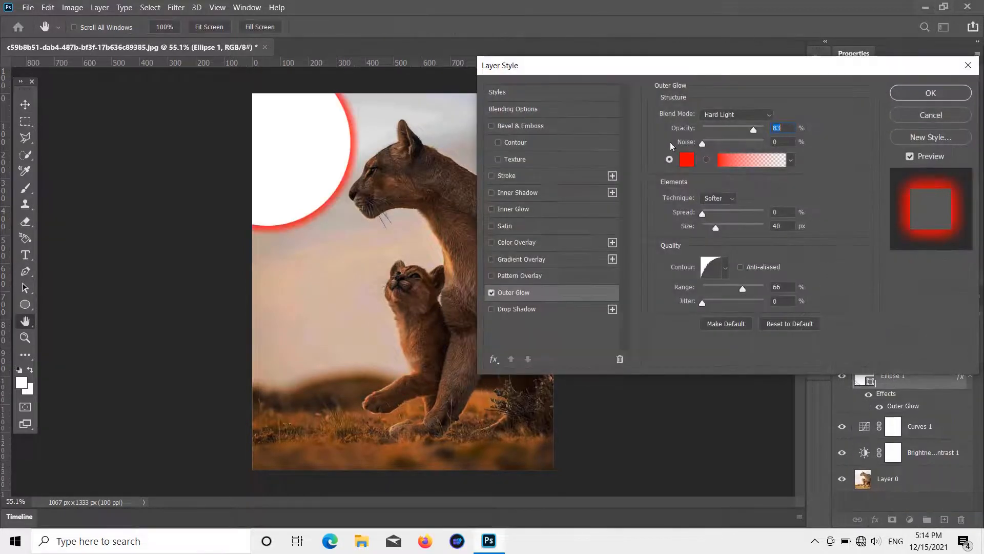
left_click(682, 160)
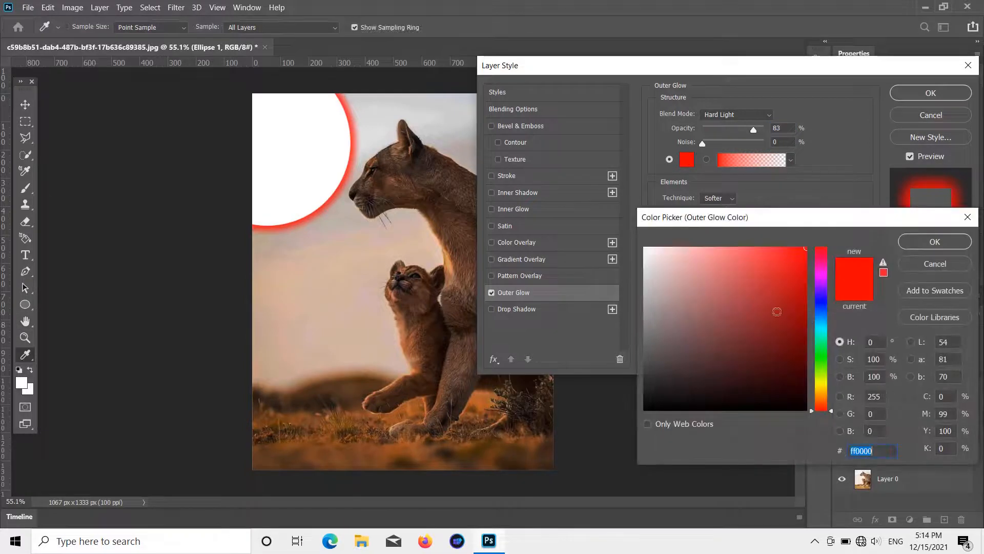
left_click(823, 377)
left_click_drag(823, 380, 824, 389)
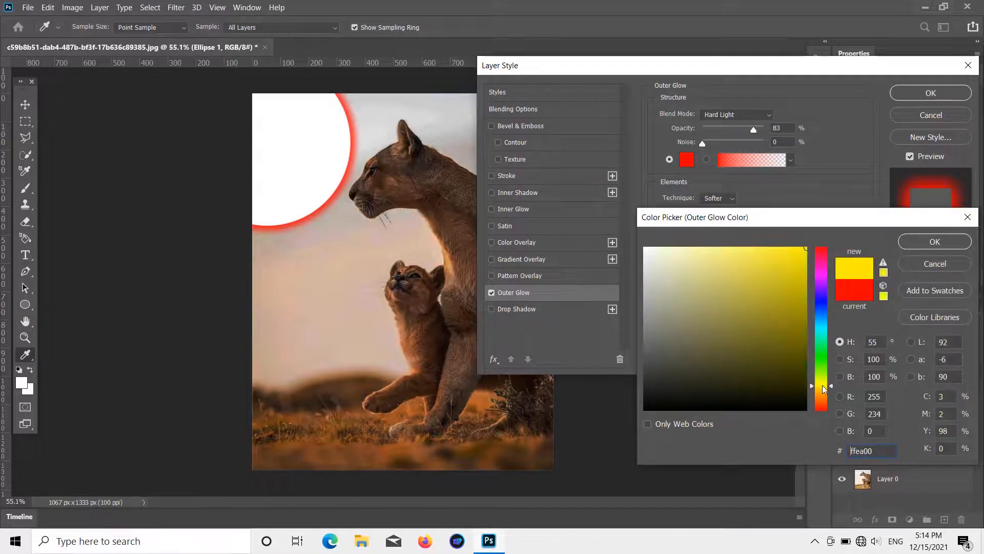
left_click(927, 243)
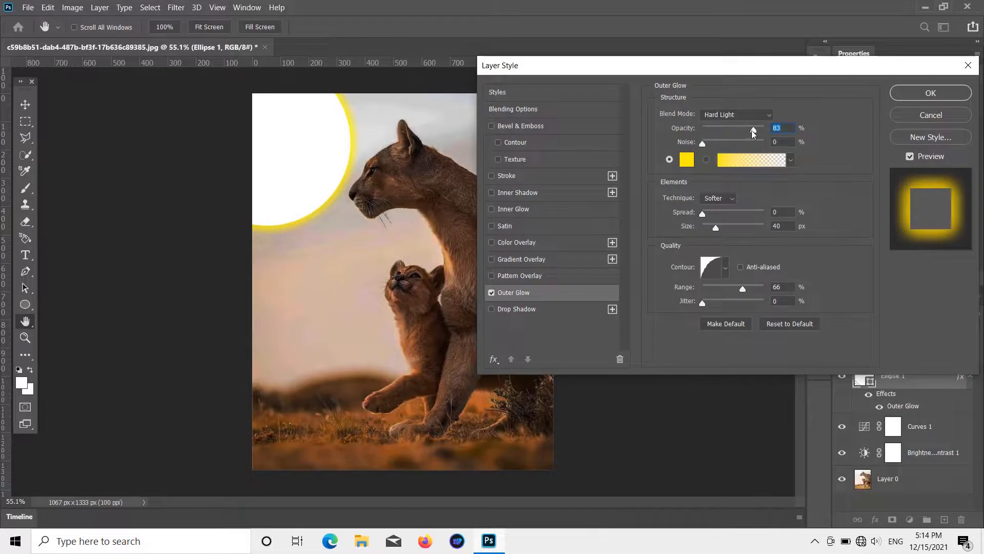
left_click_drag(721, 231, 775, 232)
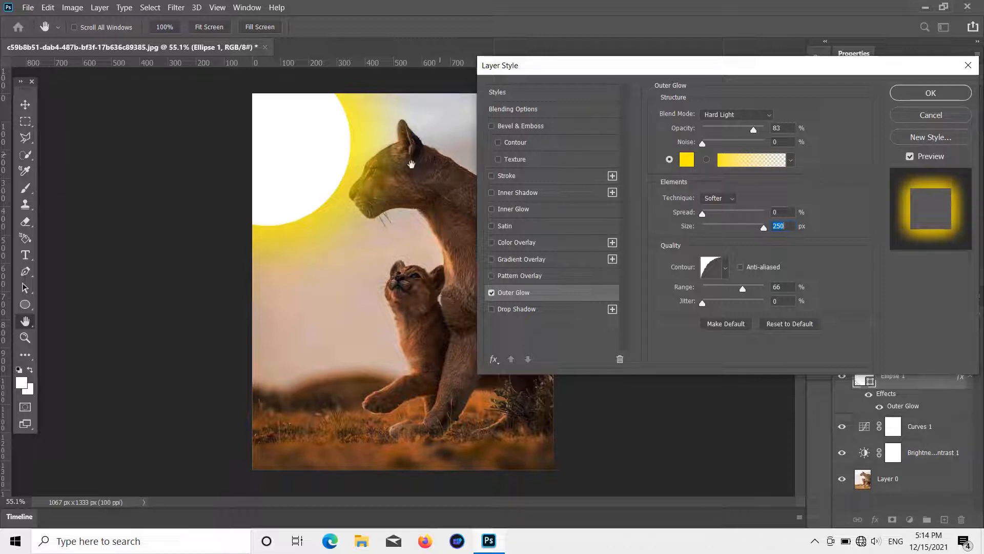
left_click(930, 93)
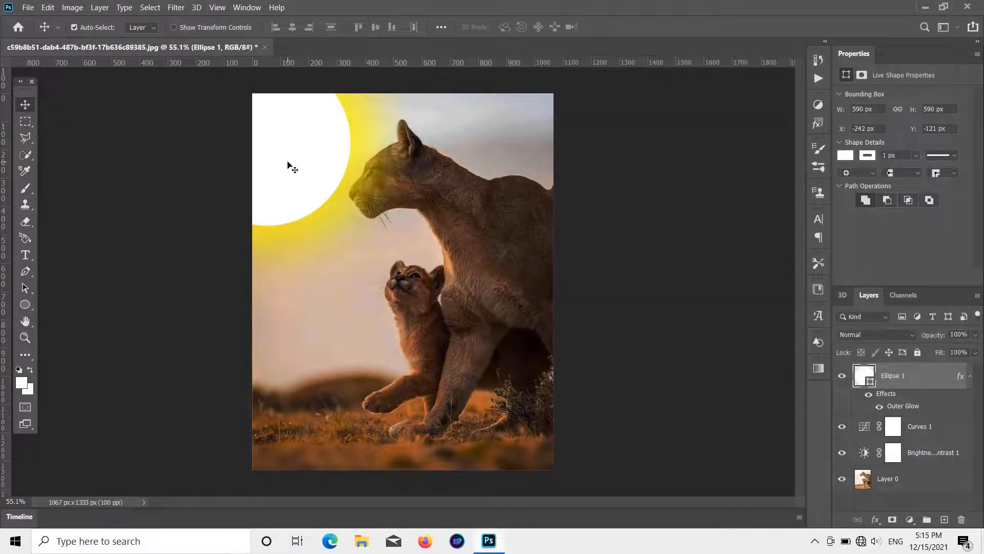
Scale the circle down to about 76.6% and place it in the photo's upper-left corner, at about X -151, Y -123 px.
key("ctrl+t")
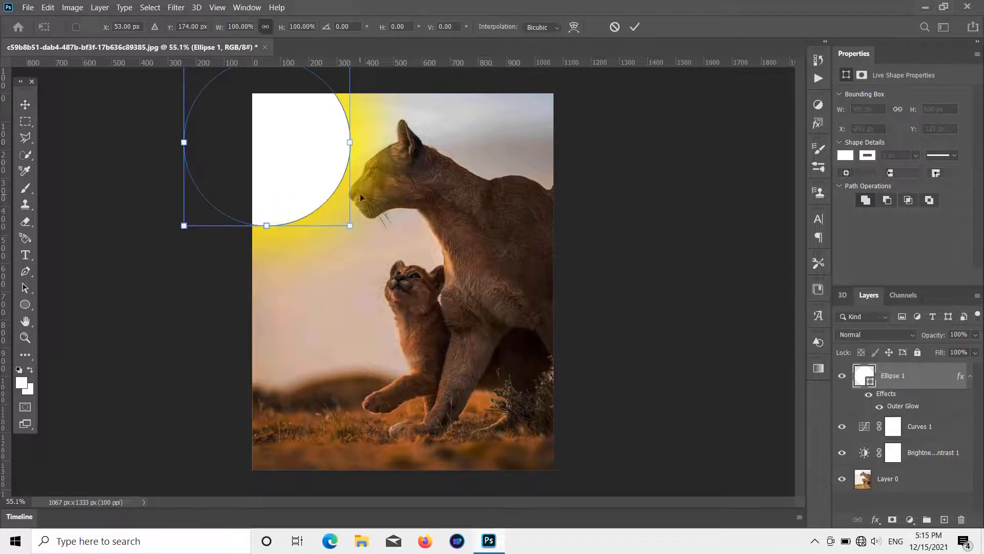
left_click_drag(350, 226, 309, 165)
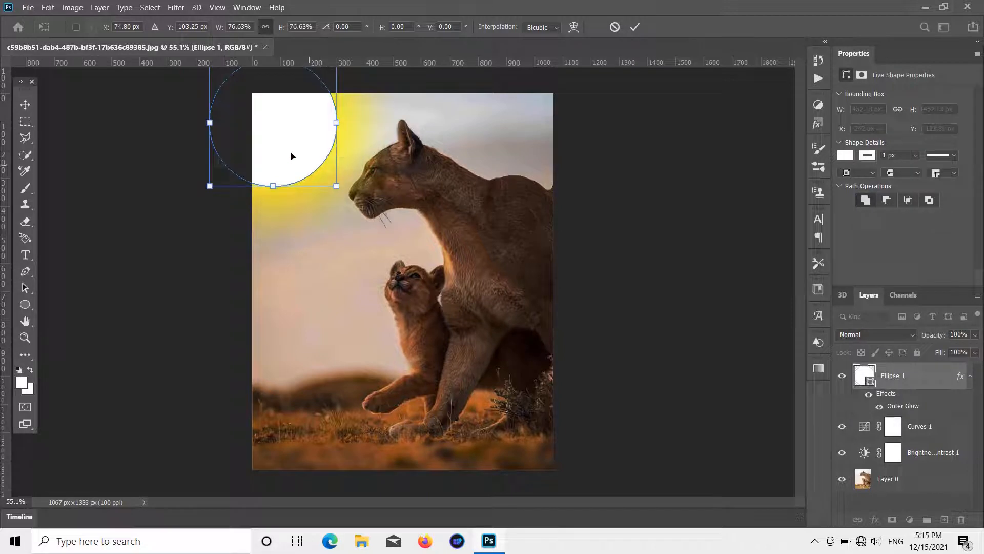
left_click(25, 104)
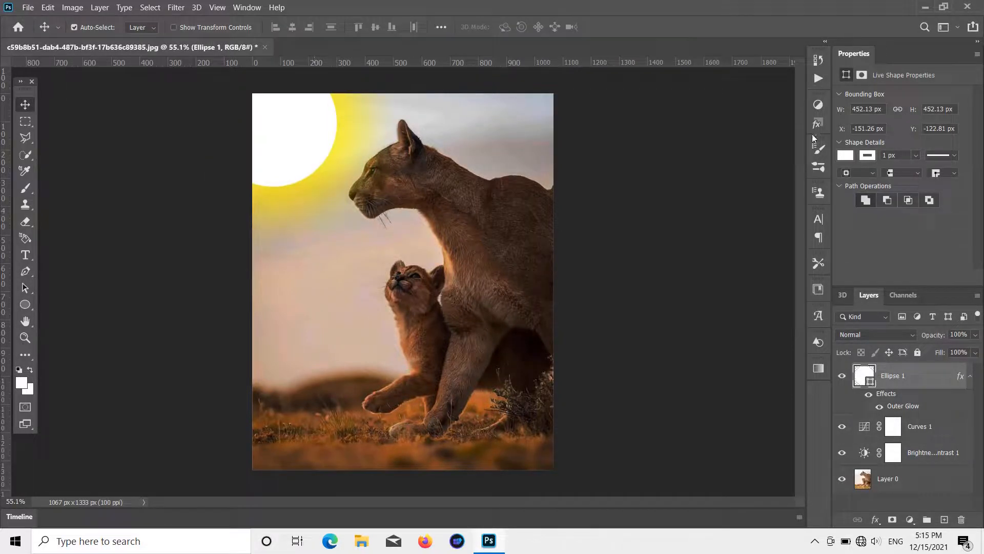
Fill the circle with yellow (#e6d534) sampled from the glow around it.
left_click(847, 156)
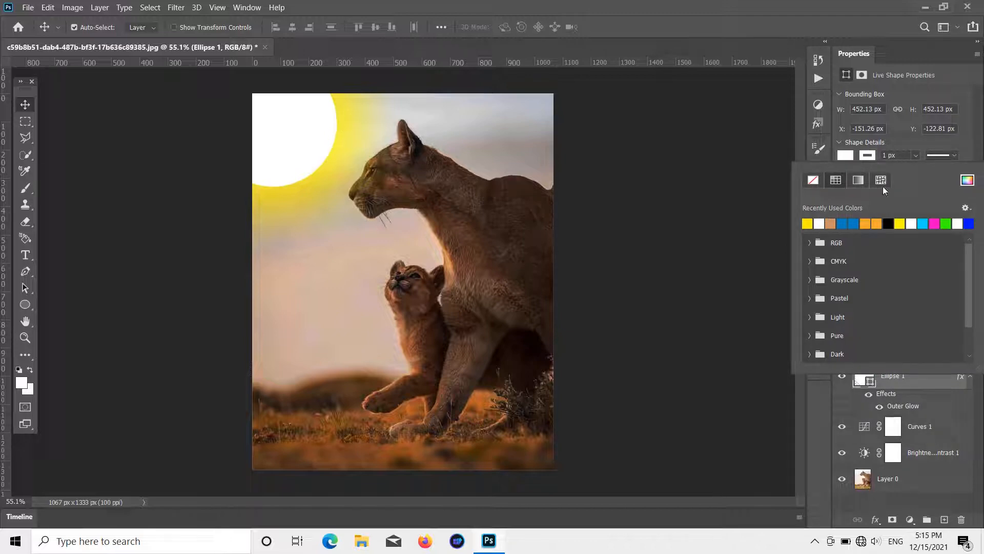
left_click(968, 181)
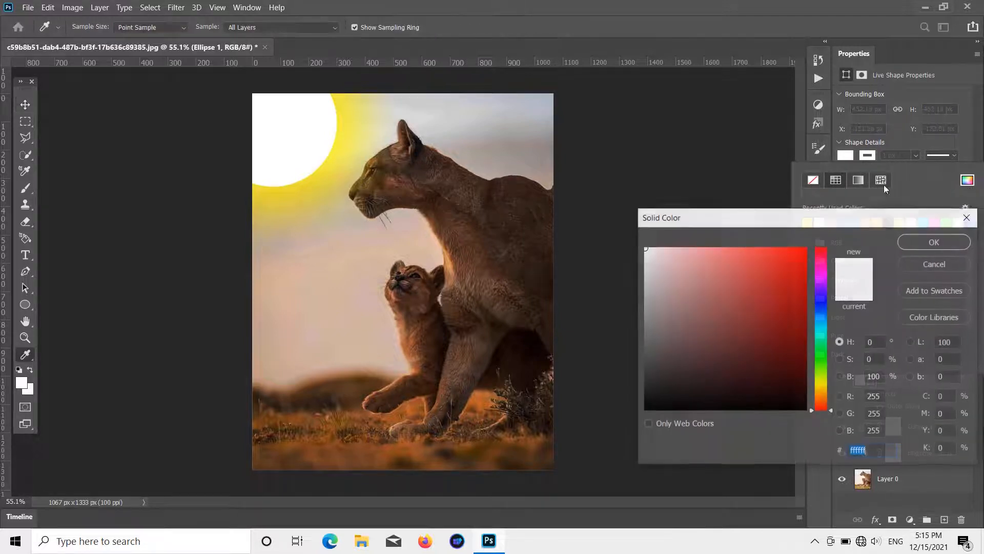
left_click(268, 189)
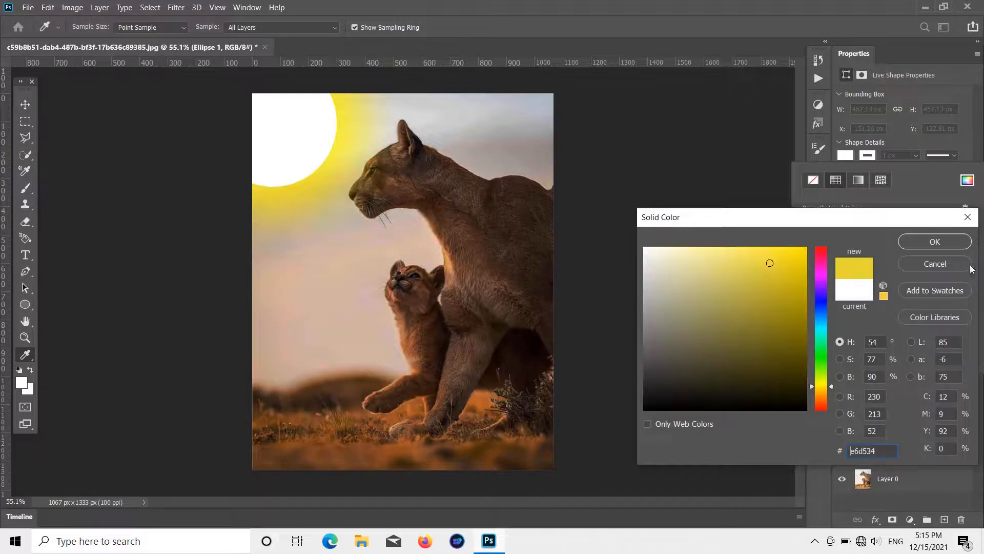
left_click(946, 239)
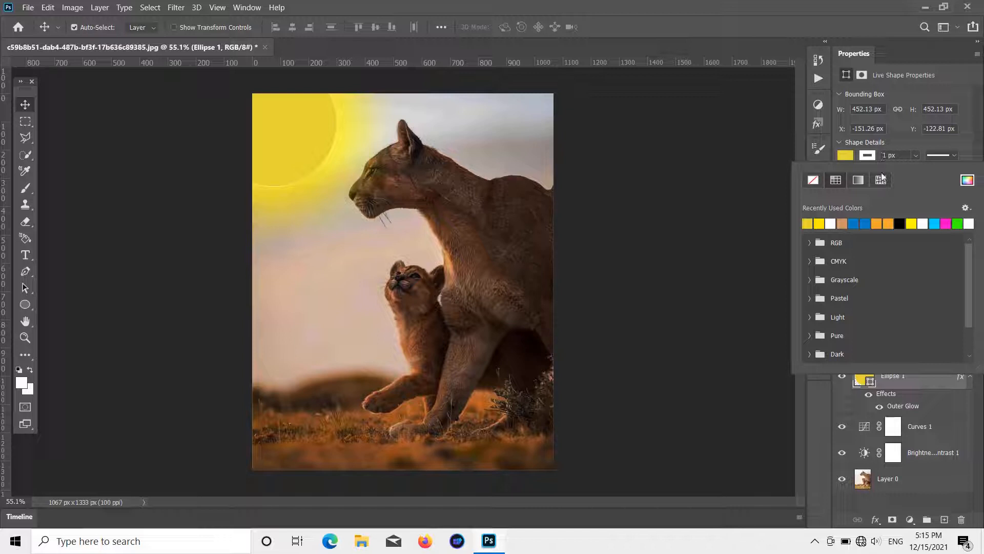
left_click(891, 414)
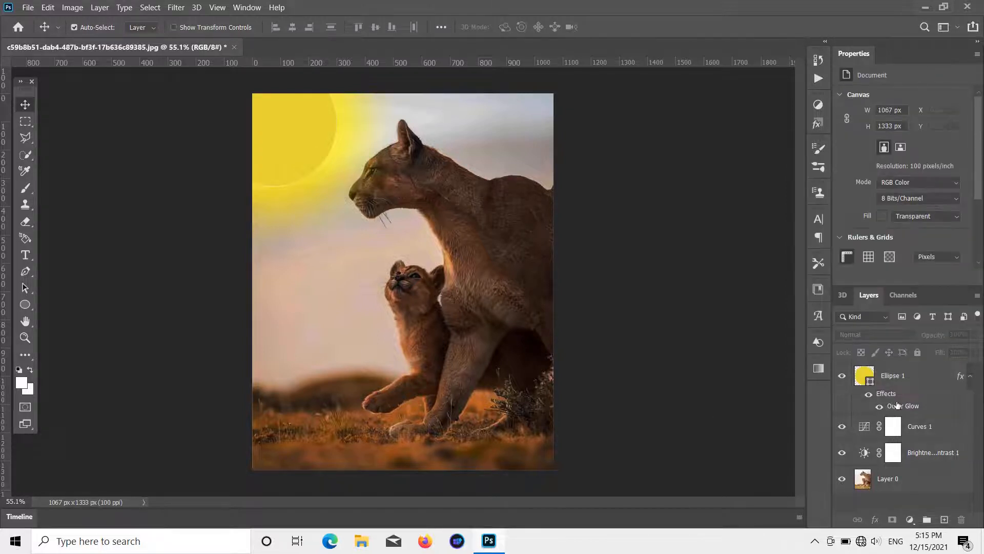
Lower the circle's Outer Glow opacity to 52% and remove the circle's thin white outline.
left_click(897, 405)
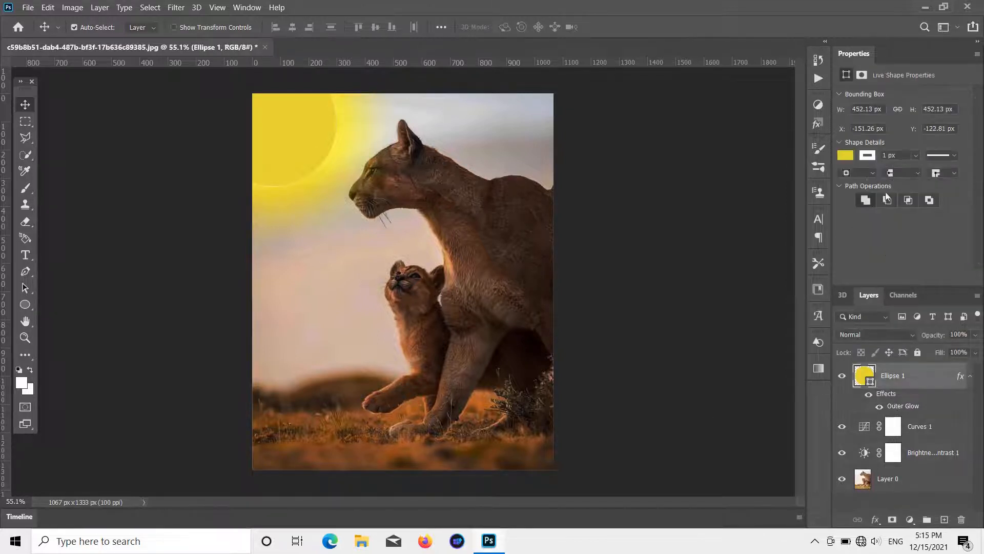
double_click(918, 406)
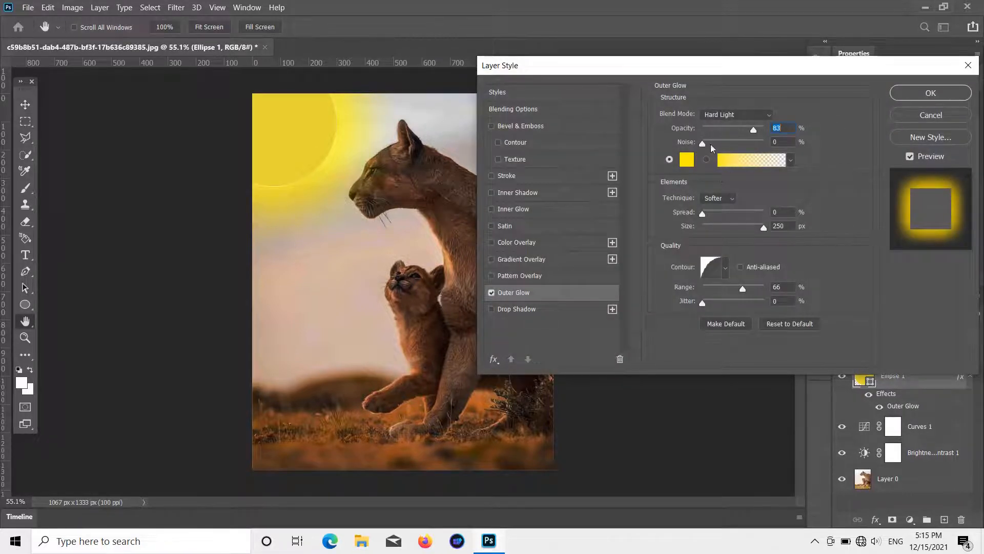
mouse_move(746, 129)
left_mouse_down()
mouse_move(720, 131)
mouse_move(736, 136)
left_mouse_up()
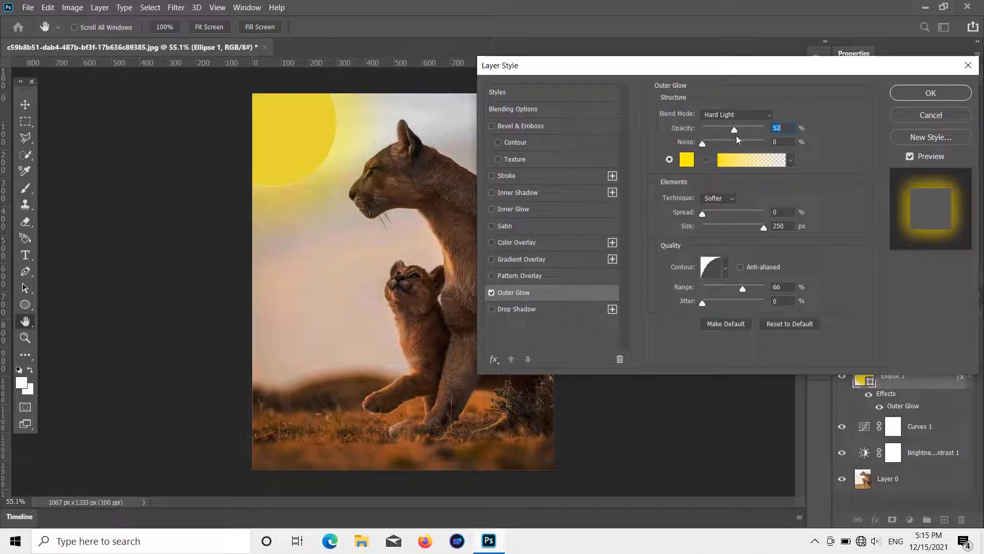
left_click(929, 95)
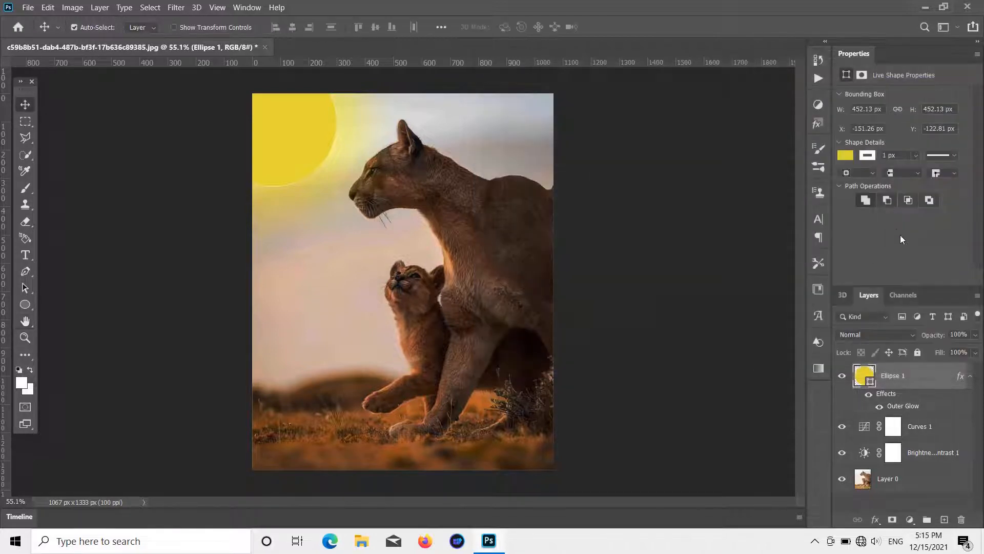
left_click(845, 155)
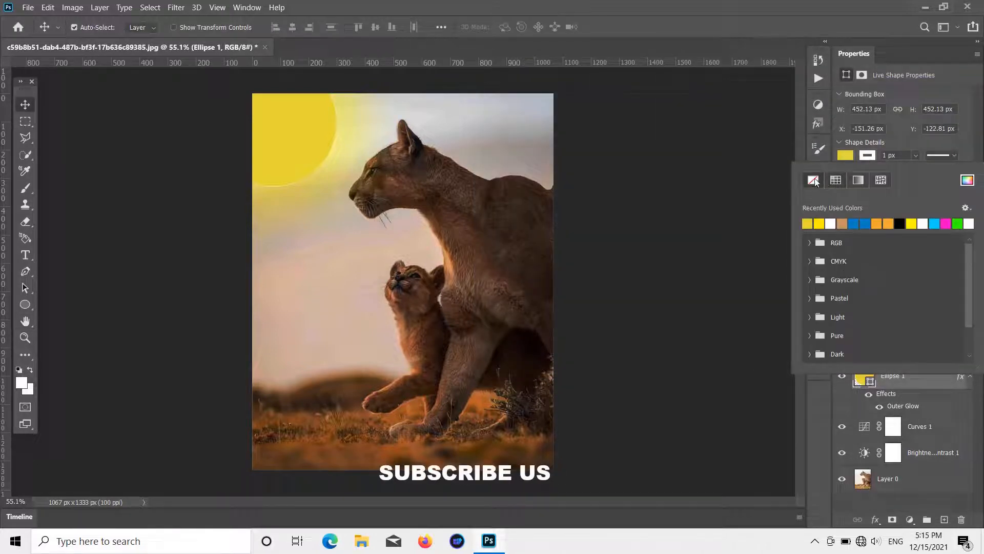
left_click(725, 234)
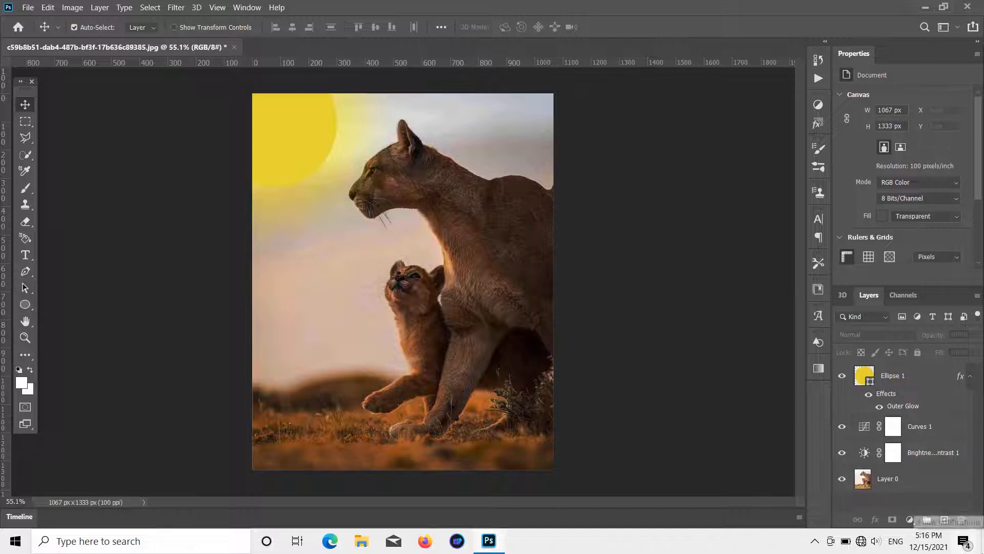
Add a new layer above the circle and set its blend mode to Soft Light.
left_click(945, 519)
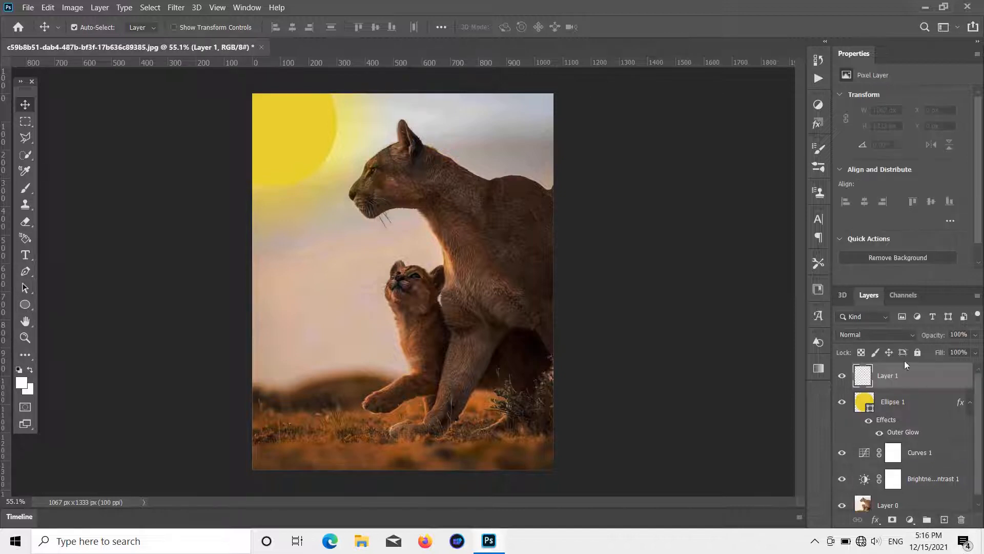
left_click(884, 336)
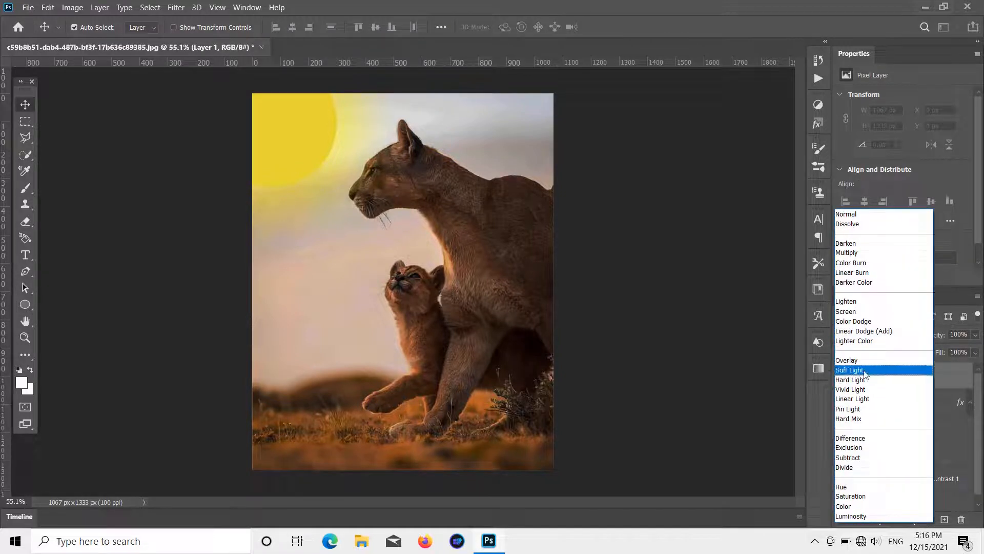
left_click(864, 370)
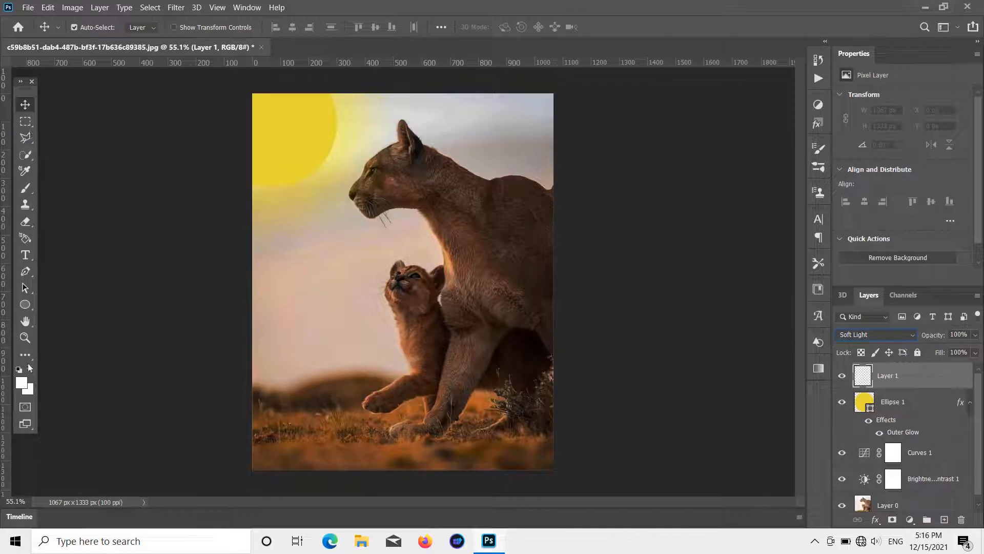
Set the foreground color to a saturated blue (#001eff).
key("i")
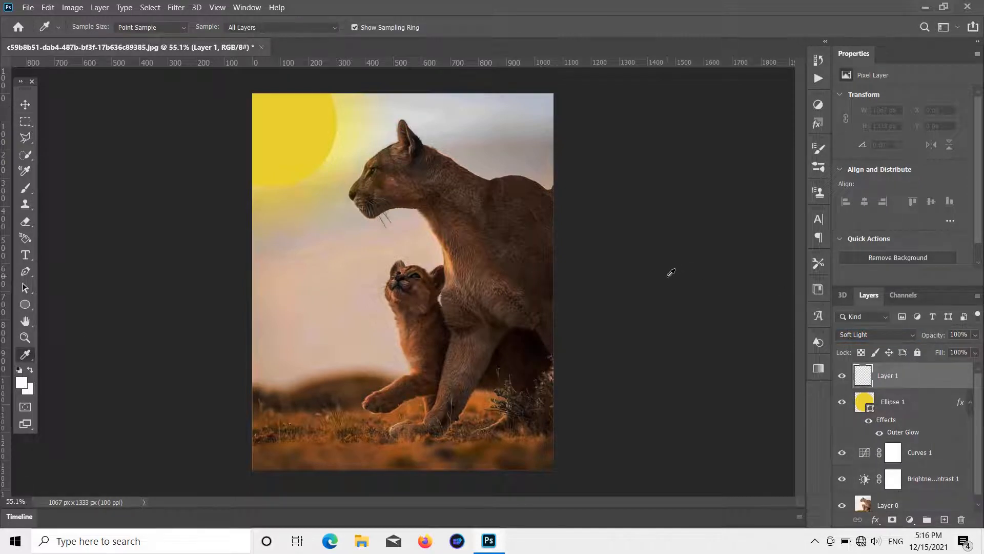
left_click(28, 384)
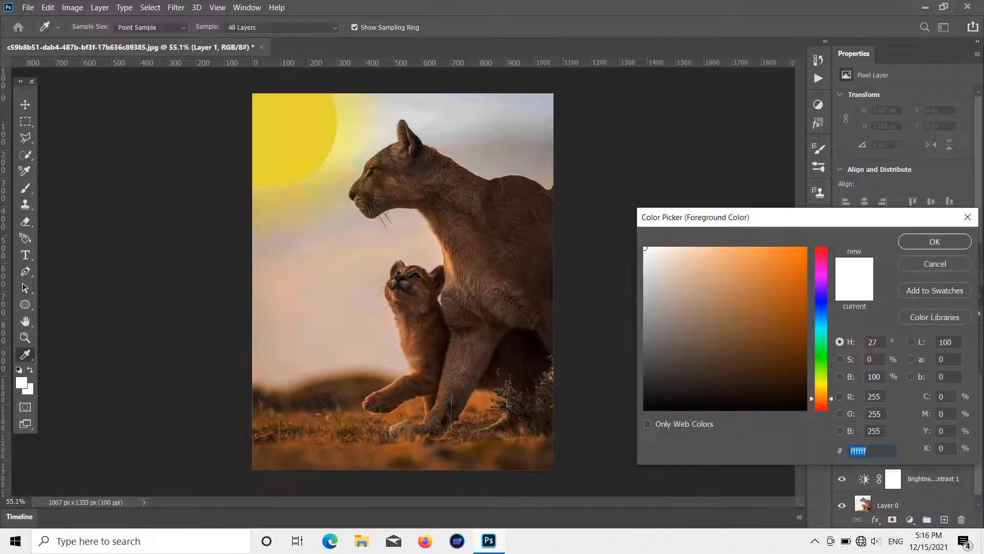
left_click(826, 304)
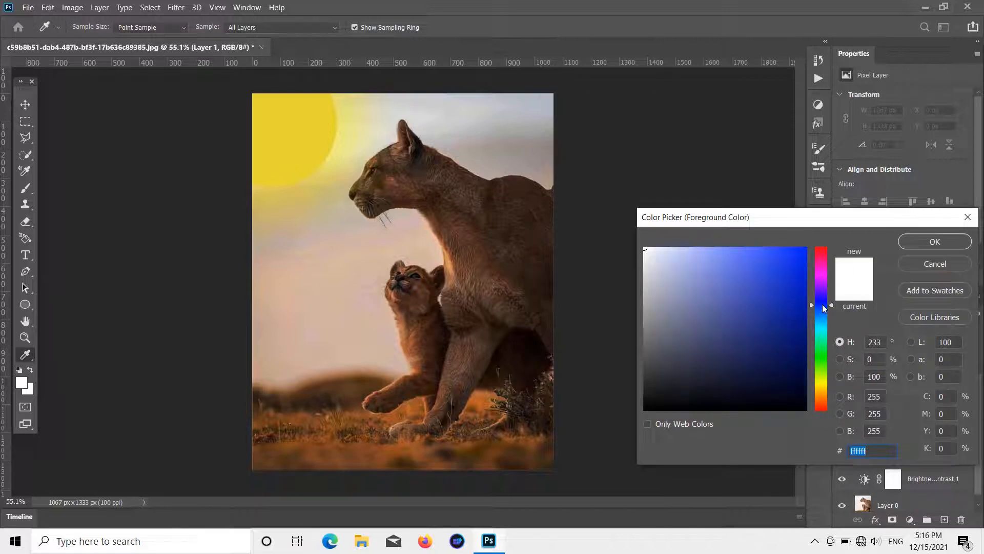
left_click_drag(801, 270, 900, 220)
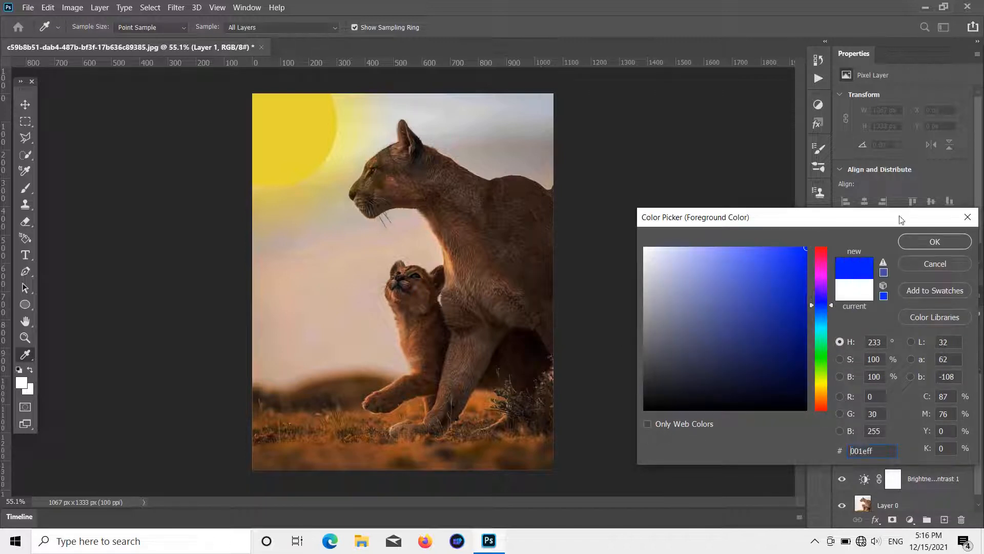
left_click(932, 244)
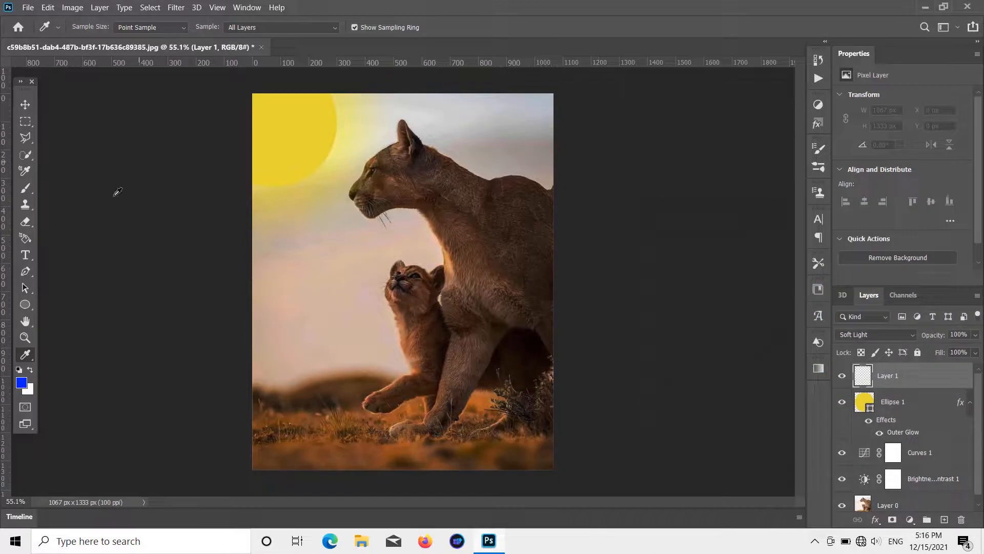
Set the new layer's opacity to 39% and paint blue over the upper-right sky and the puma's back with a soft 1000 px brush.
left_click(25, 188)
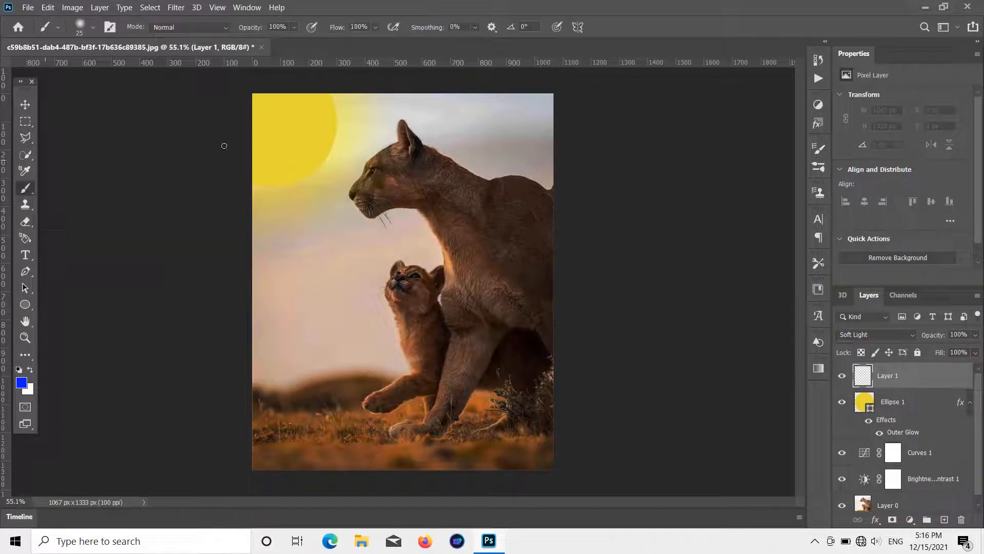
left_click(976, 336)
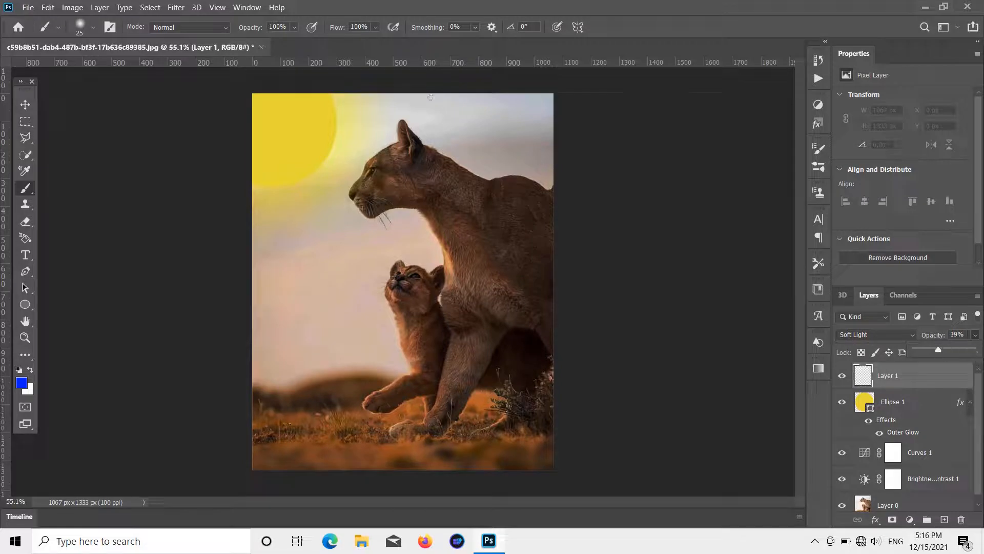
left_click(445, 104)
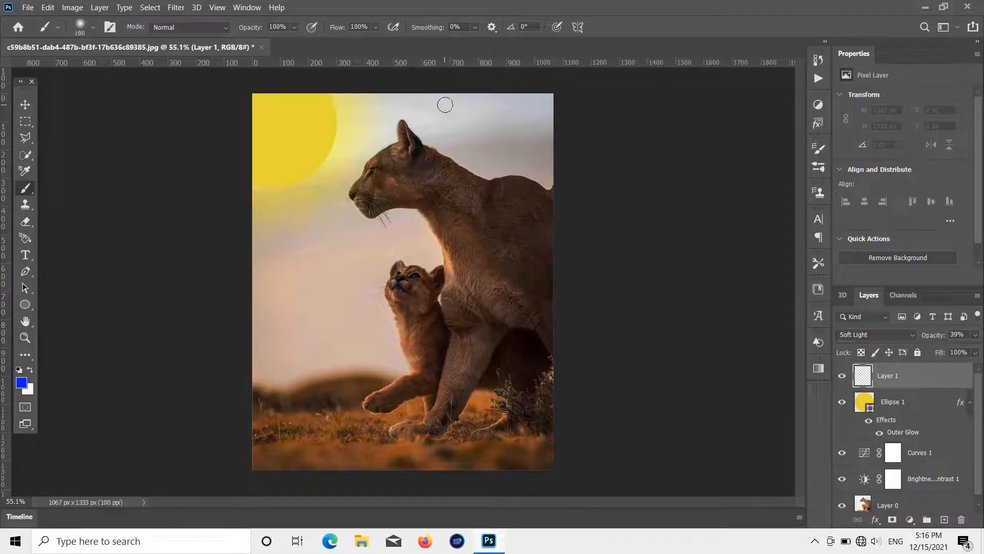
left_click(533, 110)
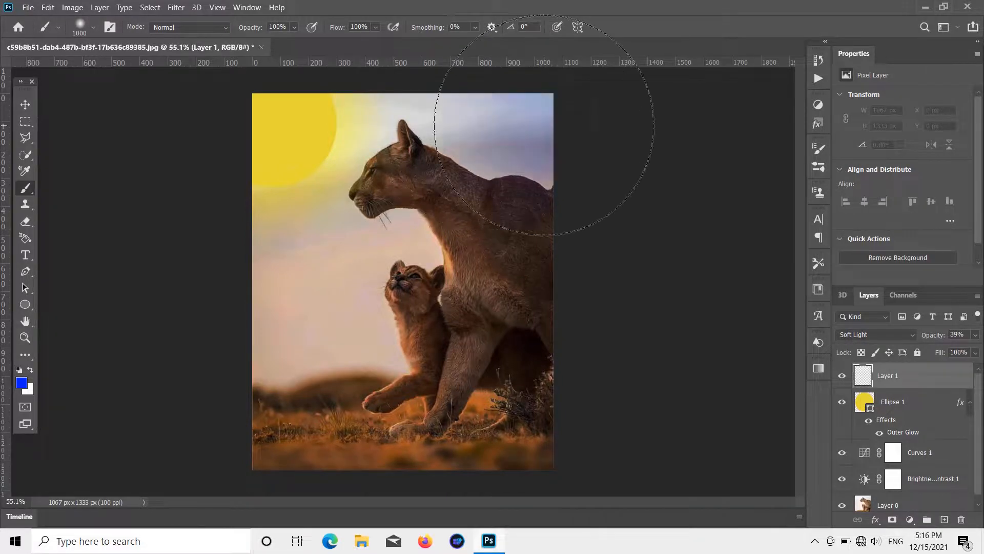
left_click(418, 88)
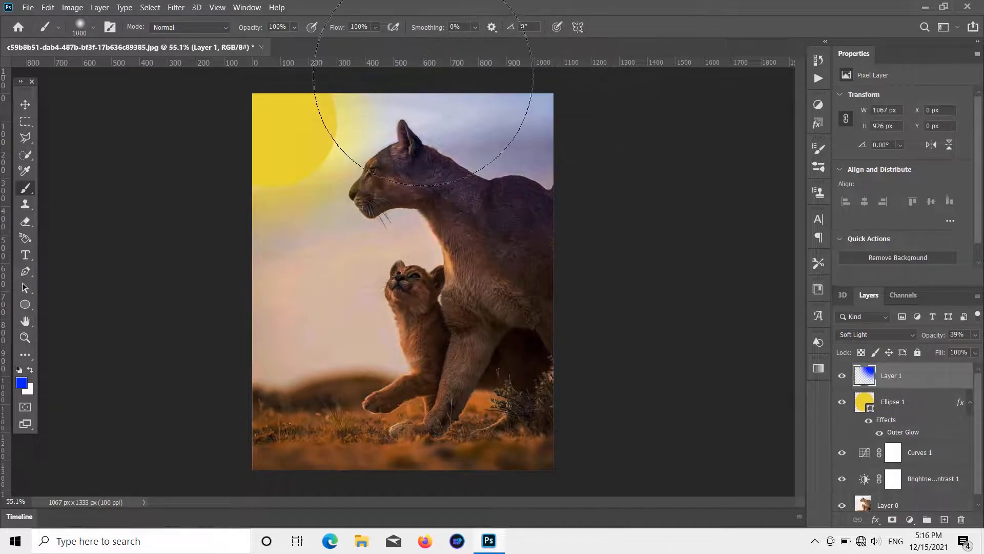
left_click_drag(418, 88, 620, 266)
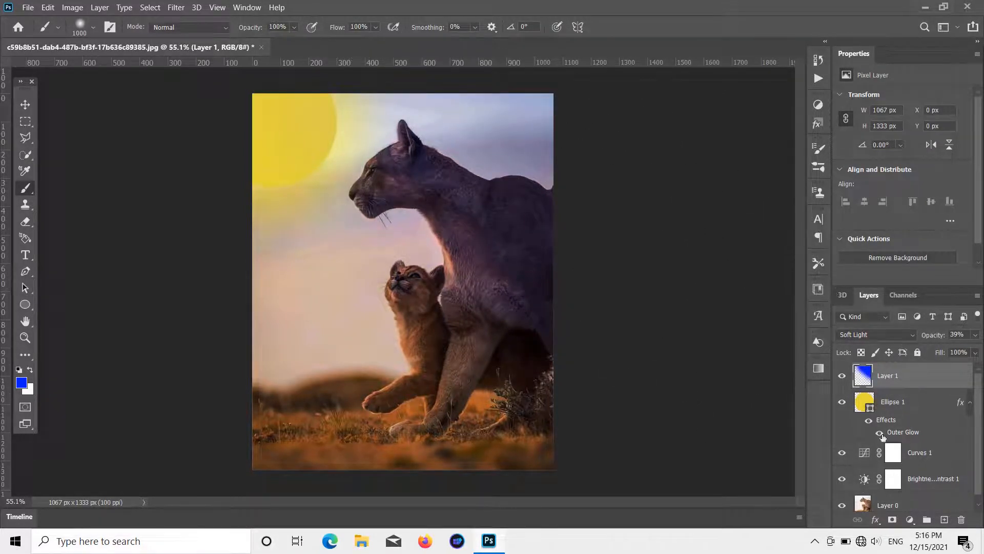
Add a new layer on top, set its blend mode to Soft Light and lower its opacity to 39%.
left_click(945, 520)
left_click(900, 333)
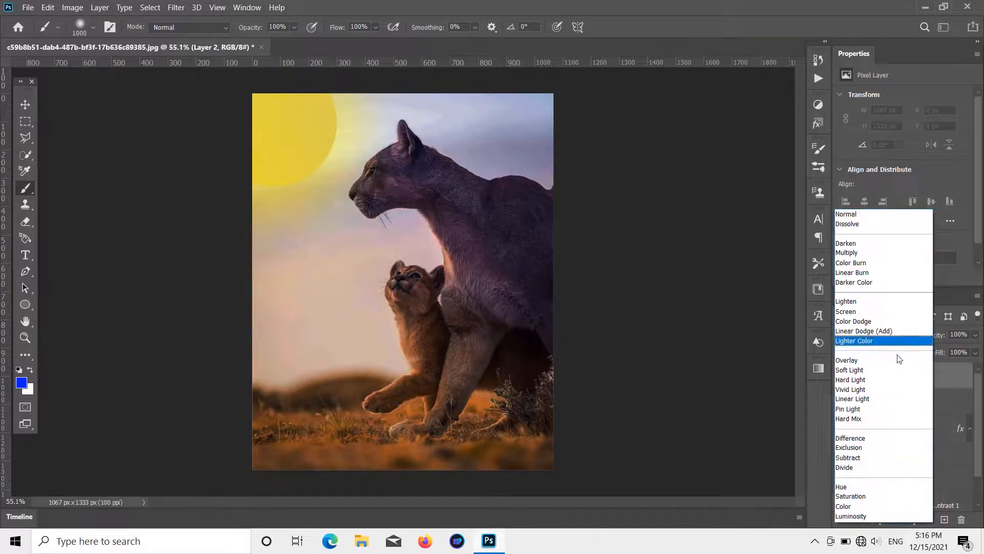
left_click(900, 367)
left_click_drag(976, 335, 934, 350)
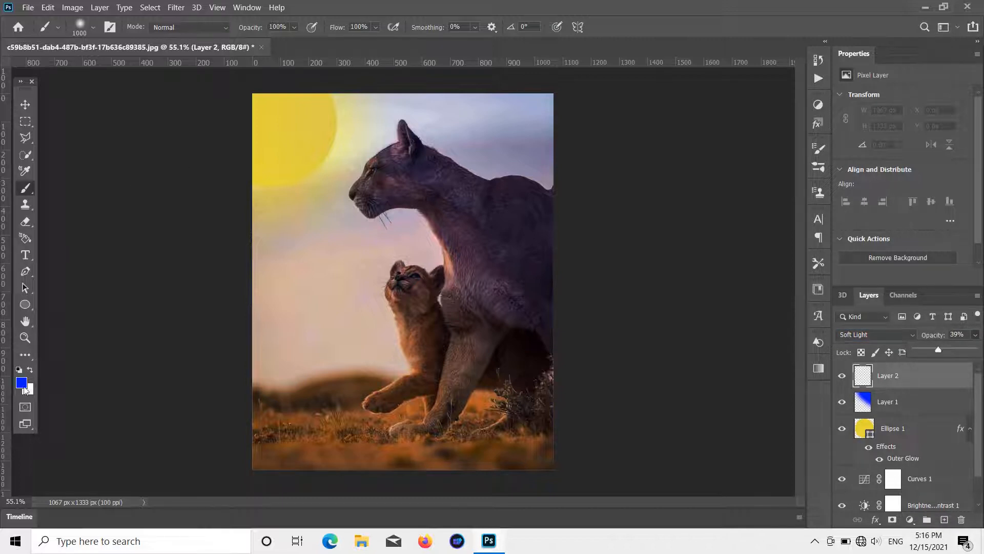
Set the foreground color to pure green (#00ff00).
left_click(22, 386)
type("00ff00")
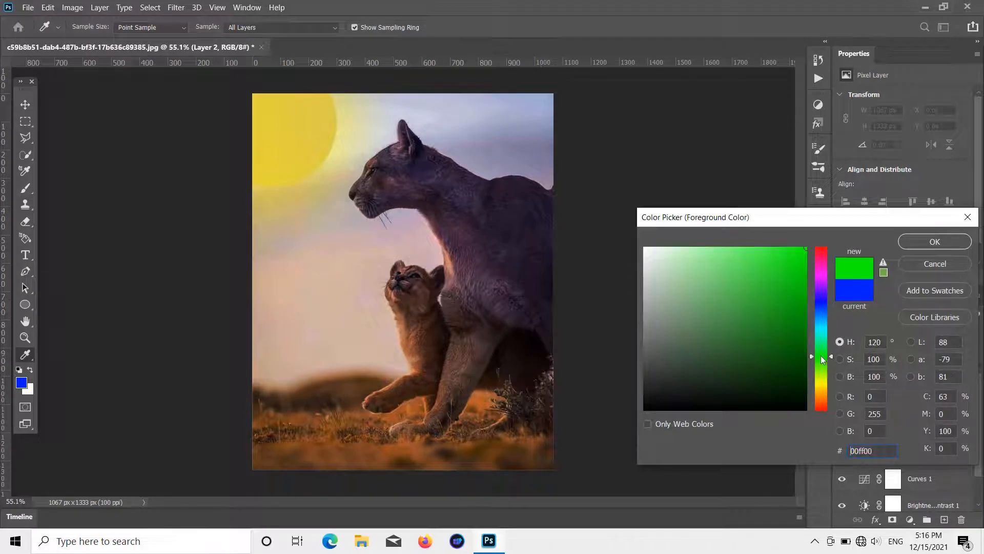
key("Return")
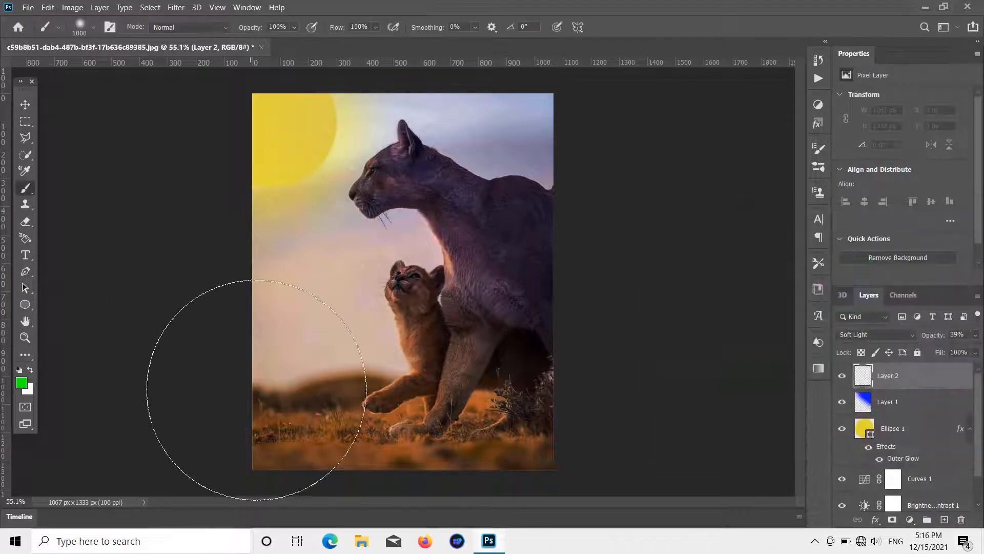
Paint green over the grass and the left part of the sky with the soft 1000 px brush.
mouse_move(241, 391)
left_mouse_down()
mouse_move(277, 432)
mouse_move(307, 461)
mouse_move(256, 323)
mouse_move(257, 293)
mouse_move(299, 286)
mouse_move(284, 300)
left_mouse_up()
mouse_move(411, 478)
left_mouse_down()
mouse_move(514, 486)
mouse_move(488, 478)
mouse_move(341, 372)
mouse_move(303, 269)
mouse_move(290, 262)
mouse_move(236, 372)
mouse_move(287, 328)
mouse_move(286, 263)
left_mouse_up()
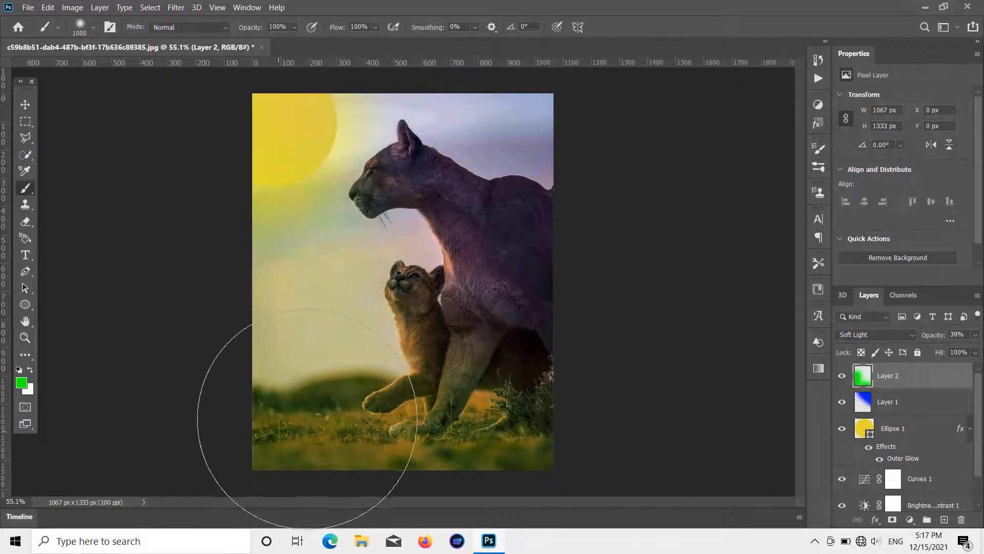
left_click(26, 106)
key("i")
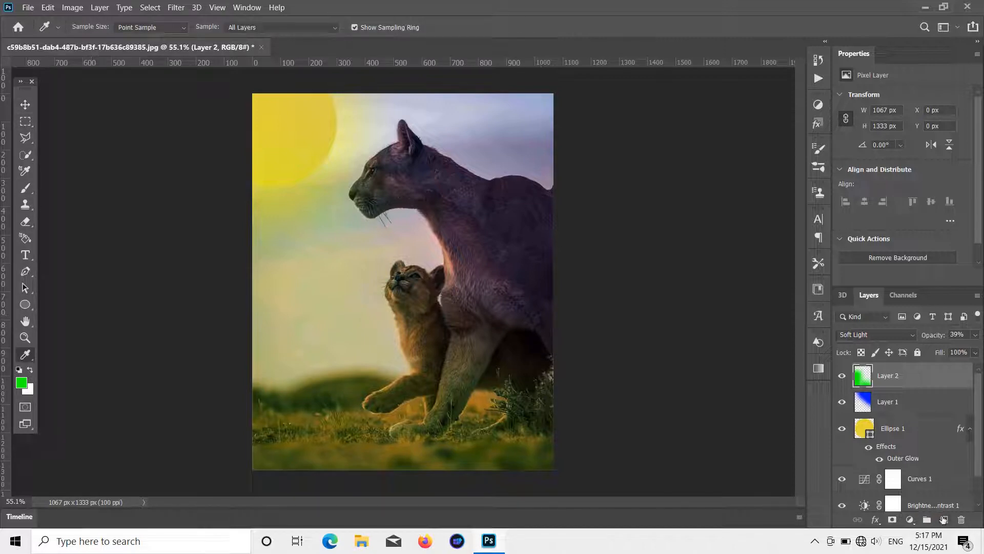
Add another layer above the green one and set its blend mode to Soft Light.
left_click(943, 519)
left_click(887, 334)
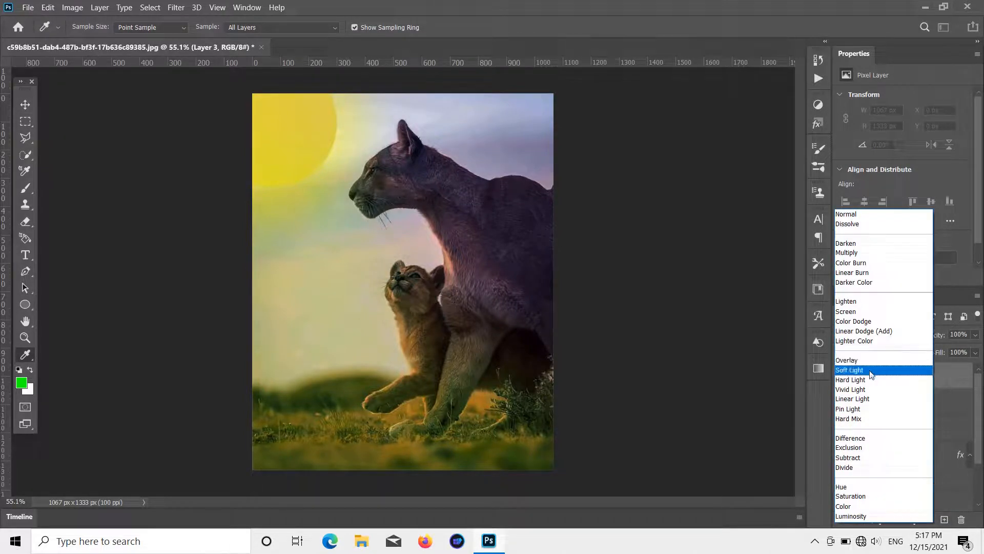
left_click(873, 374)
Set the foreground color to white (#ffffff).
left_click(22, 384)
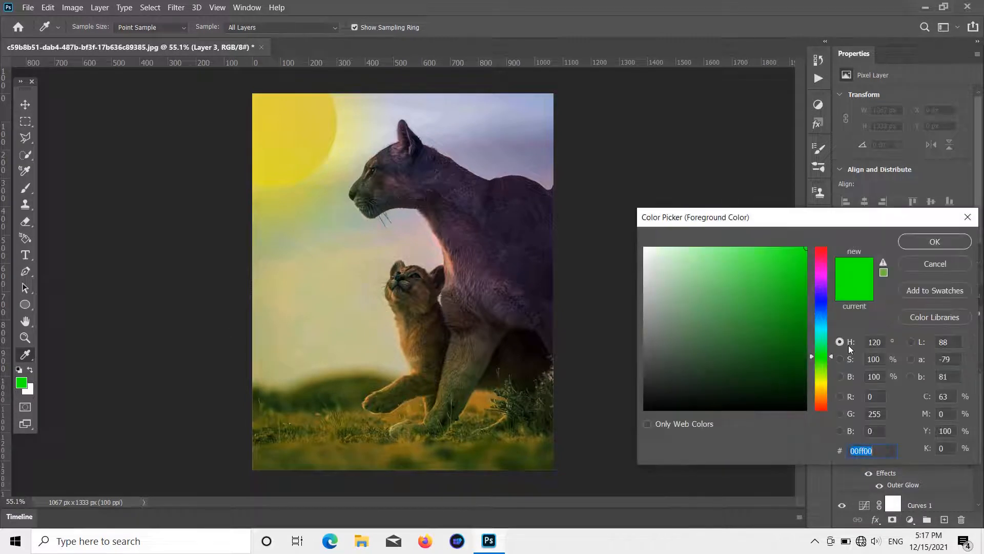
left_click(645, 248)
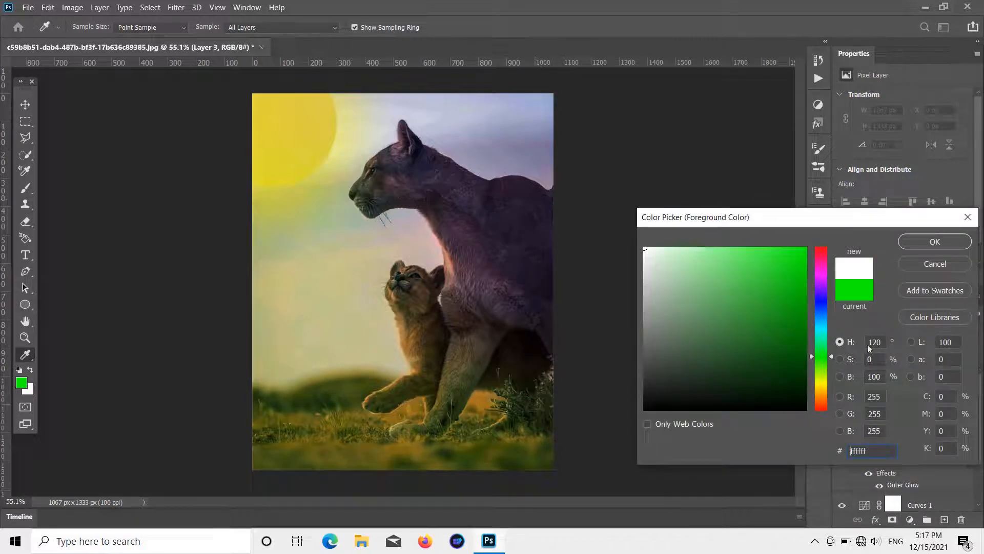
left_click(934, 242)
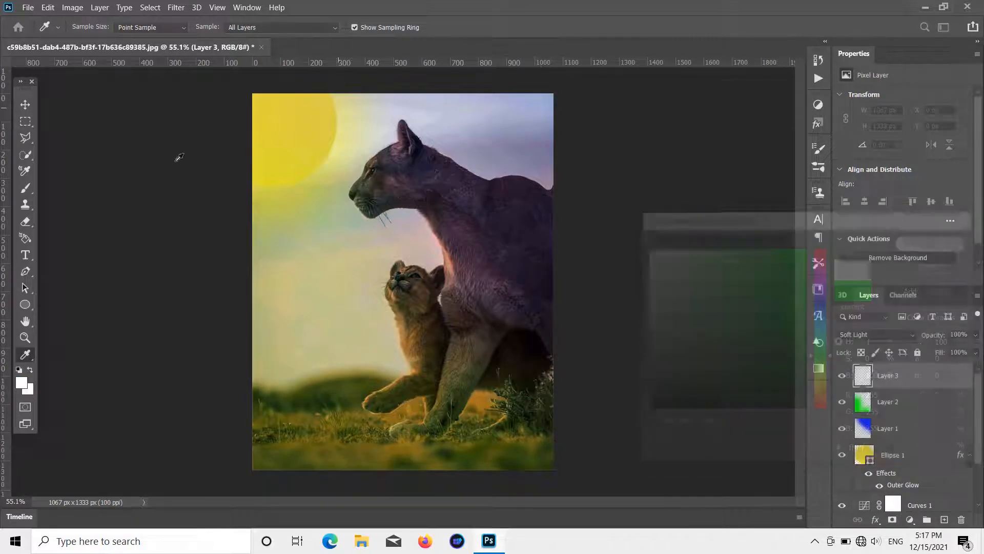
Reduce the soft brush size to 80 px and lower the new layer's opacity to 39%.
key("b")
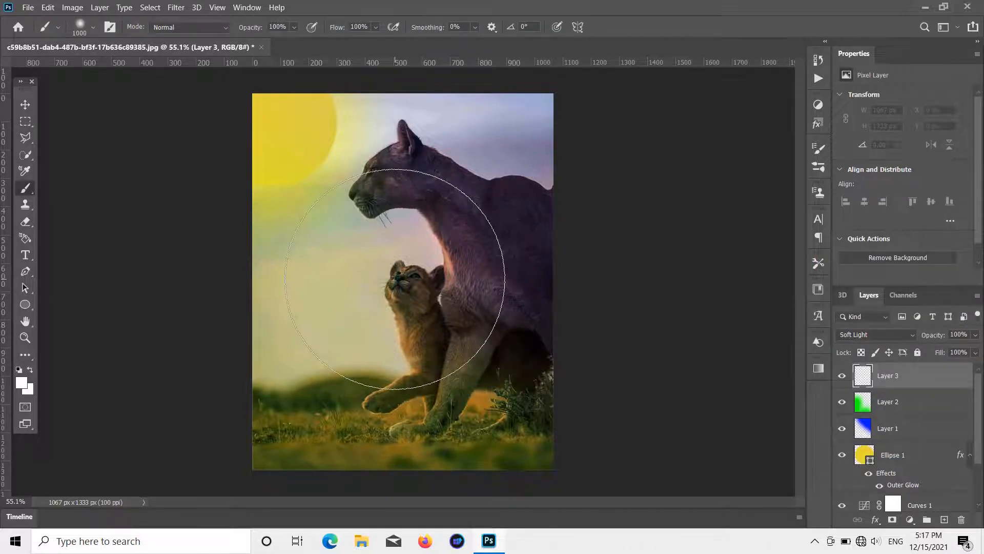
key("bracketleft")
key("bracketleft")
key("bracketleft")
key("bracketleft")
key("bracketleft")
key("bracketleft")
key("bracketleft")
key("bracketleft")
key("bracketleft")
key("bracketleft")
key("bracketleft")
key("bracketleft")
key("bracketleft")
key("bracketleft")
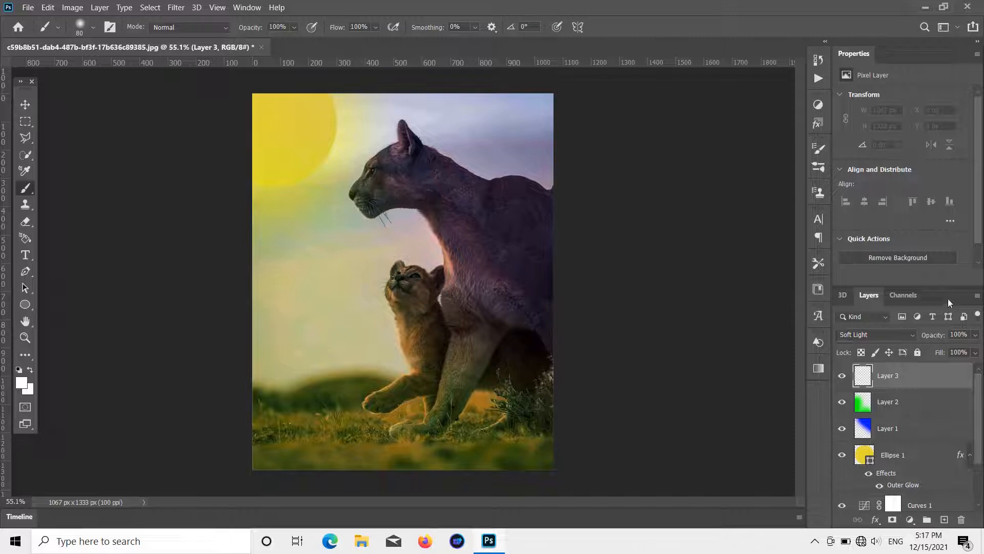
left_click(975, 335)
Paint white highlights over the adult puma's face, throat, chest and front leg.
mouse_move(370, 193)
left_mouse_down()
mouse_move(376, 209)
mouse_move(362, 191)
mouse_move(426, 218)
mouse_move(460, 255)
mouse_move(458, 235)
mouse_move(440, 223)
left_mouse_up()
mouse_move(472, 269)
left_mouse_down()
mouse_move(502, 293)
mouse_move(438, 226)
mouse_move(474, 292)
mouse_move(501, 309)
mouse_move(485, 287)
mouse_move(462, 291)
mouse_move(476, 298)
mouse_move(447, 294)
mouse_move(510, 314)
mouse_move(460, 315)
mouse_move(490, 310)
mouse_move(455, 293)
mouse_move(494, 329)
mouse_move(453, 395)
left_mouse_up()
mouse_move(508, 330)
left_mouse_down()
mouse_move(439, 414)
mouse_move(453, 400)
mouse_move(450, 413)
mouse_move(481, 327)
mouse_move(462, 367)
mouse_move(444, 378)
mouse_move(468, 286)
mouse_move(469, 326)
mouse_move(453, 370)
mouse_move(453, 286)
mouse_move(461, 330)
mouse_move(468, 321)
mouse_move(480, 331)
mouse_move(466, 334)
mouse_move(482, 309)
mouse_move(505, 324)
left_mouse_up()
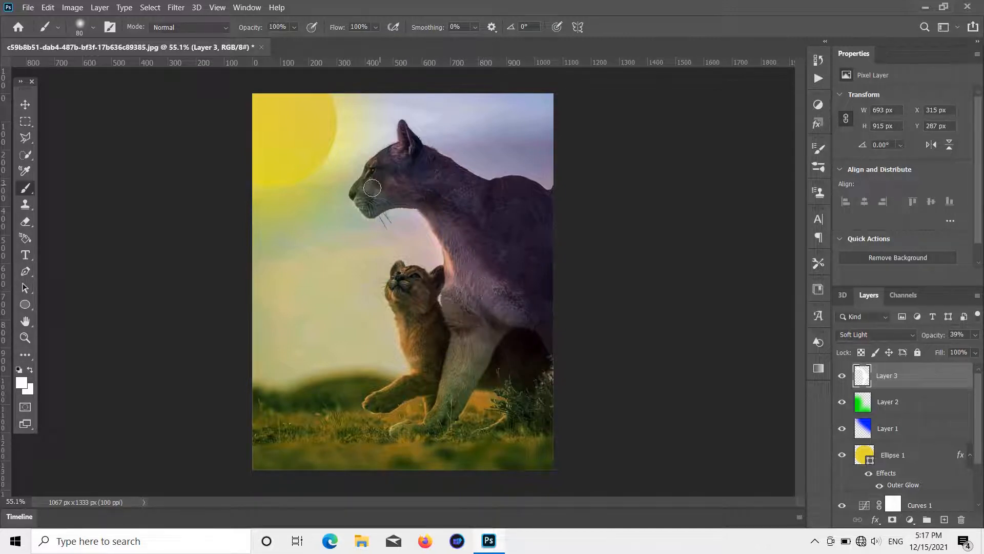
mouse_move(394, 198)
left_mouse_down()
mouse_move(431, 204)
mouse_move(362, 180)
mouse_move(372, 173)
mouse_move(384, 177)
mouse_move(367, 180)
mouse_move(419, 196)
mouse_move(453, 245)
mouse_move(443, 222)
left_mouse_up()
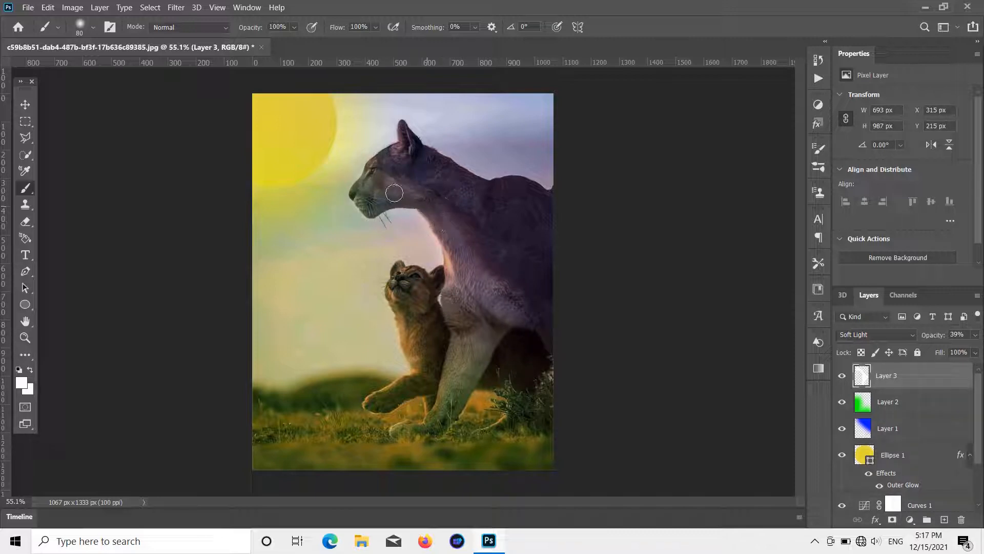
Paint white highlights over the cub's face, body and raised paw, and over the adult's neck and shoulder.
mouse_move(396, 294)
left_mouse_down()
mouse_move(406, 322)
mouse_move(394, 292)
mouse_move(423, 367)
mouse_move(375, 407)
left_mouse_up()
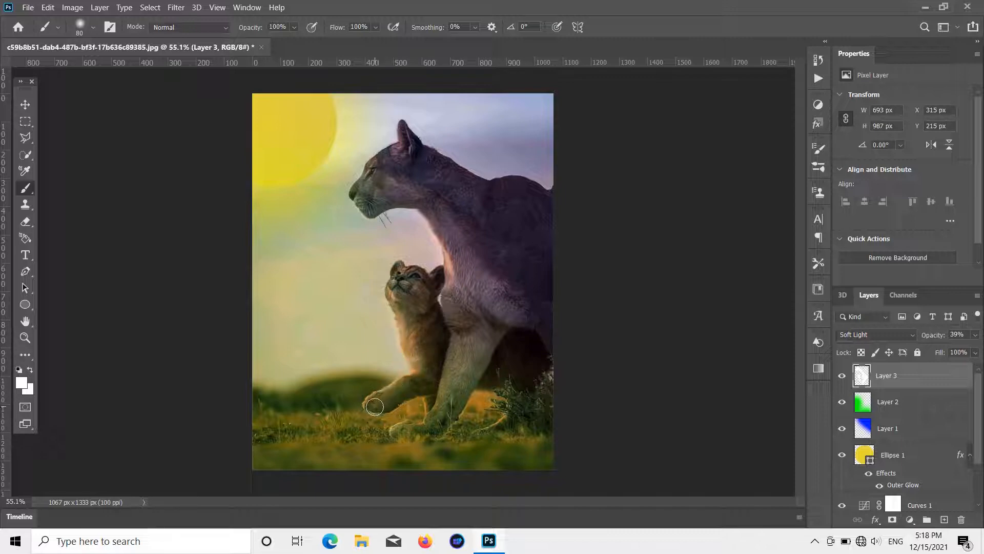
left_click_drag(413, 363, 432, 378)
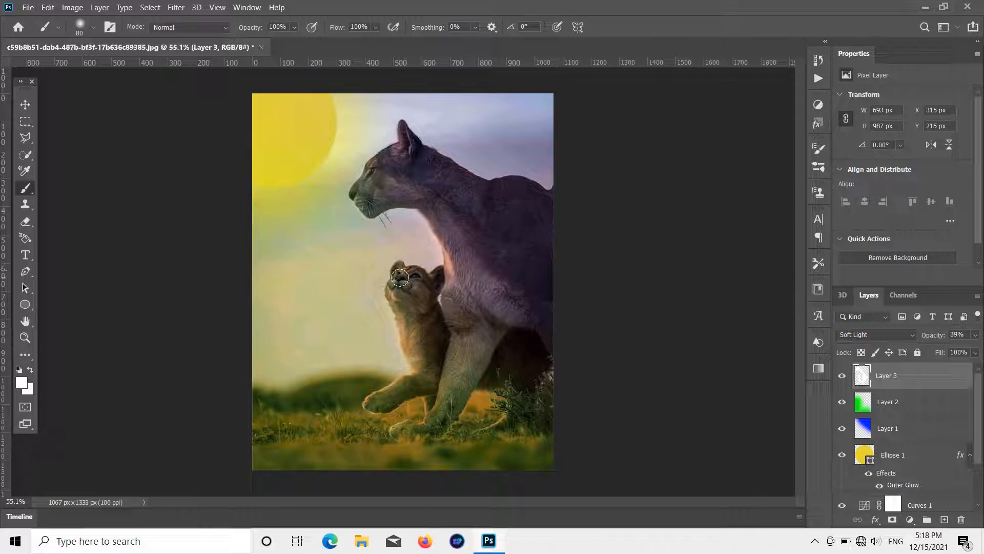
left_click_drag(400, 278, 429, 300)
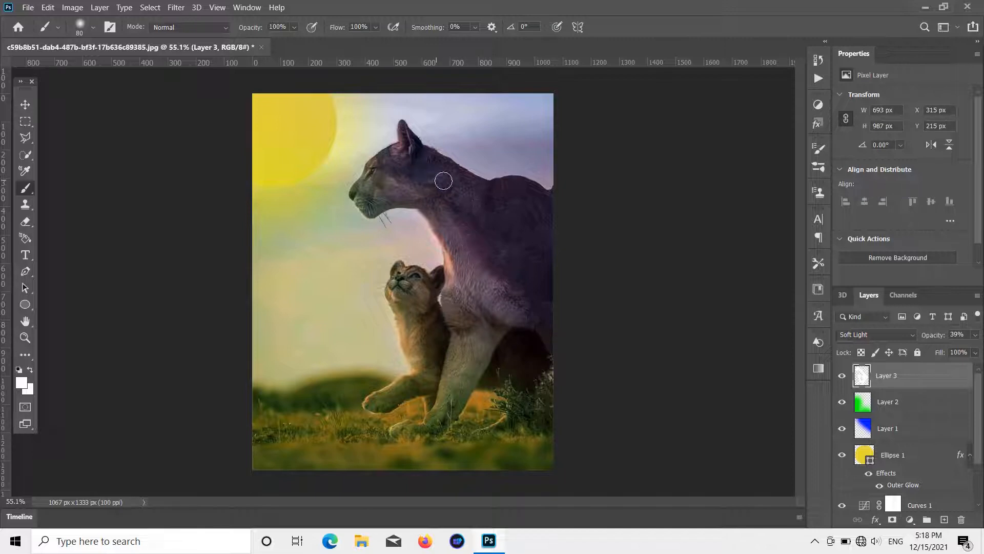
mouse_move(441, 176)
left_mouse_down()
mouse_move(528, 242)
mouse_move(525, 196)
mouse_move(517, 239)
left_mouse_up()
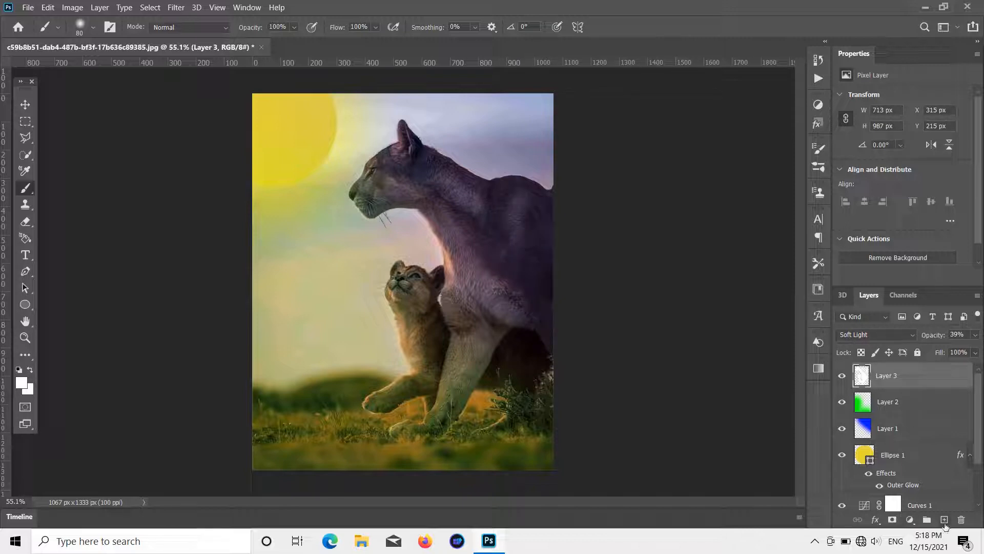
Add a new layer above the white highlights with Soft Light blending and 39% opacity.
left_click(944, 519)
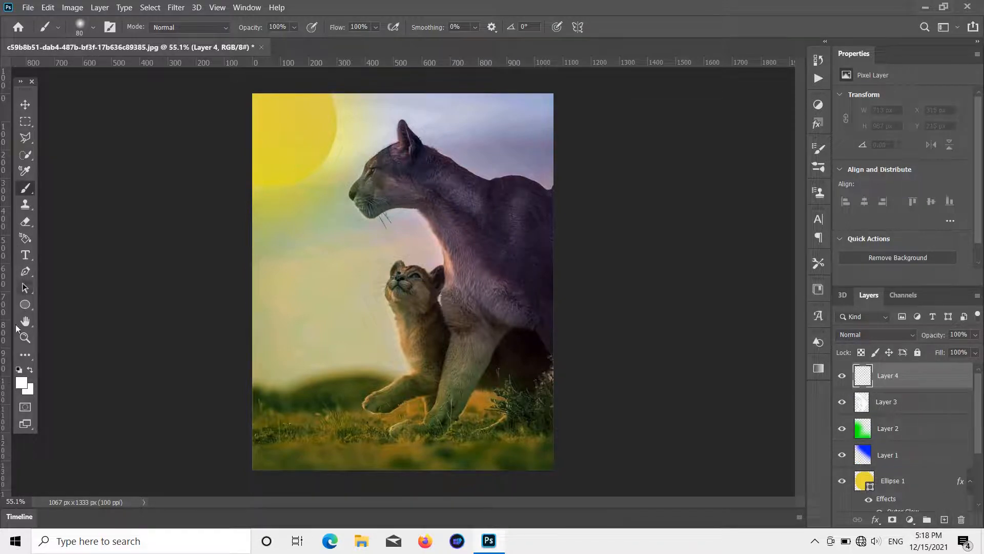
key("i")
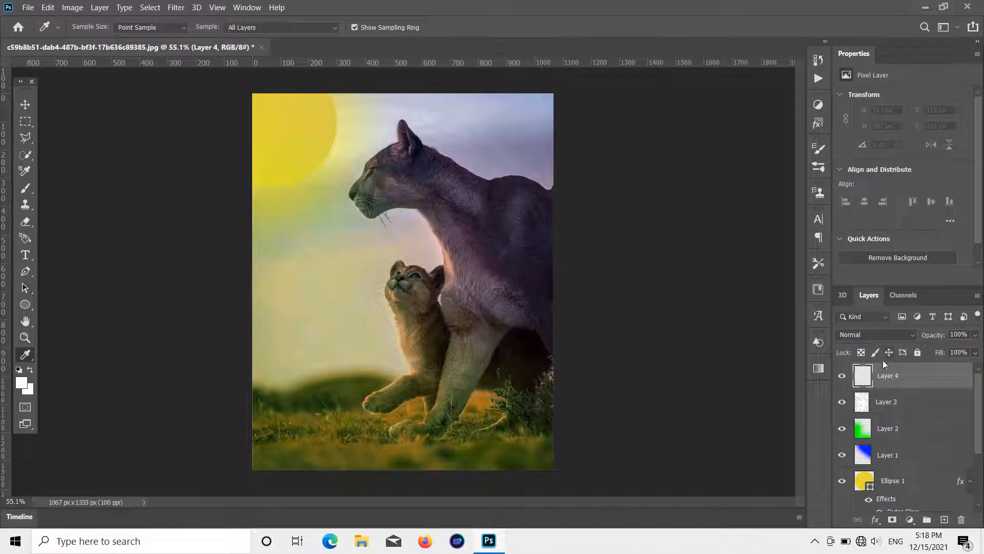
left_click(886, 333)
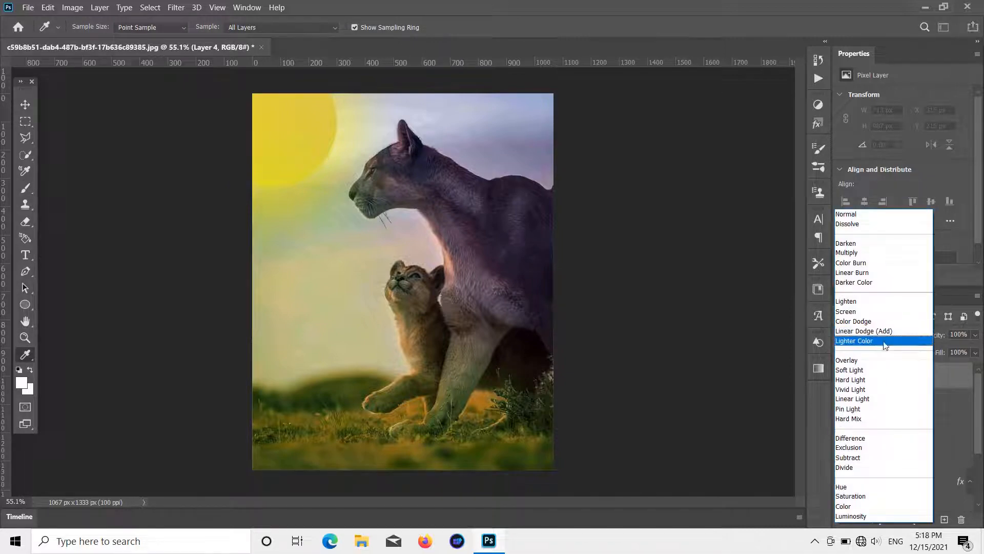
left_click(875, 376)
left_click_drag(976, 338, 962, 351)
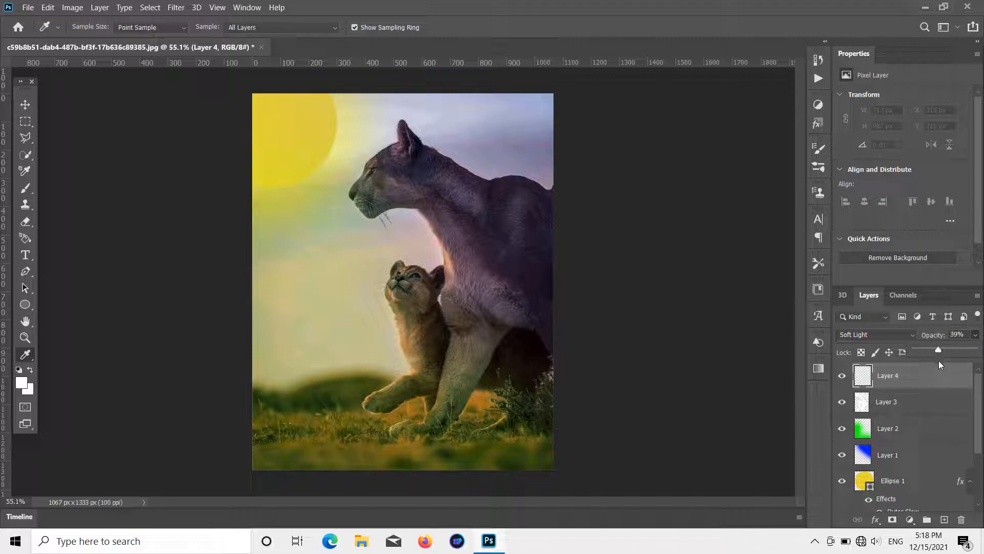
Set the foreground color to a fully saturated red.
left_click(23, 384)
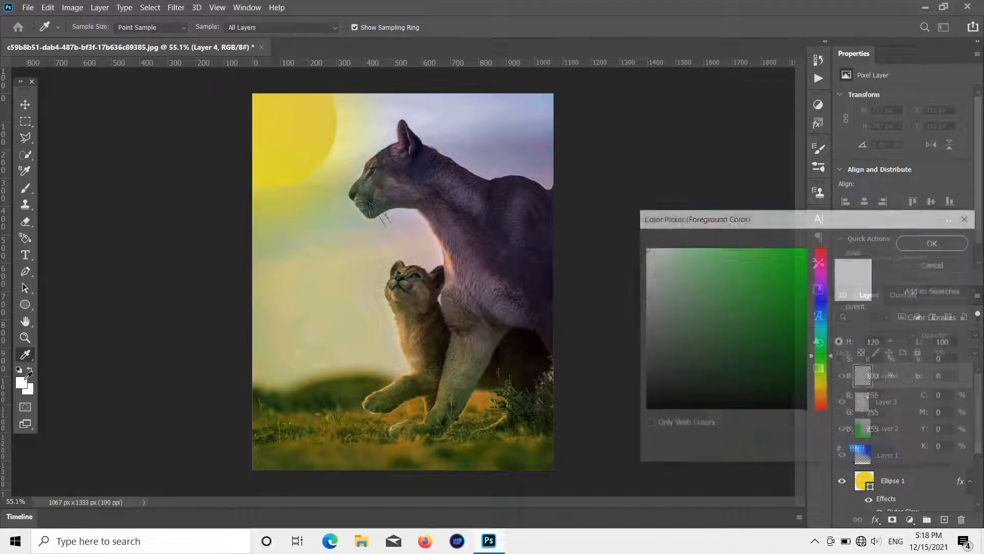
left_click(826, 261)
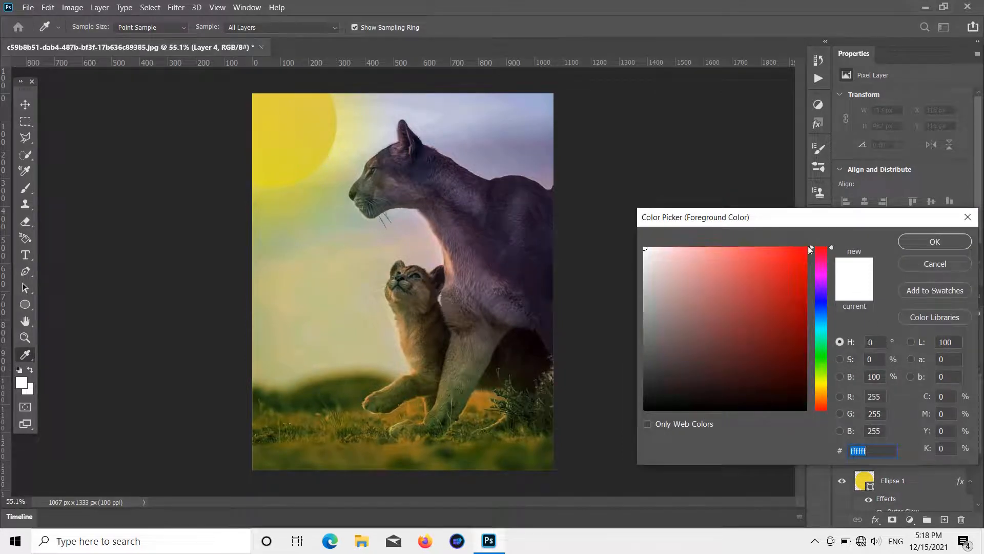
left_click(804, 249)
left_click(918, 240)
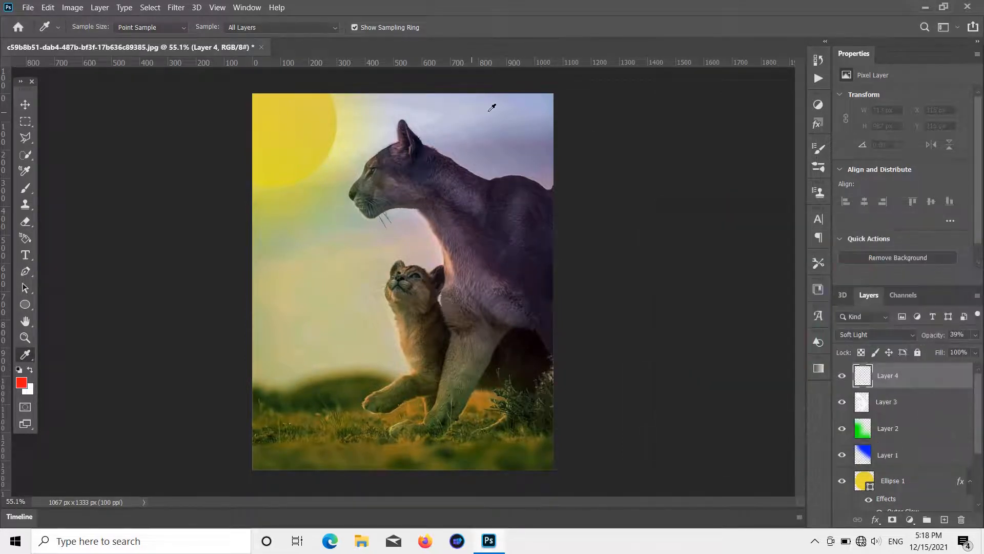
Enlarge the soft brush to 700 px and paint red over the sky, the adult puma's back and the ground.
left_click(23, 188)
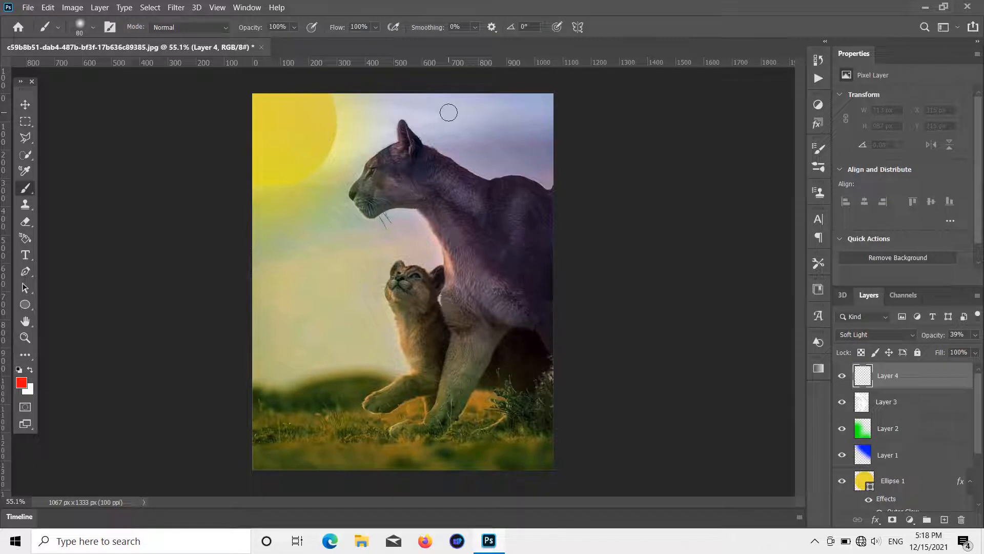
key("bracketright")
key("bracketright")
key("bracketright")
key("bracketright")
mouse_move(555, 106)
left_mouse_down()
mouse_move(515, 115)
mouse_move(569, 176)
mouse_move(439, 91)
mouse_move(315, 143)
mouse_move(367, 225)
mouse_move(333, 243)
mouse_move(328, 260)
mouse_move(341, 391)
mouse_move(309, 404)
mouse_move(287, 445)
mouse_move(569, 478)
mouse_move(461, 491)
mouse_move(370, 478)
mouse_move(310, 464)
mouse_move(259, 429)
mouse_move(246, 322)
mouse_move(266, 154)
mouse_move(306, 78)
mouse_move(214, 288)
mouse_move(297, 132)
mouse_move(243, 282)
mouse_move(249, 275)
mouse_move(297, 191)
mouse_move(309, 127)
mouse_move(255, 340)
mouse_move(271, 307)
mouse_move(286, 301)
mouse_move(290, 381)
mouse_move(389, 265)
mouse_move(459, 273)
mouse_move(486, 309)
mouse_move(500, 359)
mouse_move(483, 417)
mouse_move(473, 421)
mouse_move(439, 259)
left_mouse_up()
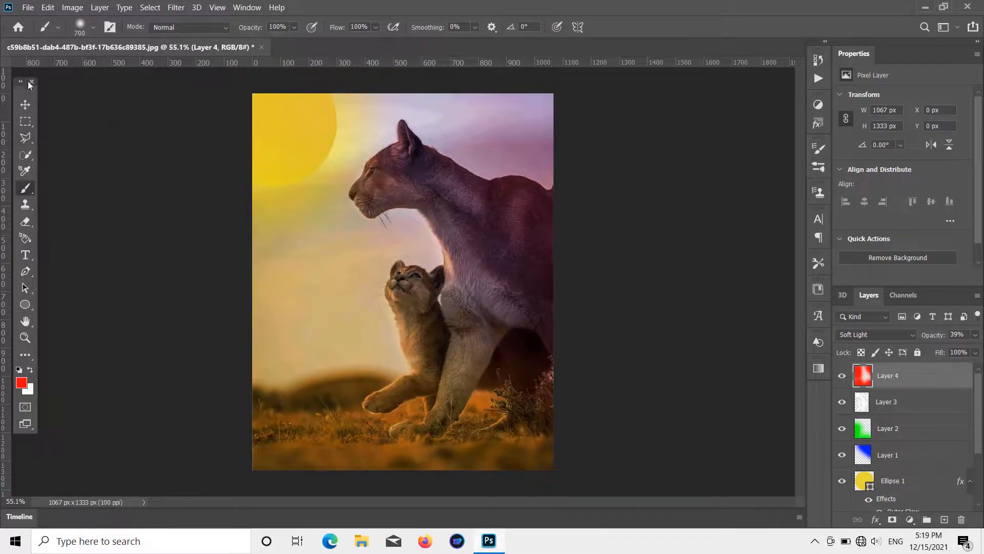
Start opening another image and browse to the images folder on the Desktop.
left_click(26, 105)
left_click(28, 7)
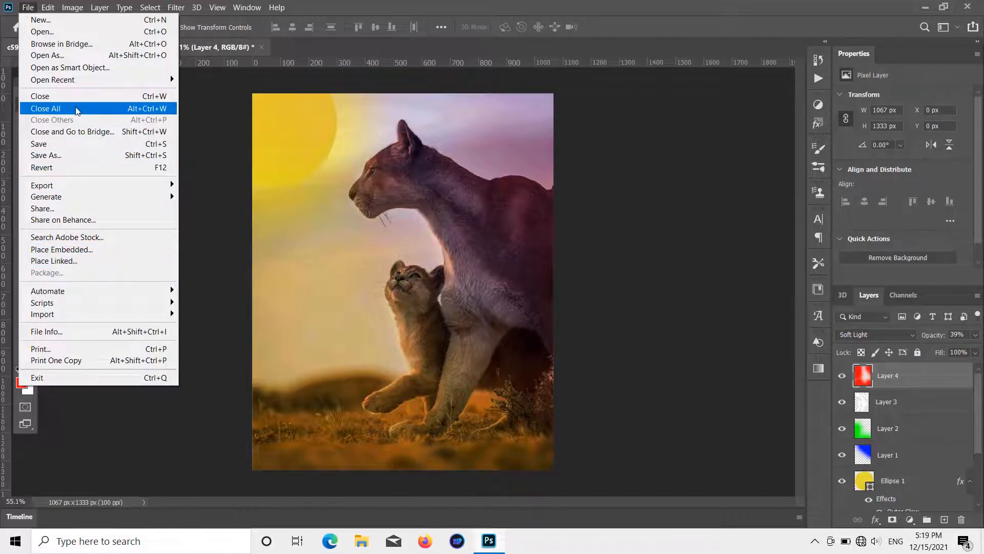
left_click(82, 34)
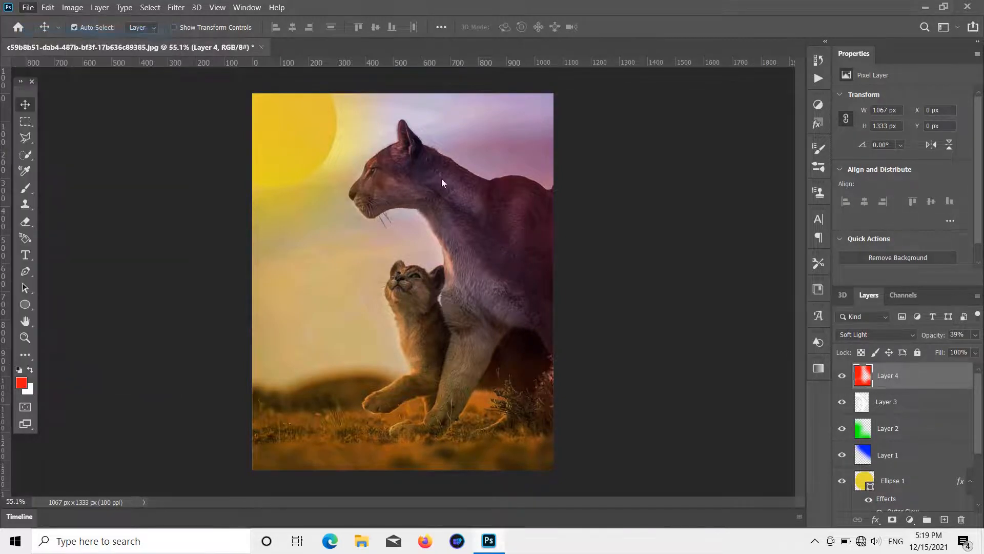
scroll(519, 201, "down", 3)
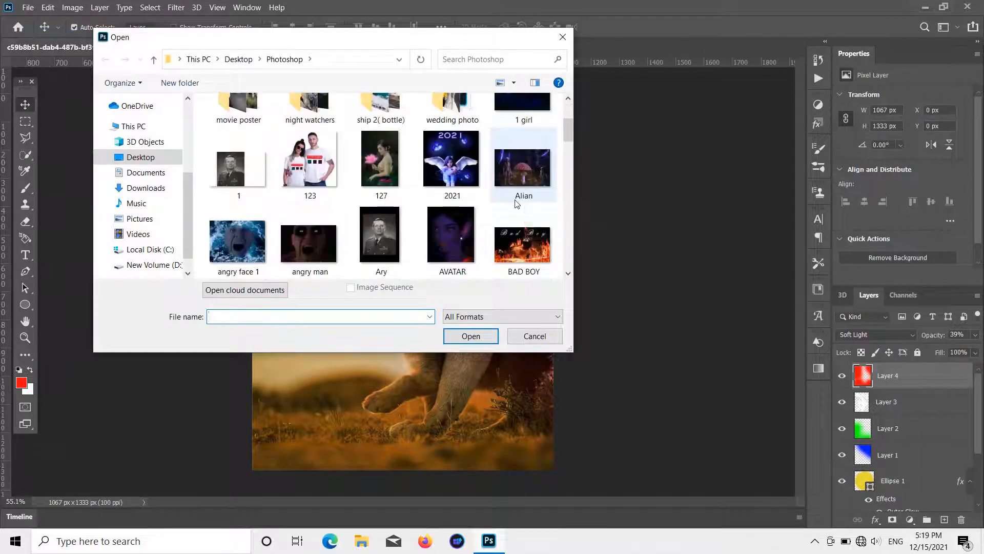
scroll(149, 175, "up", 1)
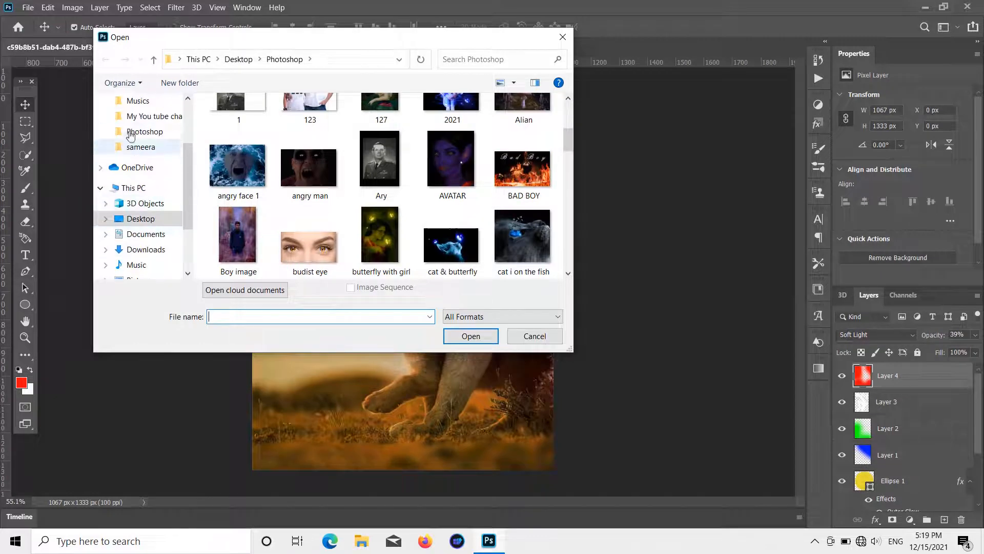
scroll(144, 149, "up", 1)
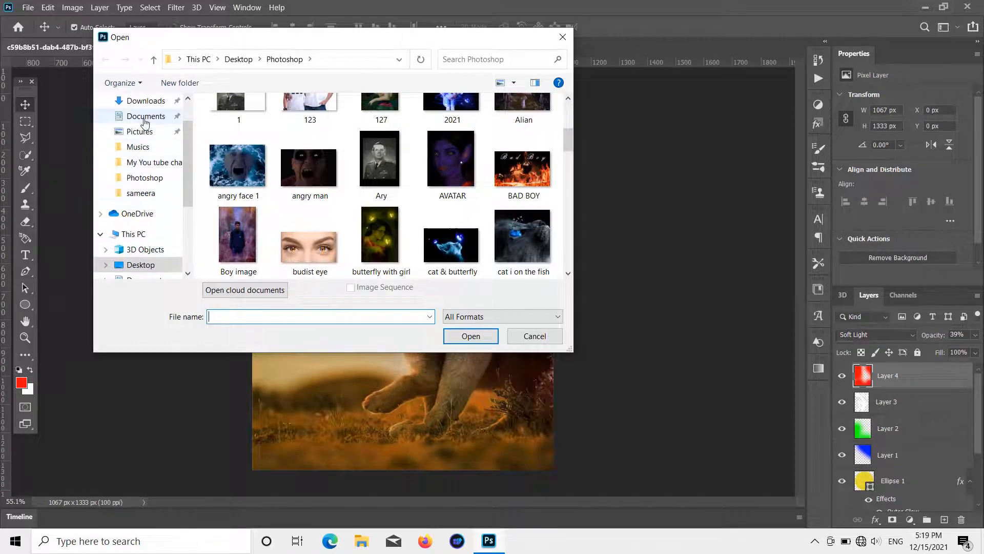
scroll(136, 121, "up", 1)
left_click(140, 126)
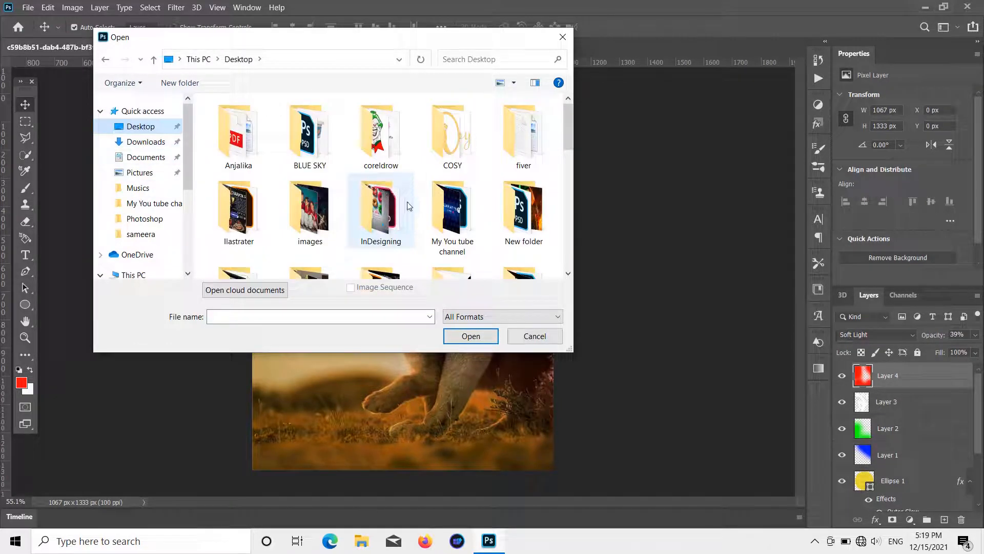
scroll(410, 205, "down", 2)
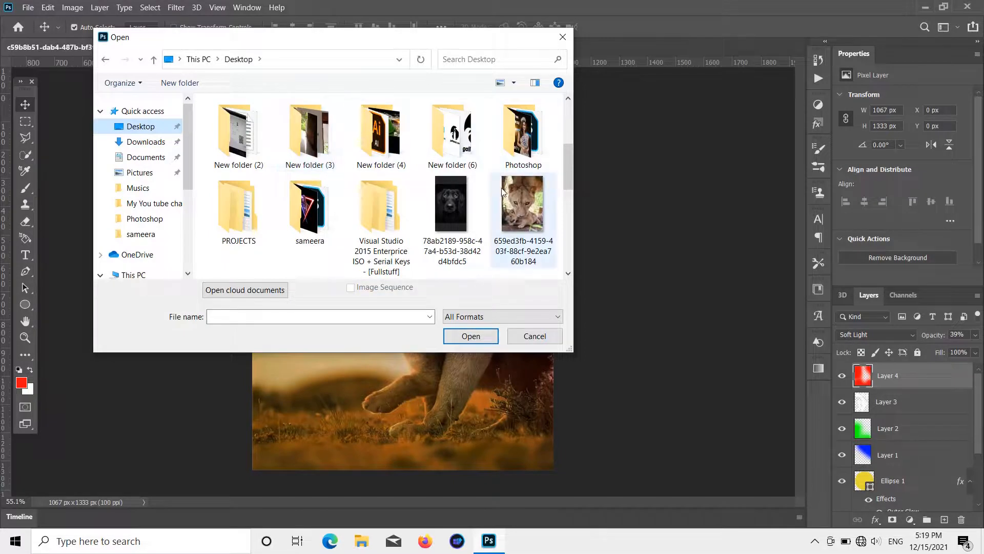
scroll(502, 192, "down", 1)
scroll(456, 185, "up", 1)
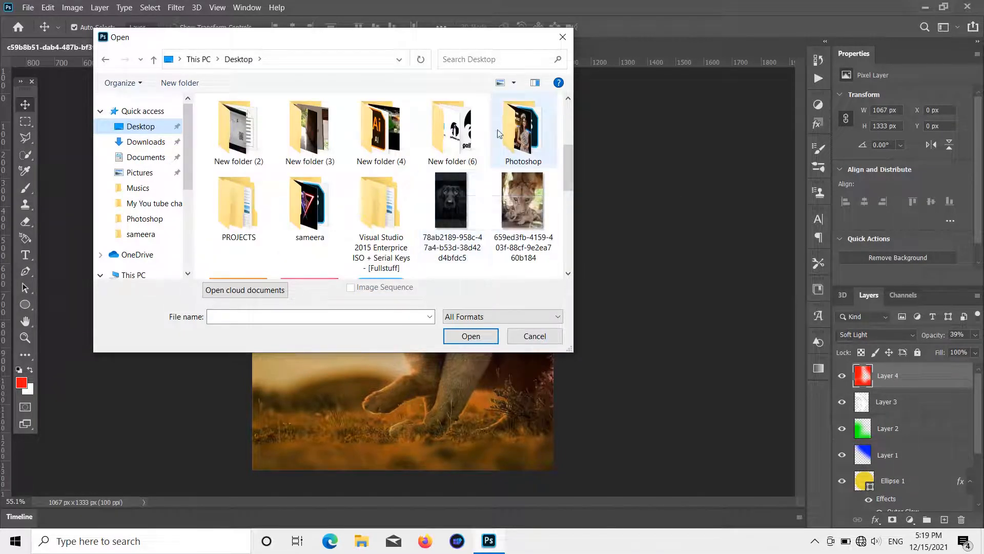
scroll(408, 151, "up", 1)
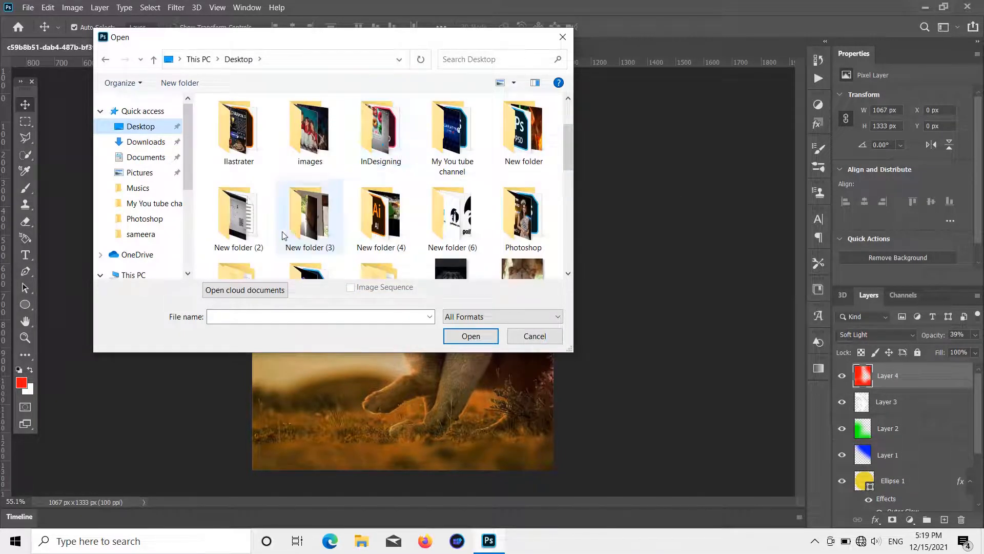
double_click(329, 132)
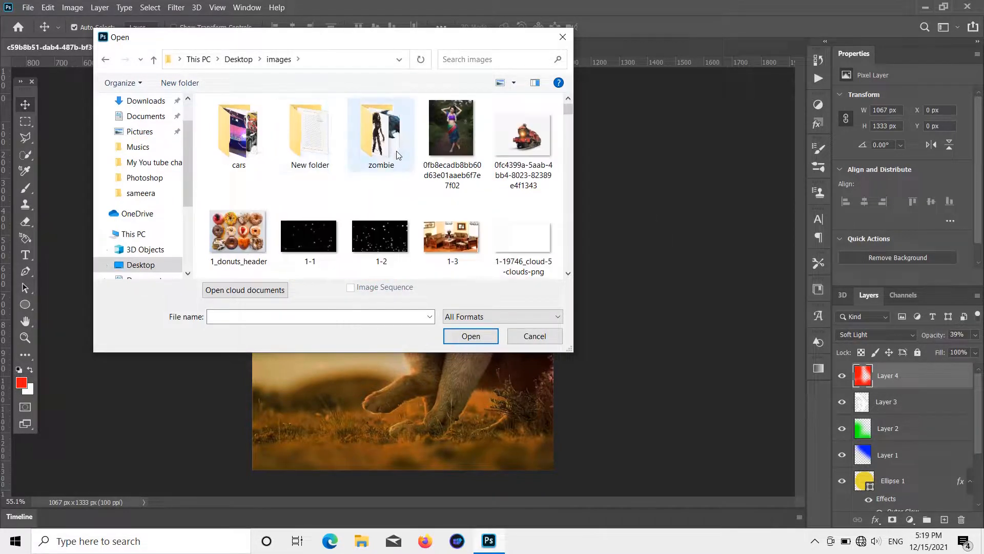
Find the blue starry sky picture B9jrAV2 in the images folder and open it.
scroll(398, 157, "down", 1)
scroll(397, 157, "down", 1)
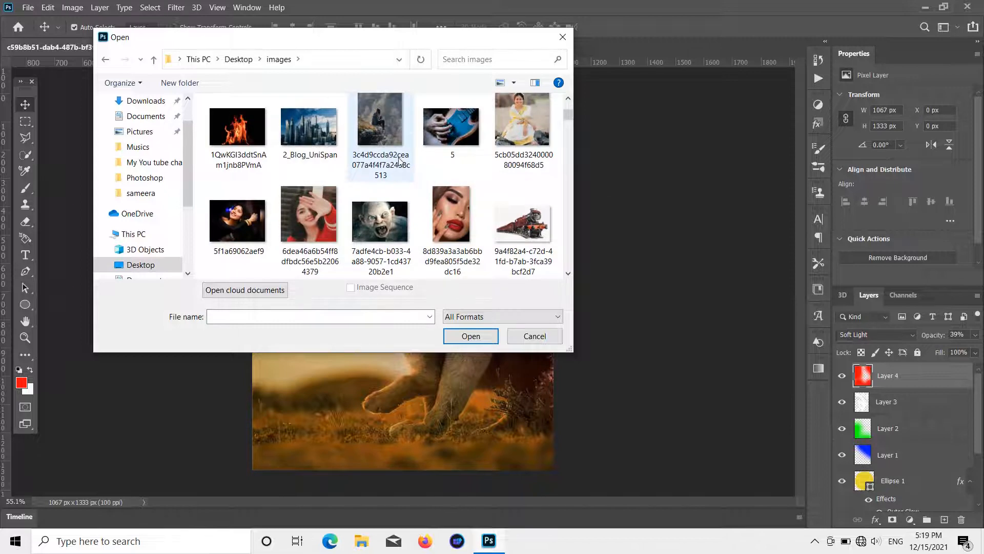
scroll(399, 161, "down", 5)
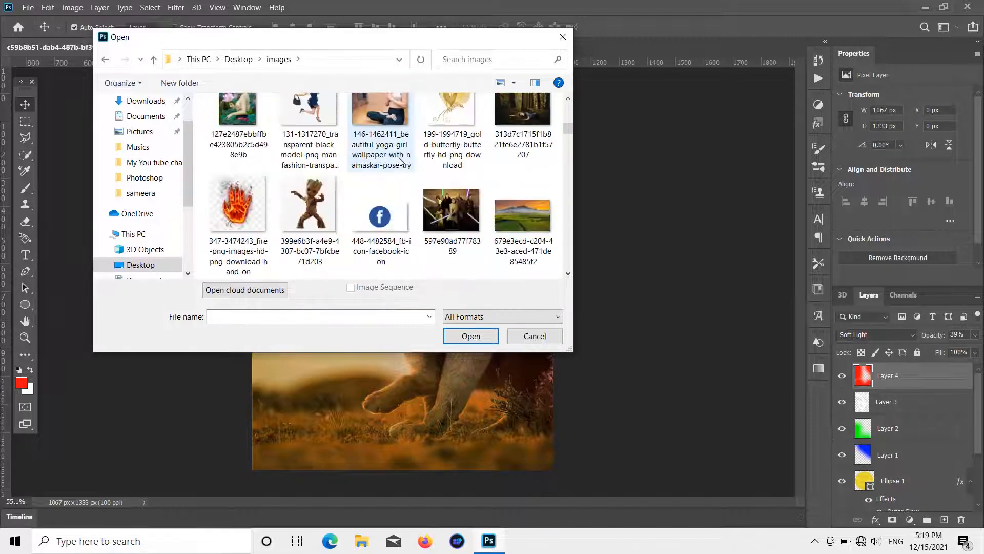
scroll(399, 162, "down", 5)
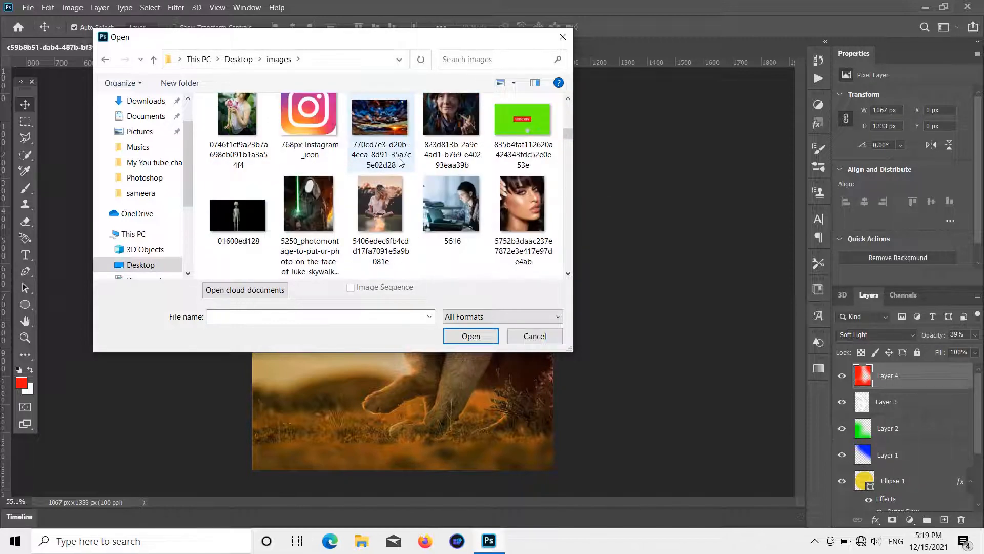
scroll(401, 162, "down", 1)
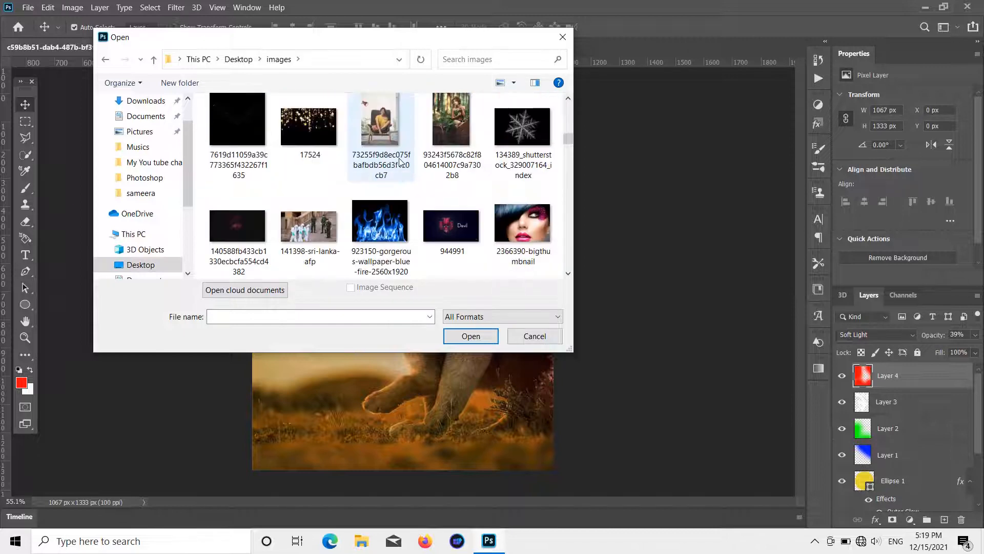
scroll(401, 164, "down", 1)
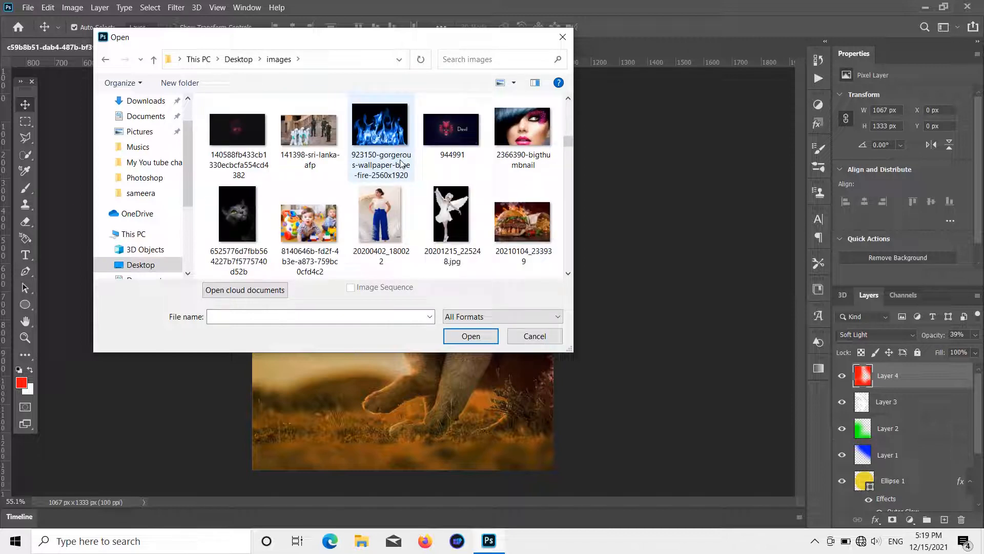
scroll(402, 164, "down", 1)
scroll(403, 170, "down", 2)
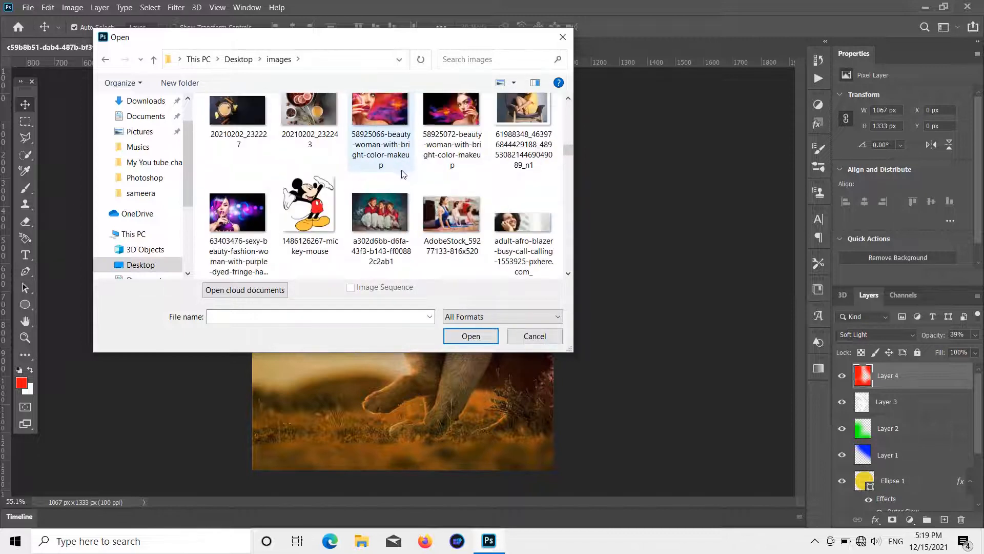
scroll(410, 179, "down", 1)
scroll(420, 180, "down", 1)
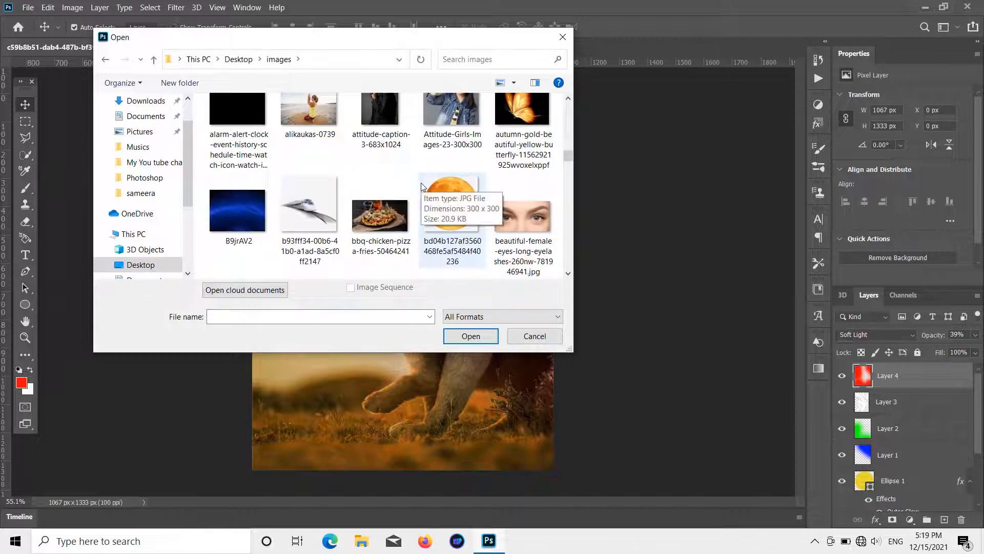
left_click(250, 222)
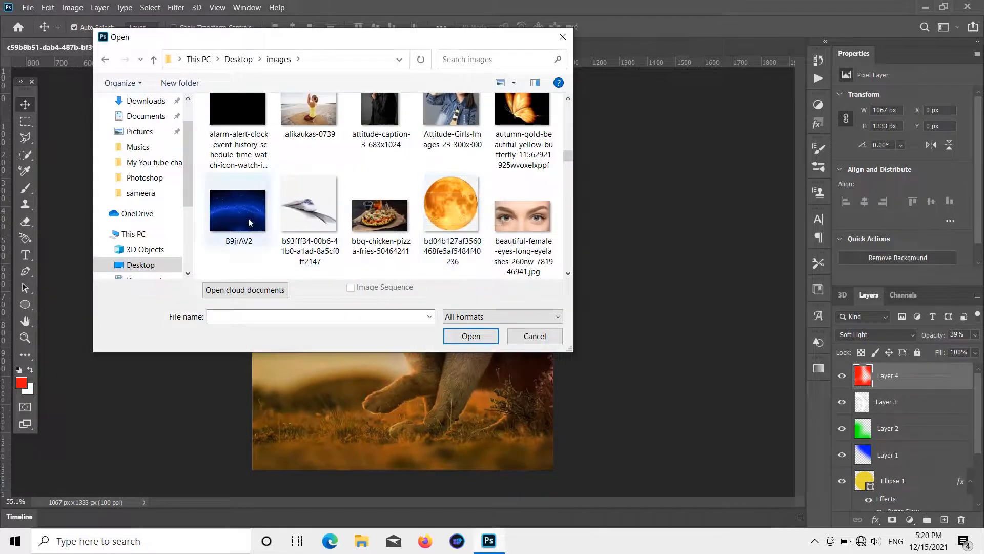
double_click(250, 221)
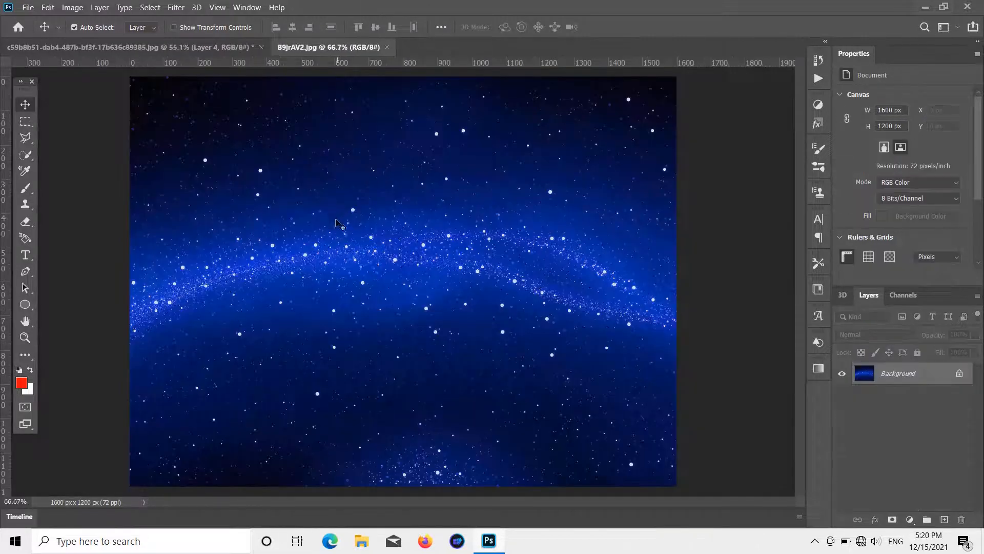
Copy the starry sky image into the puma document as the top layer and close B9jrAV2.jpg without saving.
left_click_drag(223, 205, 177, 71)
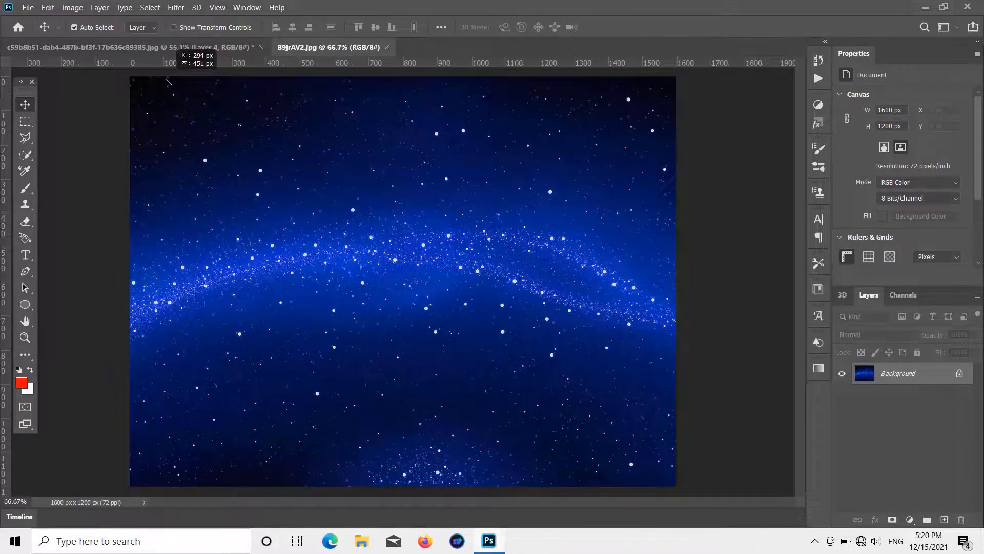
left_click(524, 242)
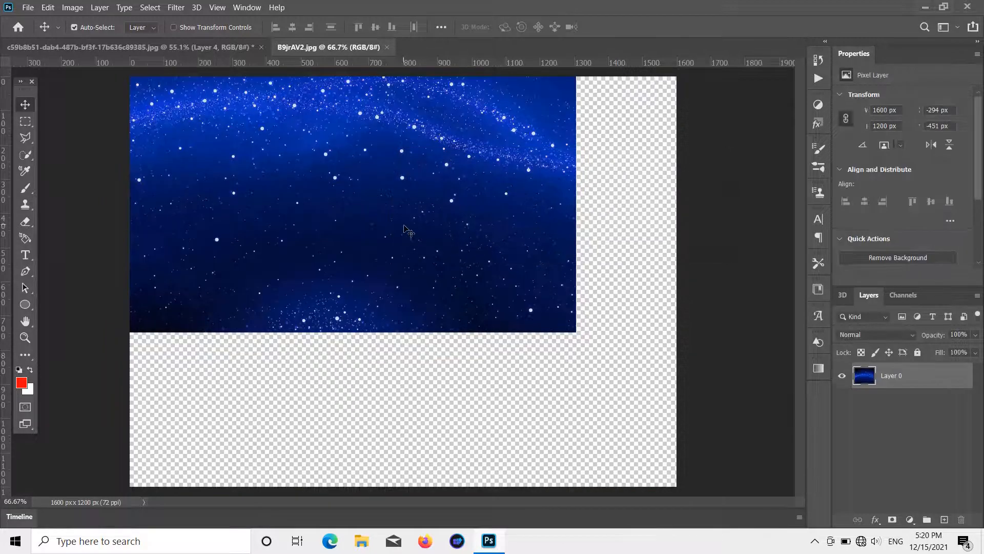
left_click_drag(389, 211, 523, 297)
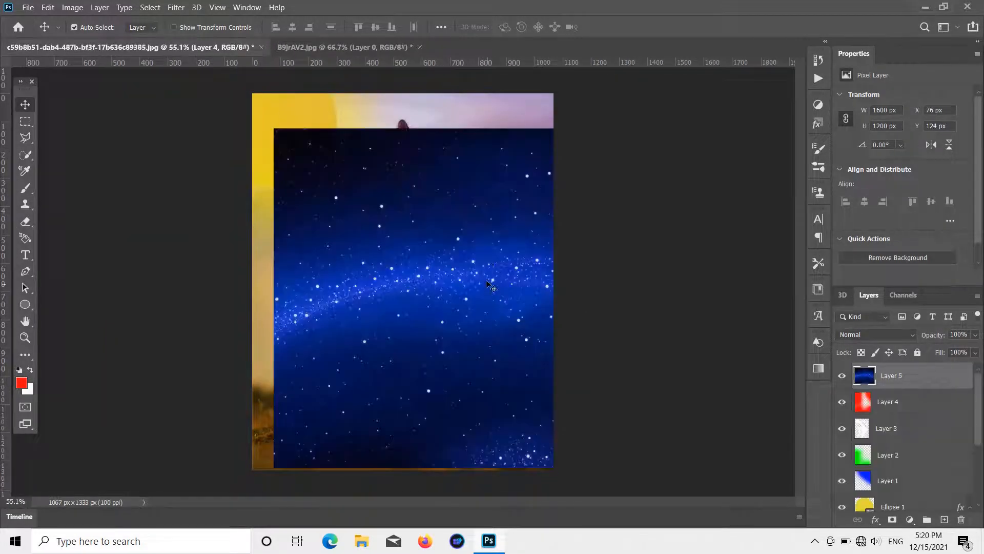
left_click(420, 47)
left_click(511, 211)
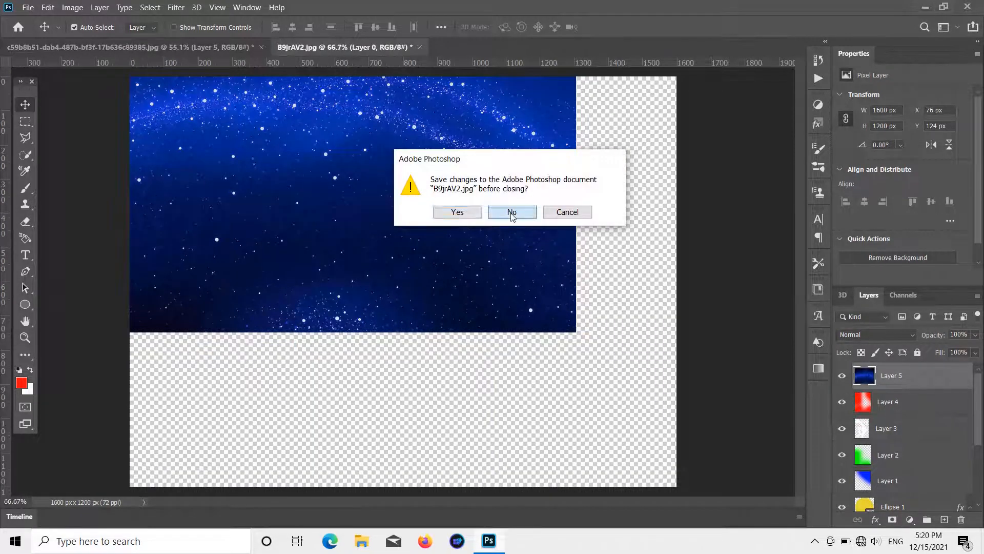
Scale the starry sky layer proportionally to about 115% and position it to cover the whole canvas from its upper-left corner.
left_click_drag(466, 292, 436, 286)
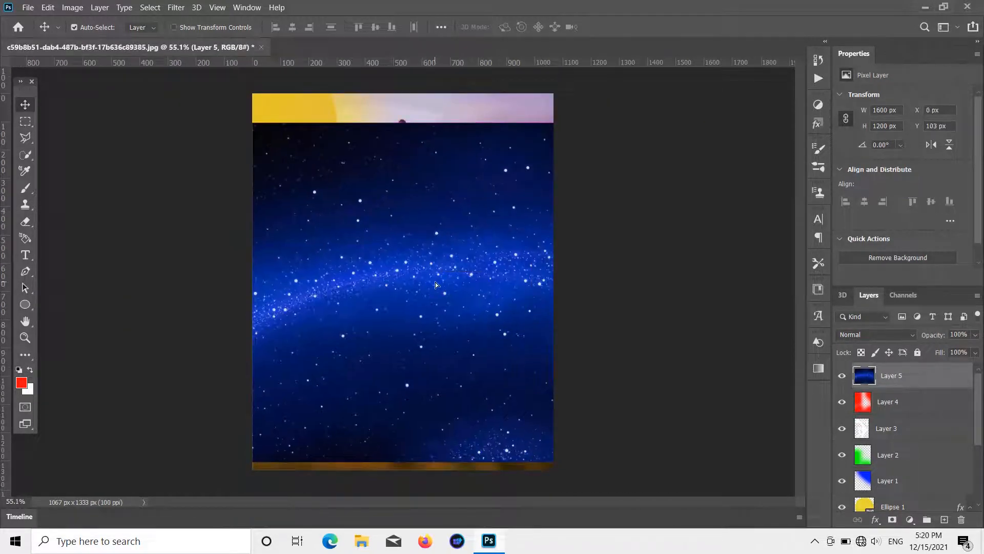
key("ctrl+t")
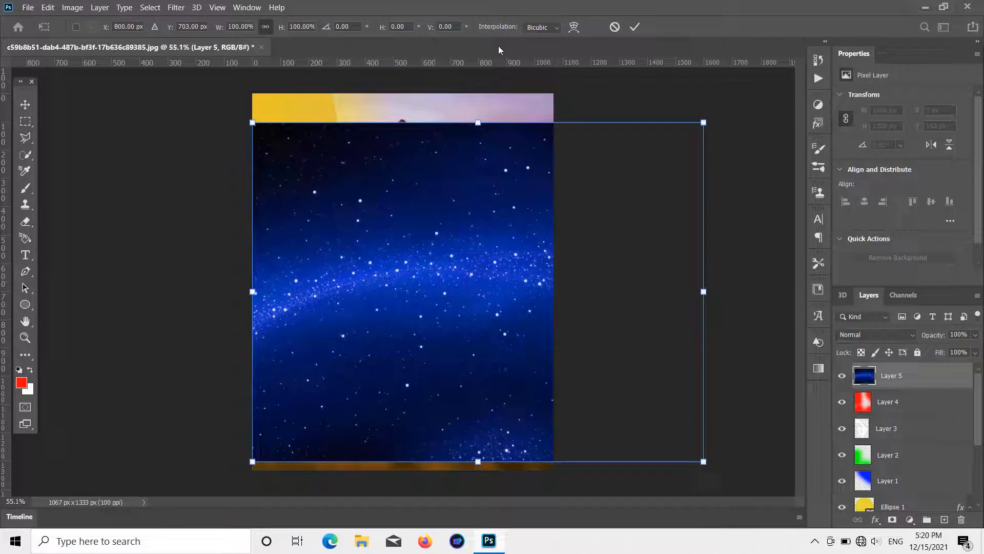
left_click_drag(480, 119, 478, 93)
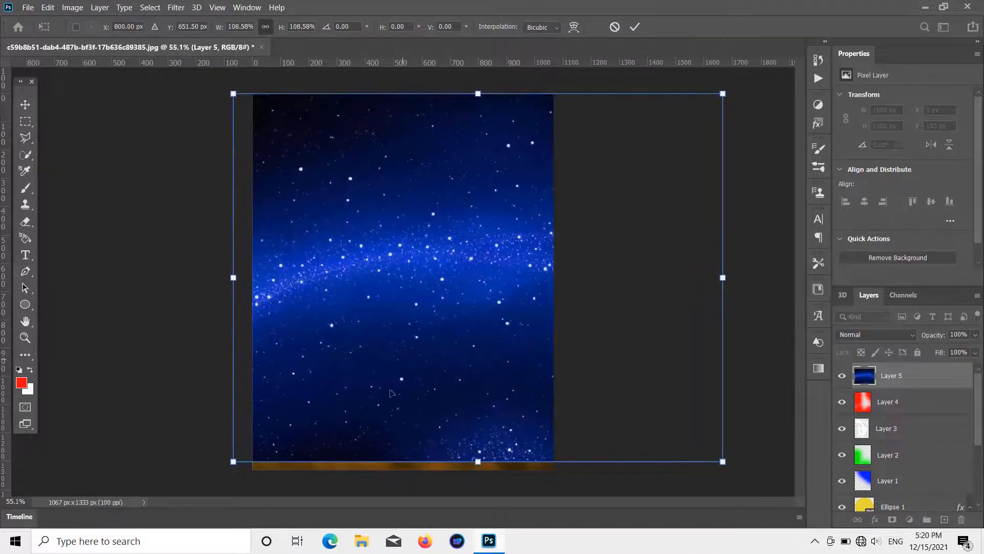
left_click_drag(414, 440, 413, 449)
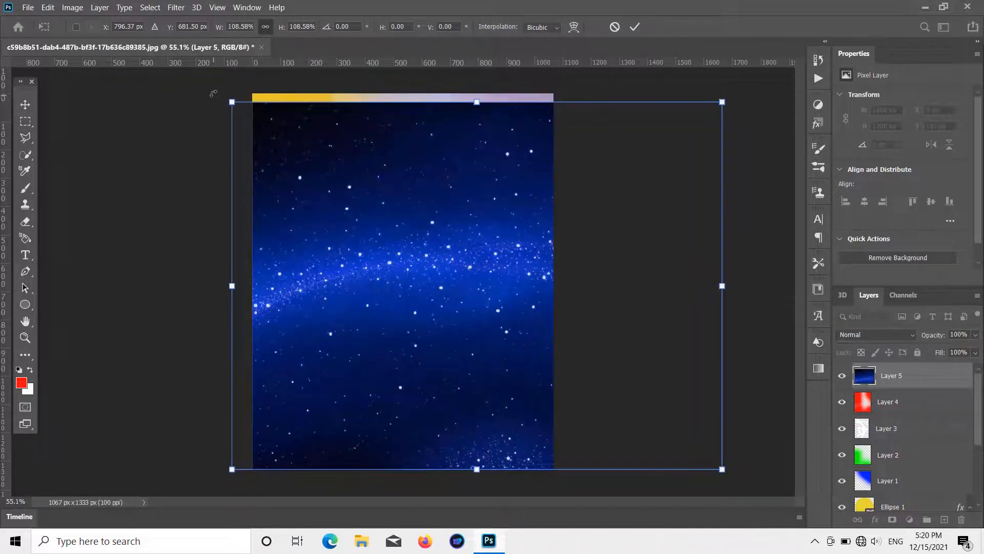
left_click_drag(227, 98, 196, 72)
left_click_drag(465, 249, 516, 262)
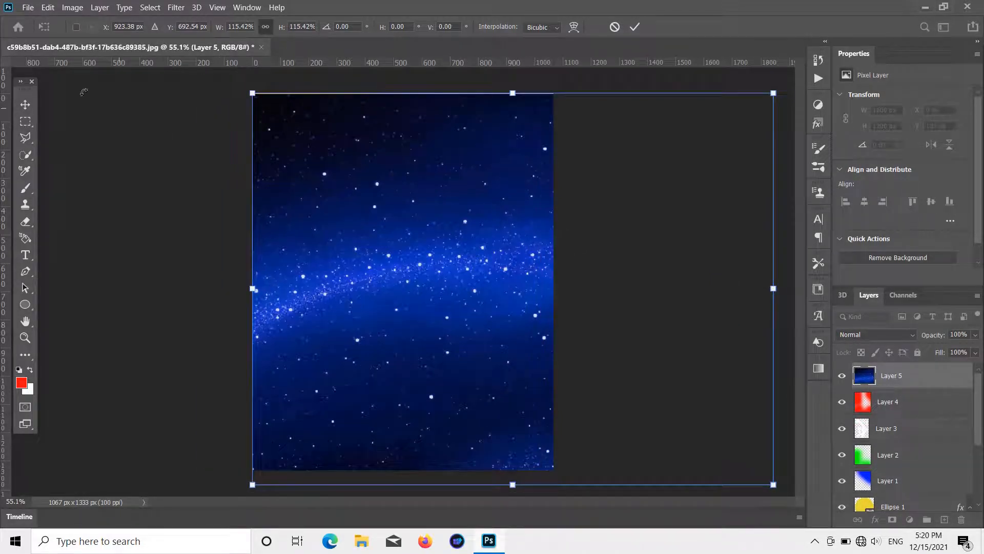
left_click(25, 104)
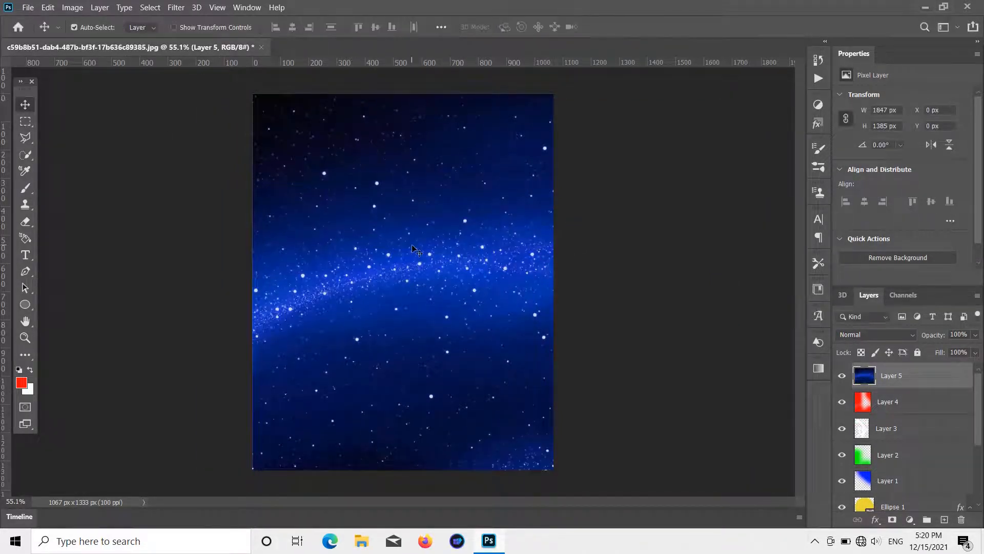
key("ctrl+t")
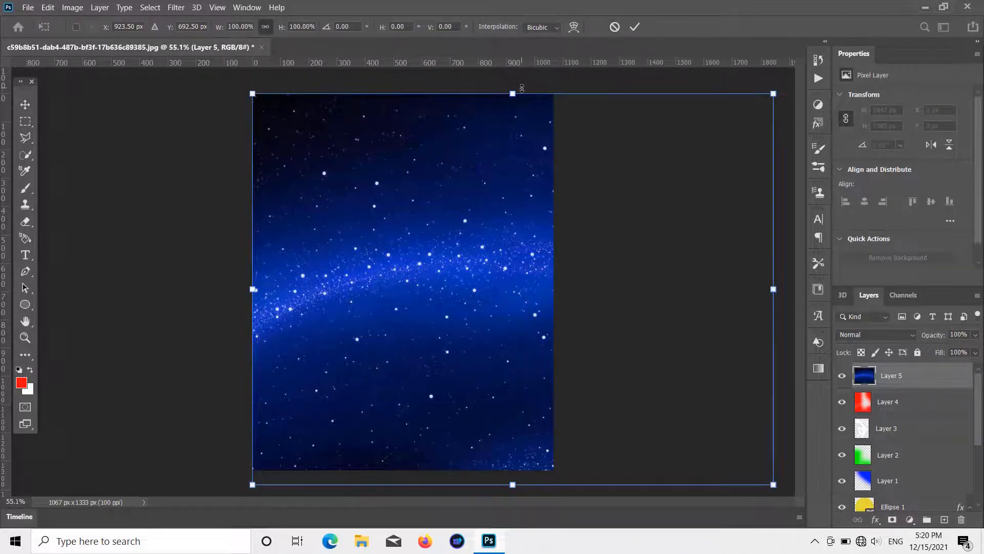
mouse_move(517, 94)
left_mouse_down()
mouse_move(514, 83)
mouse_move(517, 96)
left_mouse_up()
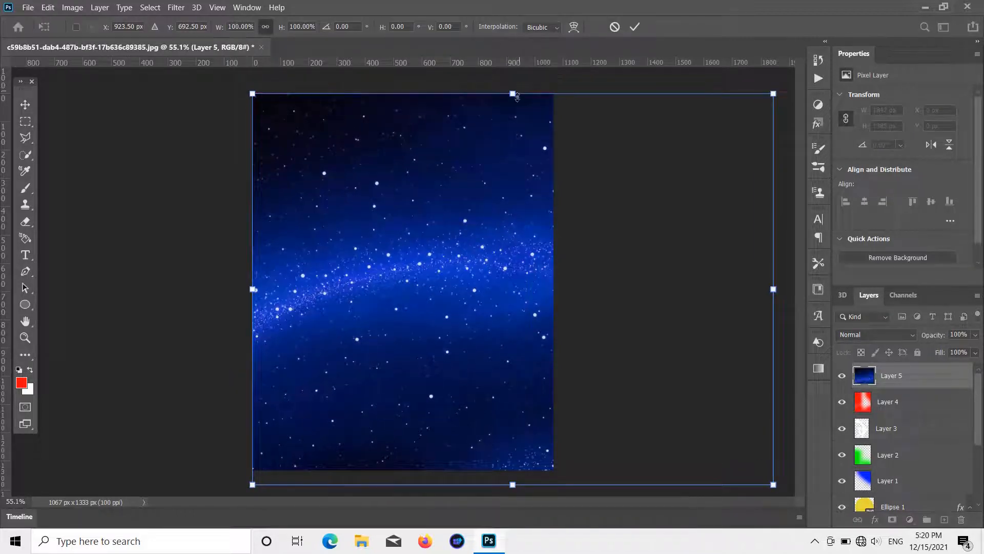
left_click(25, 104)
Compare blending modes on the starry sky layer and set it to Soft Light.
left_click(912, 334)
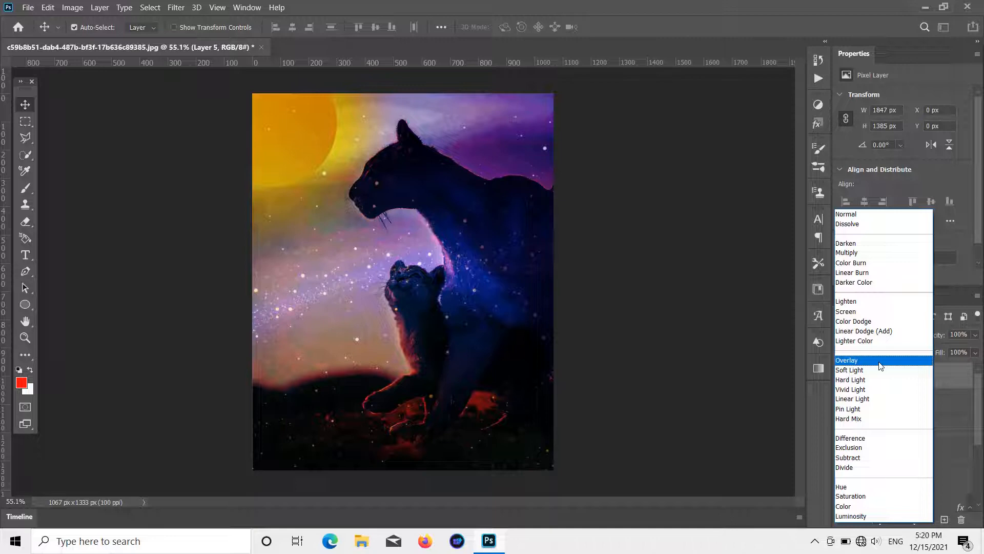
left_click(871, 366)
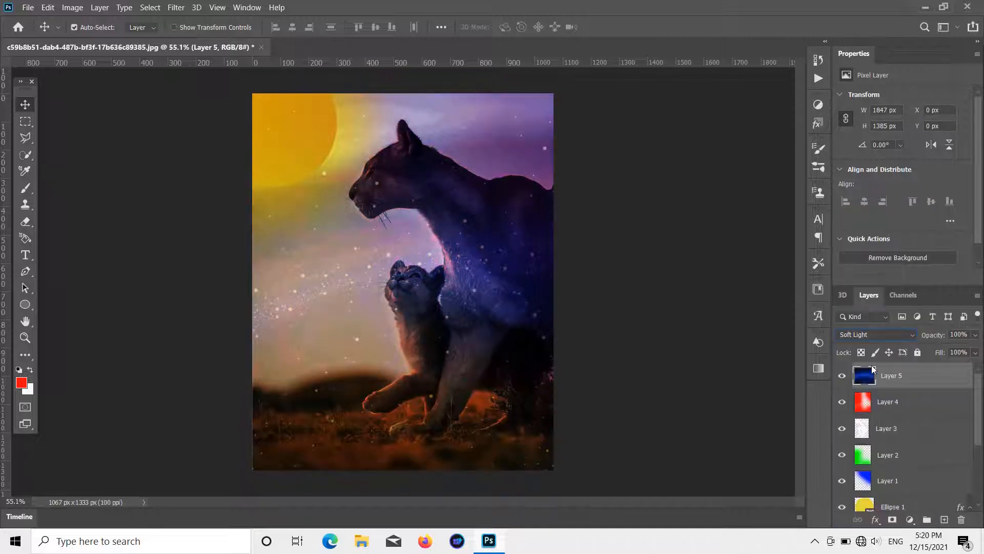
left_click(865, 337)
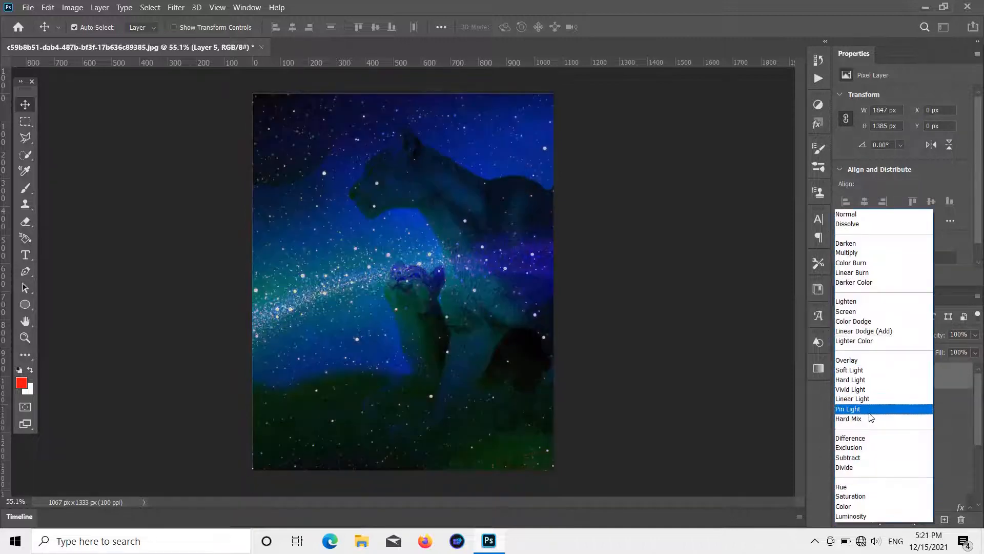
left_click(861, 371)
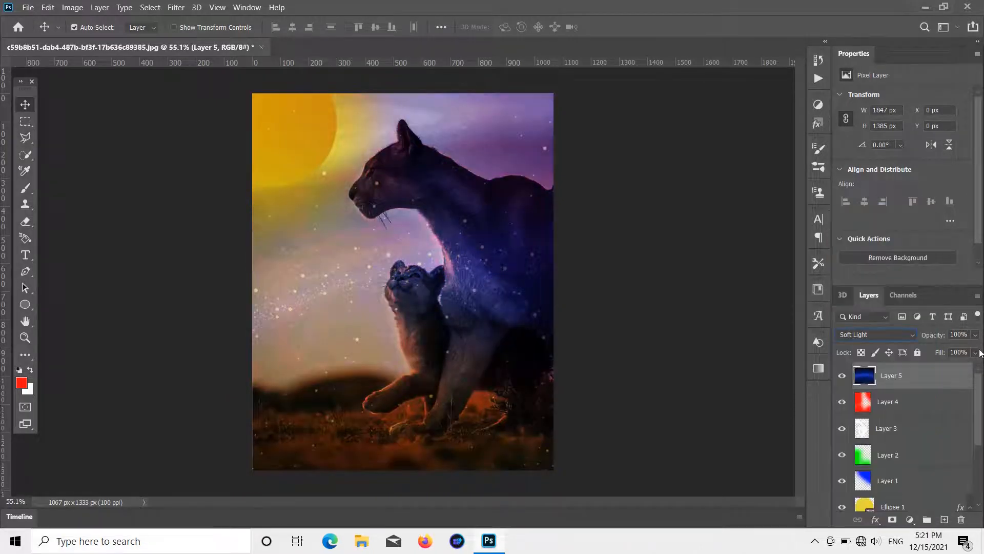
Lower the opacity of the starry sky layer slightly, to about 89%.
left_click_drag(947, 349, 940, 349)
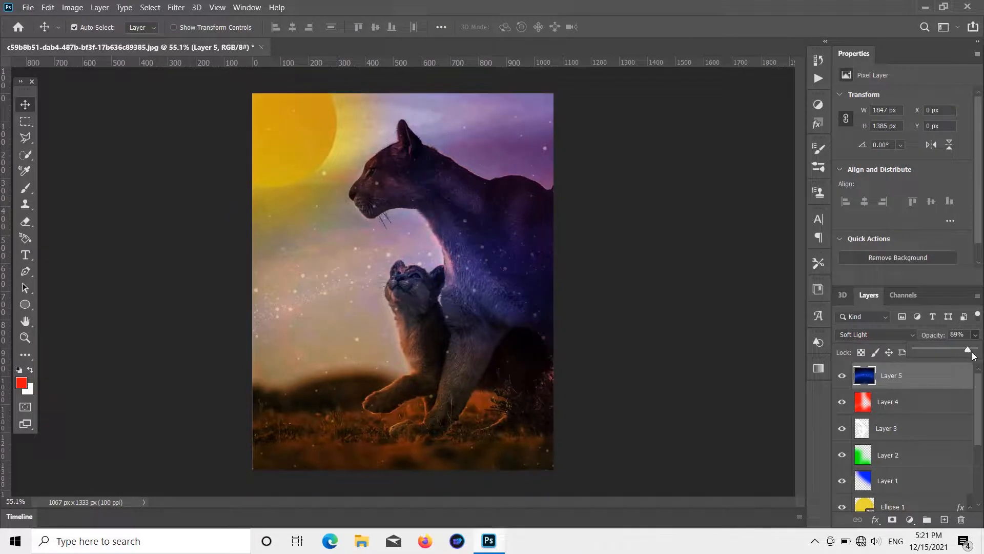
left_click(748, 336)
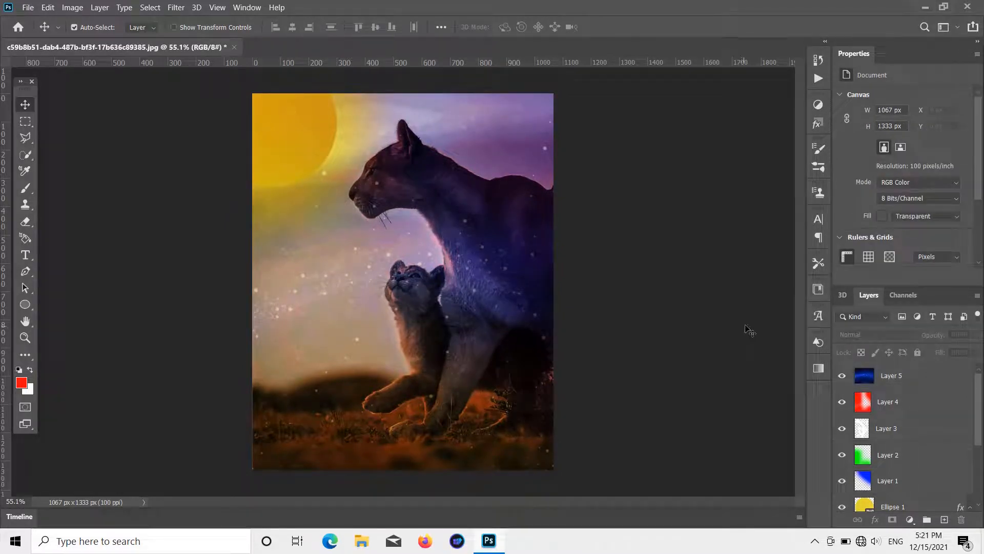
Place the autumn-gold-beautiful-yellow-butterfly picture from the images folder into the document as a linked image.
left_click(28, 7)
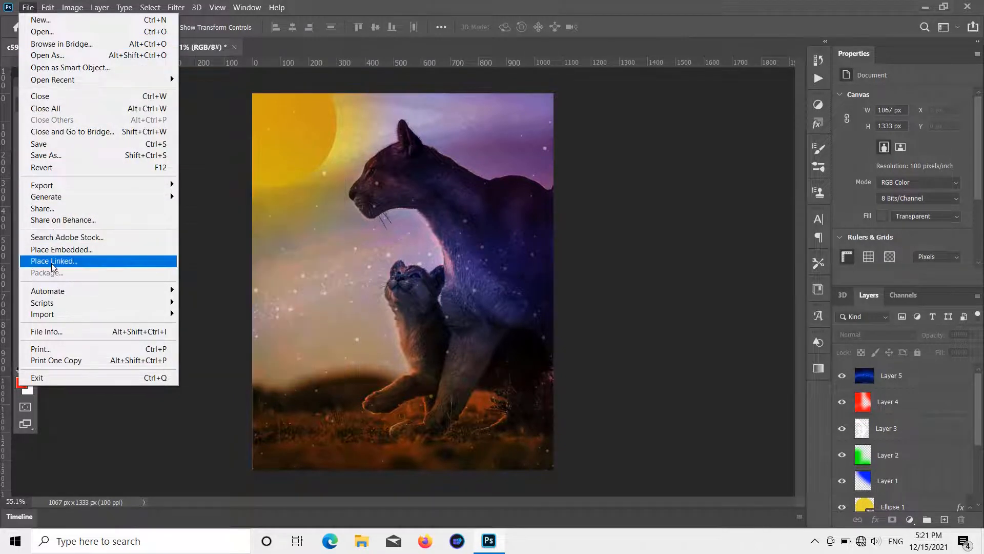
left_click(72, 260)
scroll(295, 212, "down", 10)
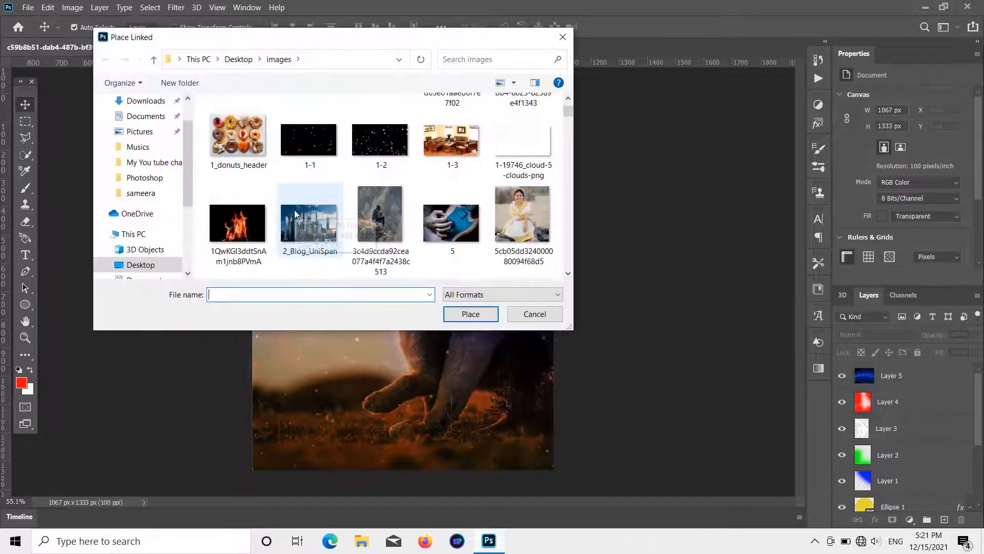
scroll(290, 205, "down", 10)
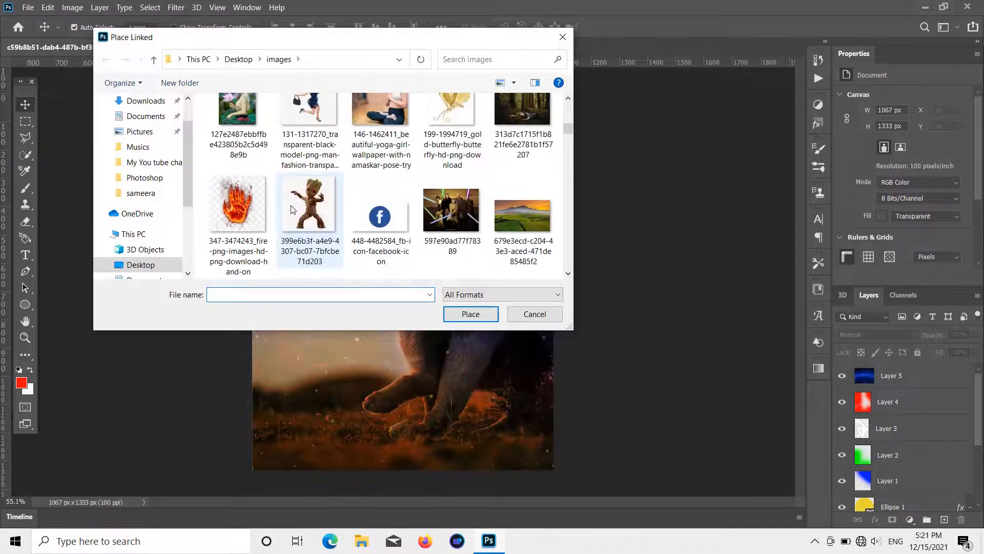
scroll(289, 205, "down", 10)
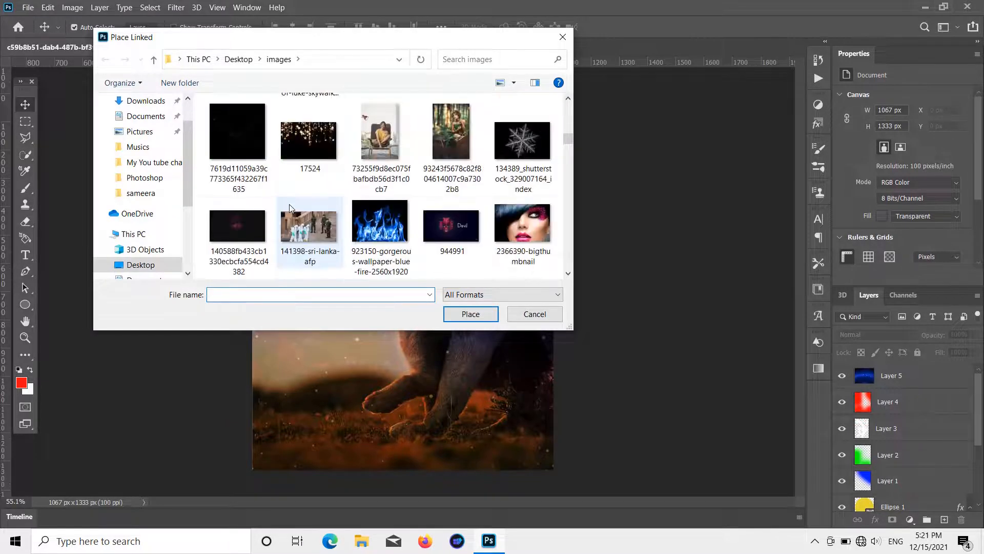
scroll(326, 173, "down", 5)
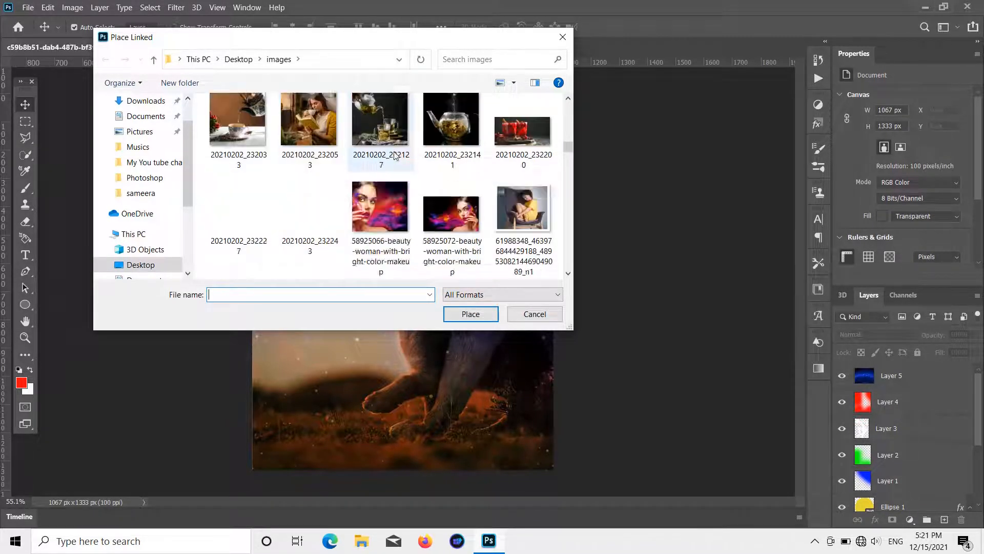
scroll(382, 158, "down", 5)
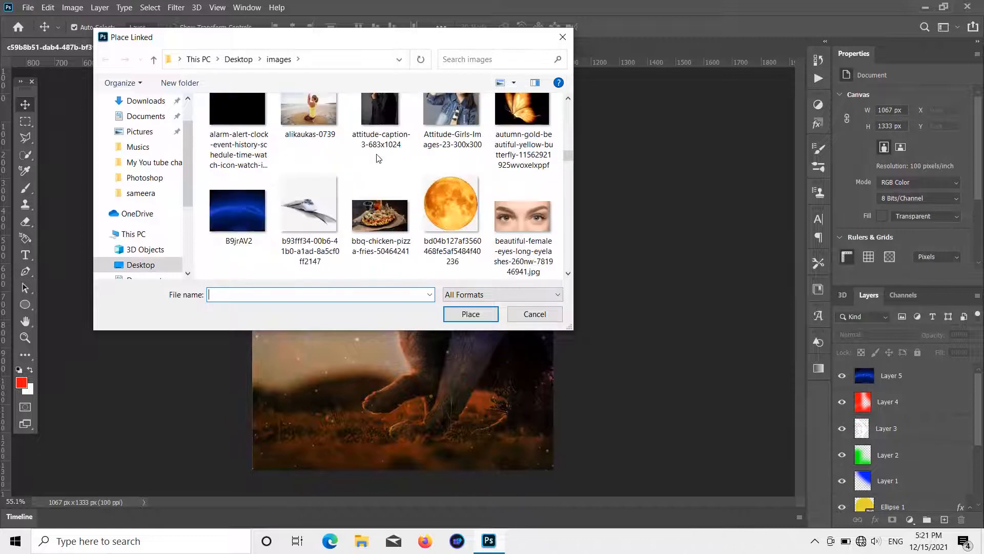
double_click(518, 113)
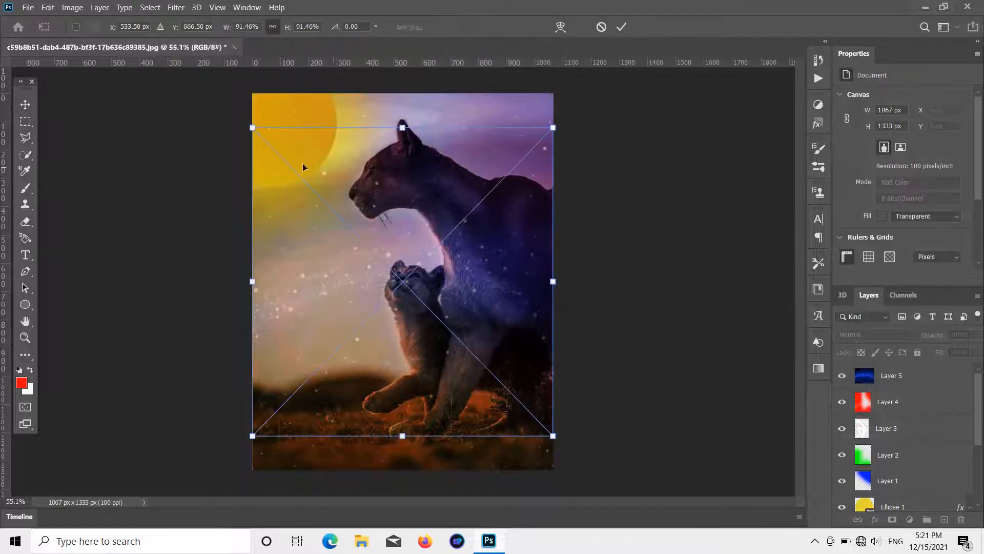
Shrink the butterfly proportionally to about 27%, move it beside the large puma's muzzle and flip it horizontally.
left_click_drag(252, 127, 464, 343)
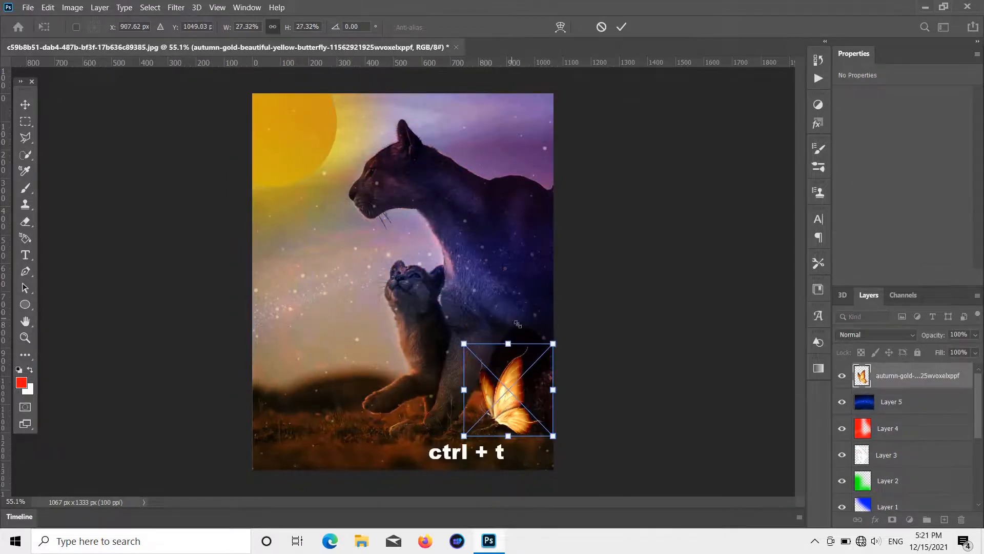
left_click_drag(504, 391, 359, 234)
right_click(359, 234)
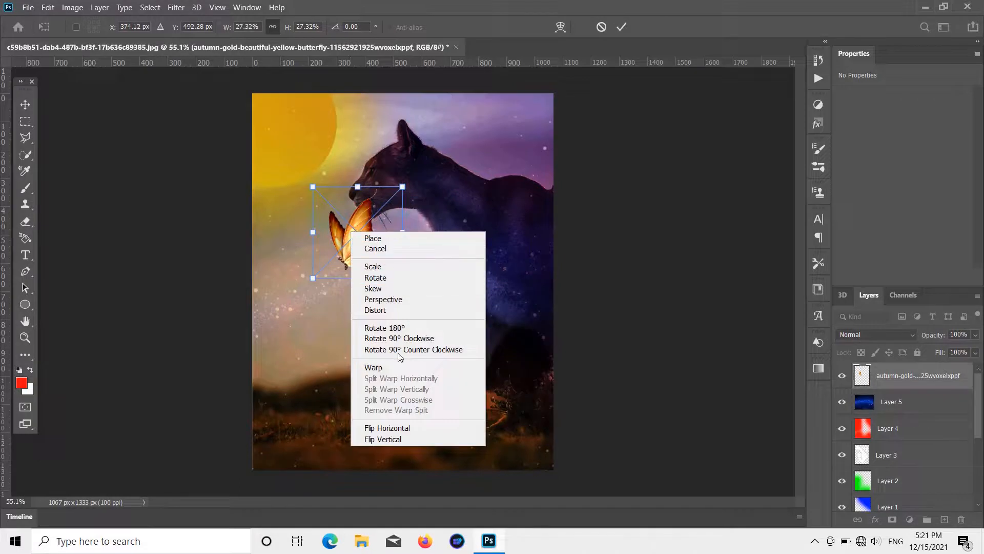
left_click(410, 428)
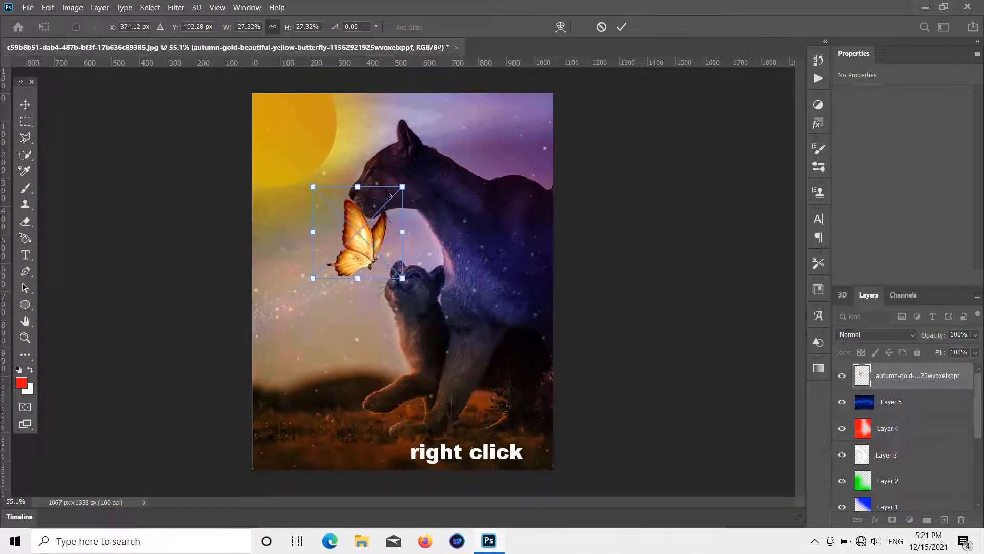
Scale the butterfly to about 24.5%, rotate it about 20° clockwise and place it on the grass at the picture's lower left.
left_click_drag(402, 186, 439, 216)
left_click_drag(351, 252, 296, 384)
left_click_drag(276, 340, 267, 321)
left_click_drag(318, 361, 325, 385)
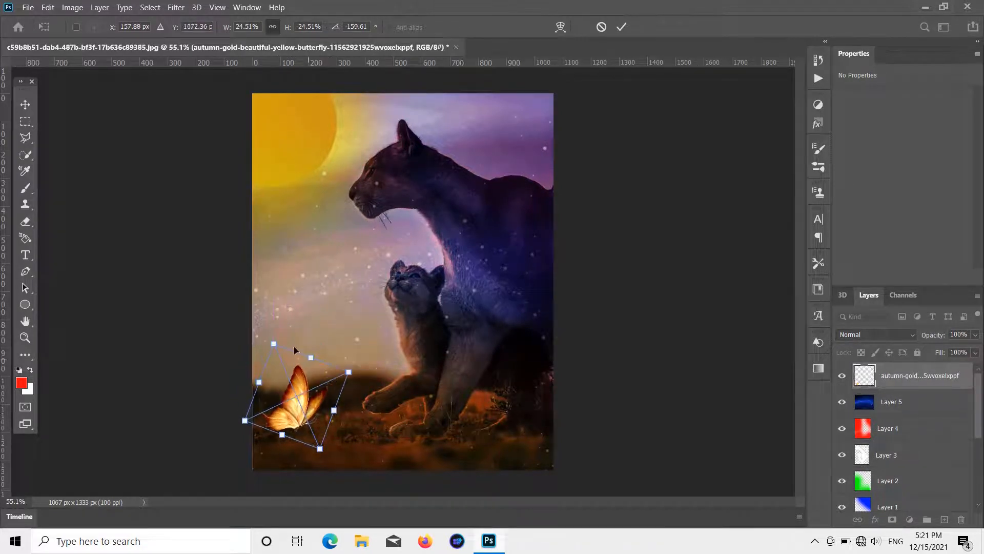
left_click(29, 108)
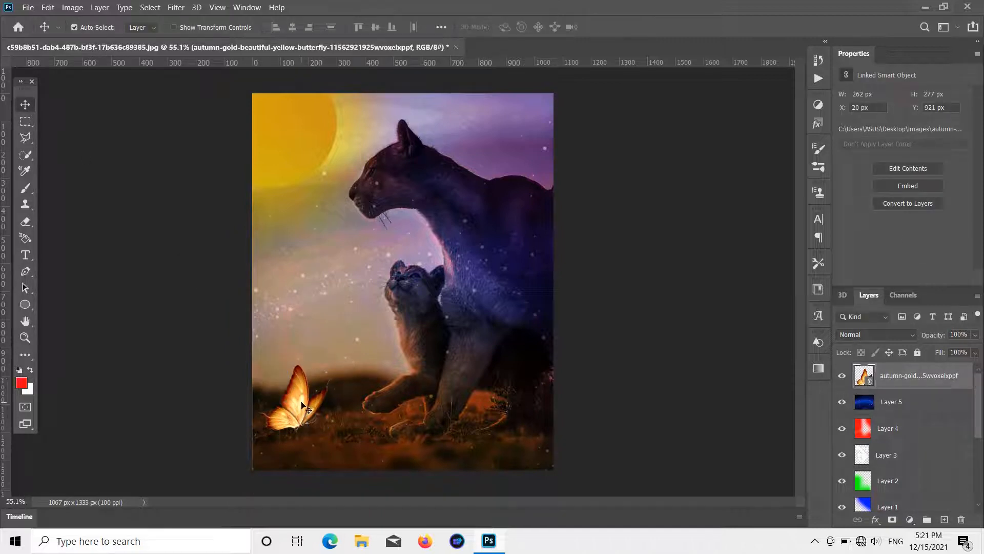
Duplicate the butterfly, flip the copy horizontally, scale it to about 15.6% and place it in the upper-right sky.
key("ctrl+j")
left_click_drag(303, 406, 314, 285)
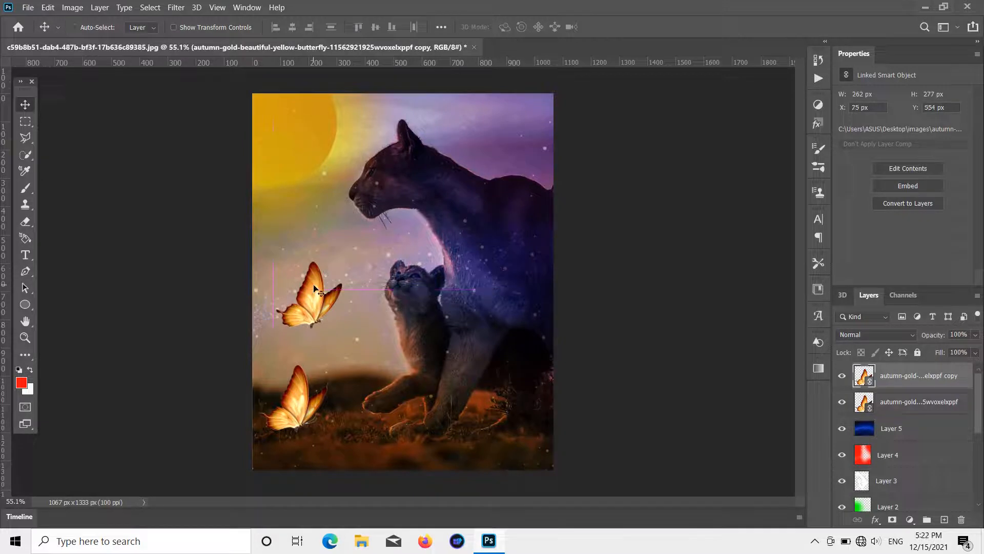
key("ctrl+t")
right_click(309, 299)
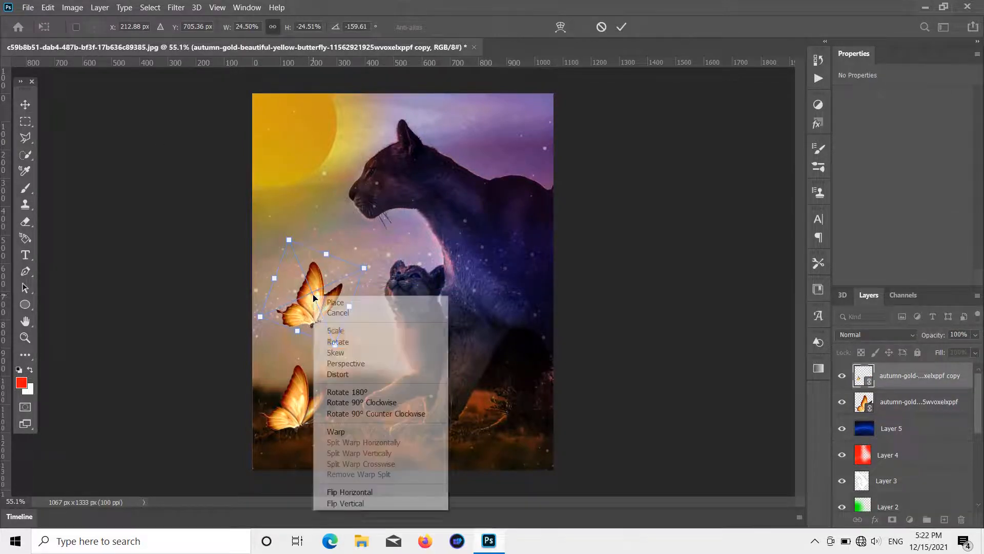
left_click(359, 492)
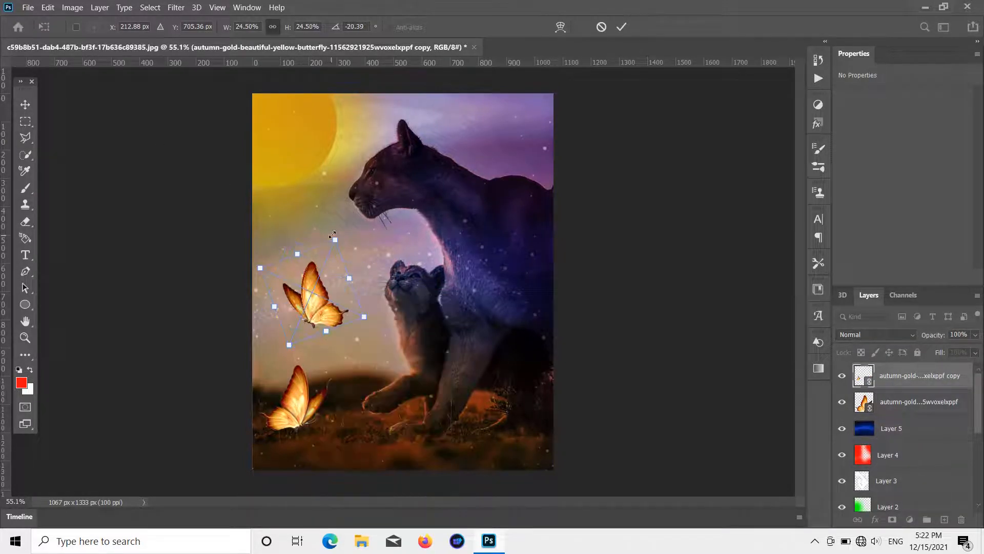
left_click_drag(333, 235, 513, 131)
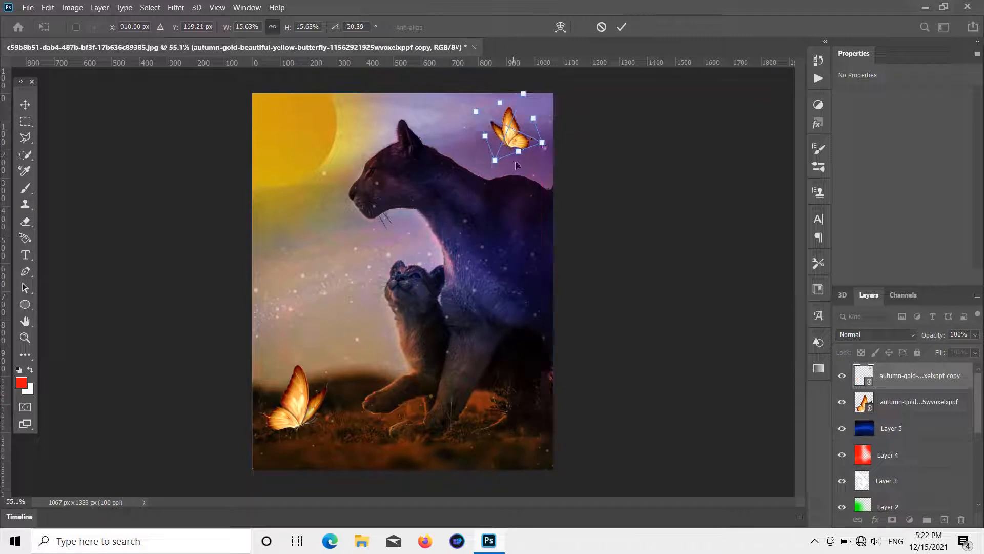
left_click(32, 105)
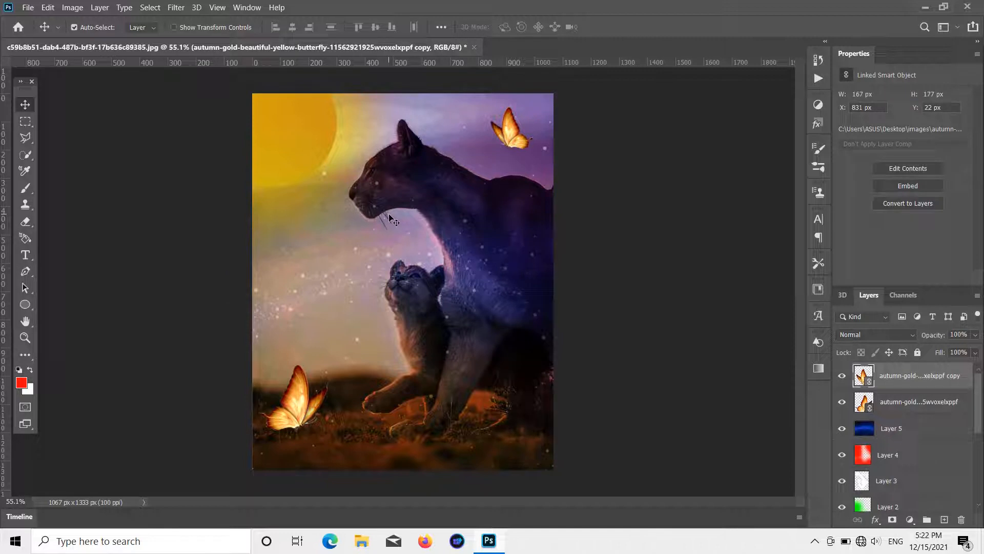
Duplicate the small butterfly and move the copy onto the grass at the picture's lower right, below the puma's legs.
key("ctrl+j")
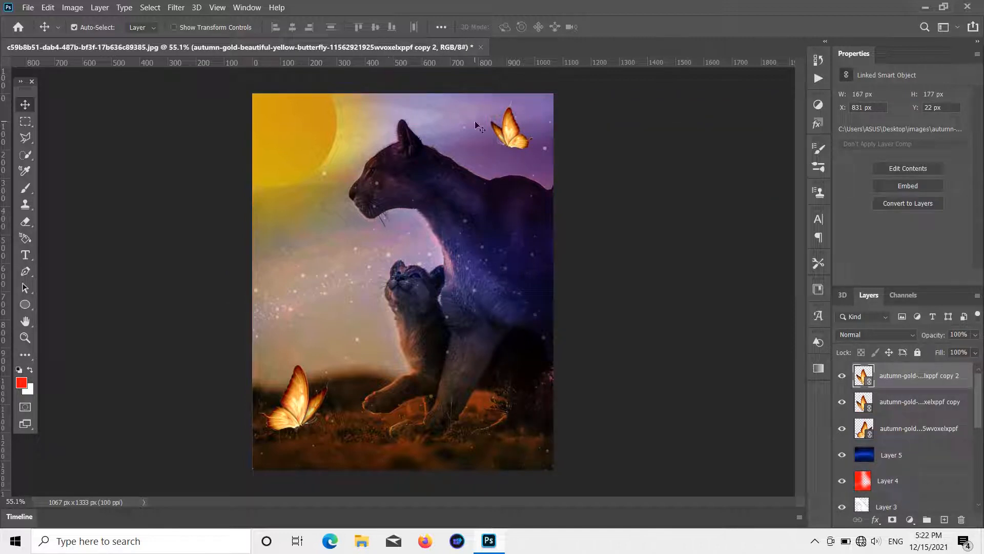
left_click_drag(511, 129, 480, 433)
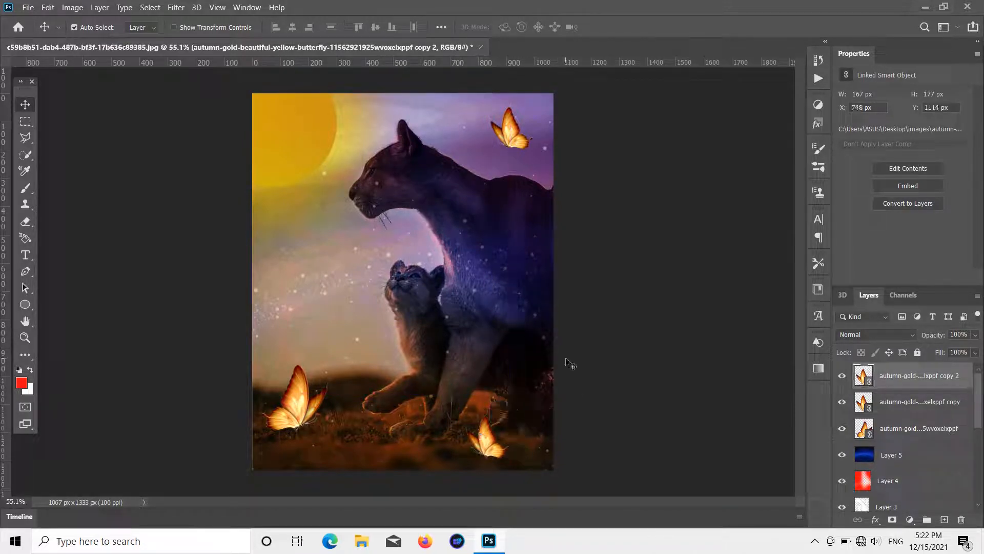
left_click(154, 170)
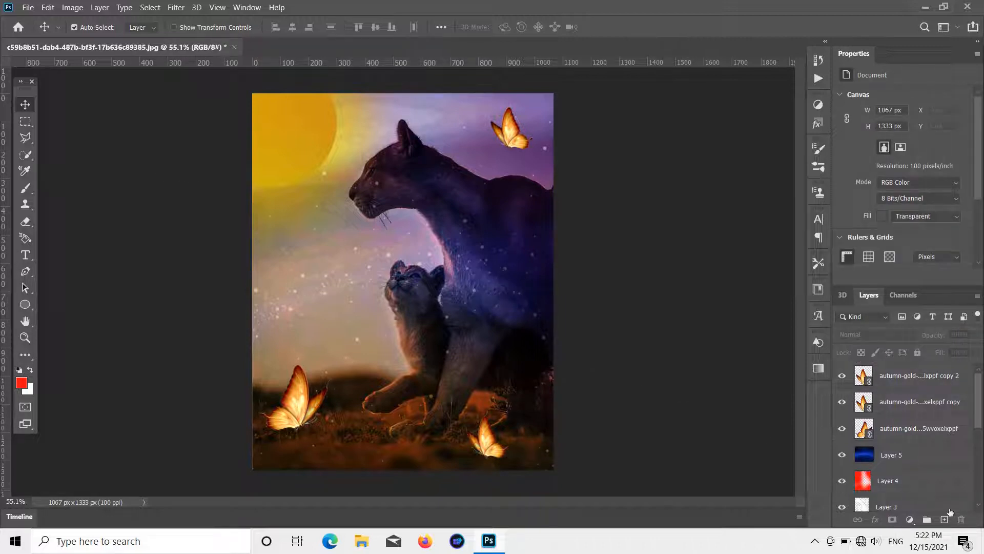
Create a new empty layer above the butterfly layers and make it the active layer.
left_click(944, 520)
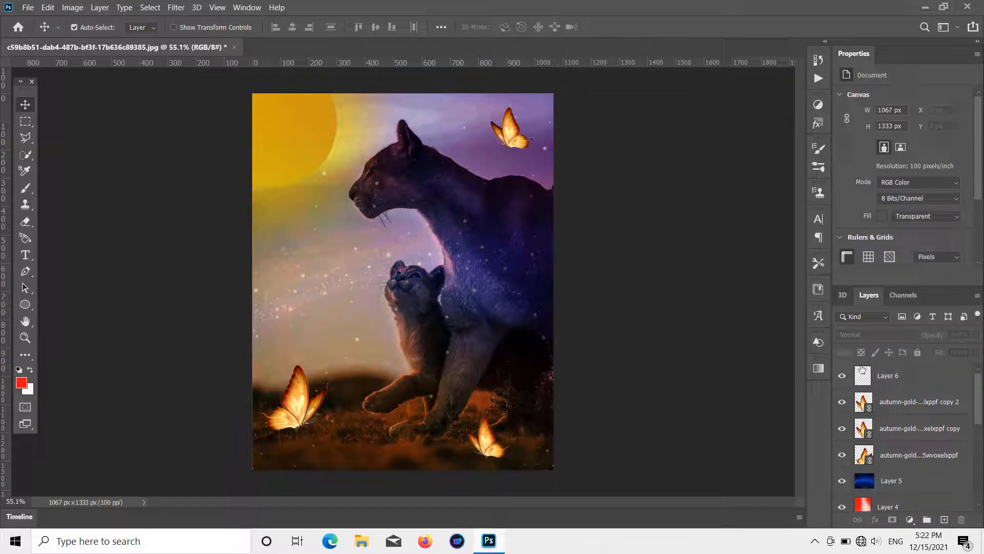
scroll(863, 367, "down", 1)
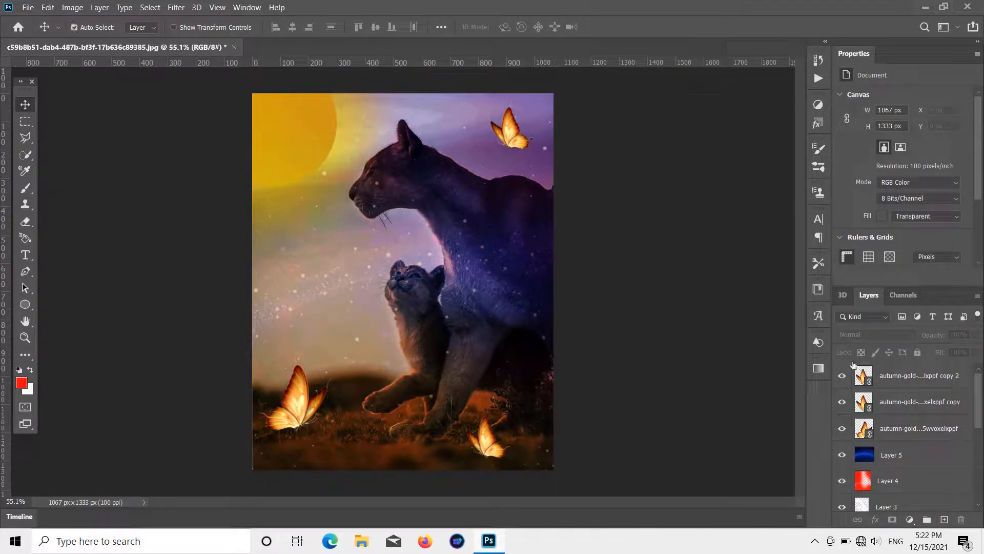
left_click(309, 394)
left_click(629, 353)
scroll(892, 379, "up", 1)
left_click(892, 376)
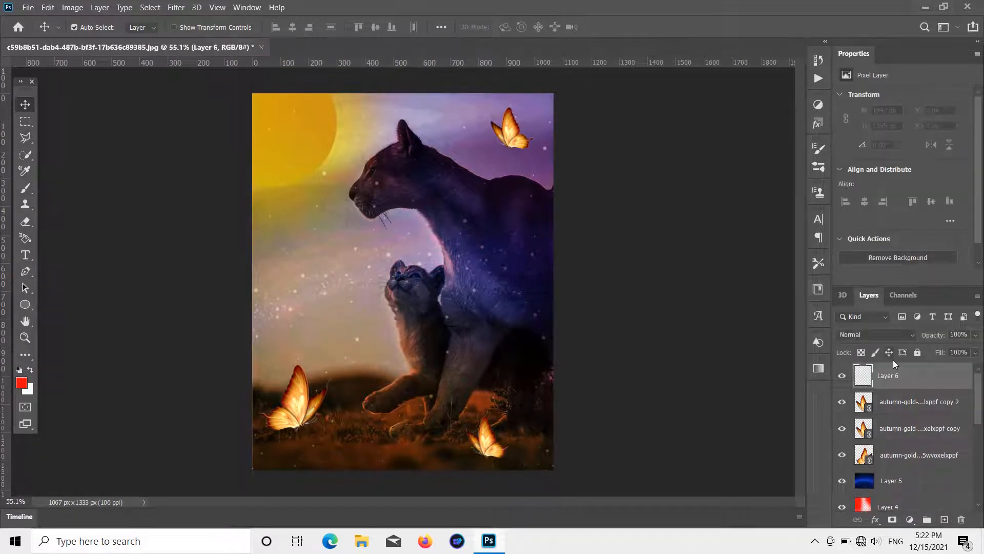
Apply the merged RGB image to Layer 6 with Apply Image, using Multiply blending at 100% opacity.
left_click(73, 7)
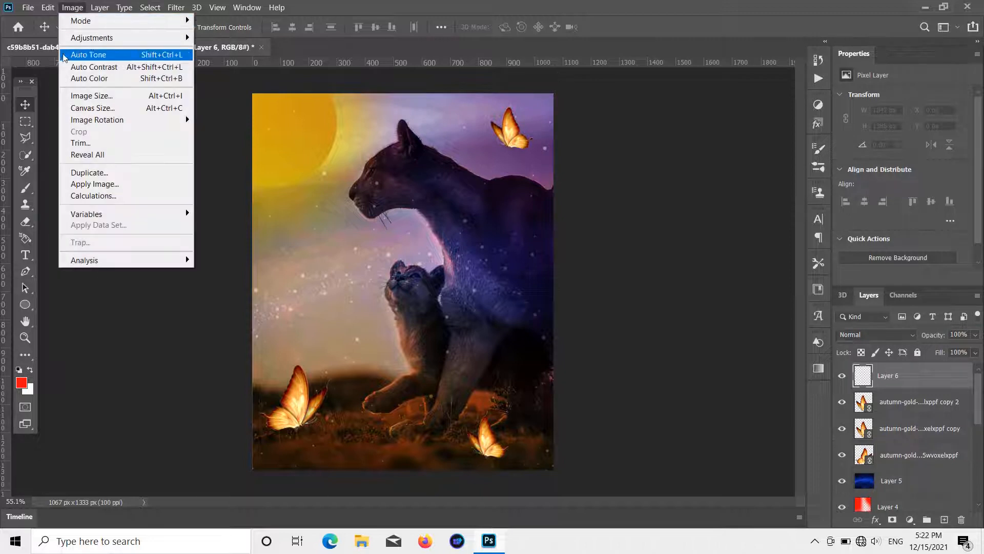
left_click(98, 184)
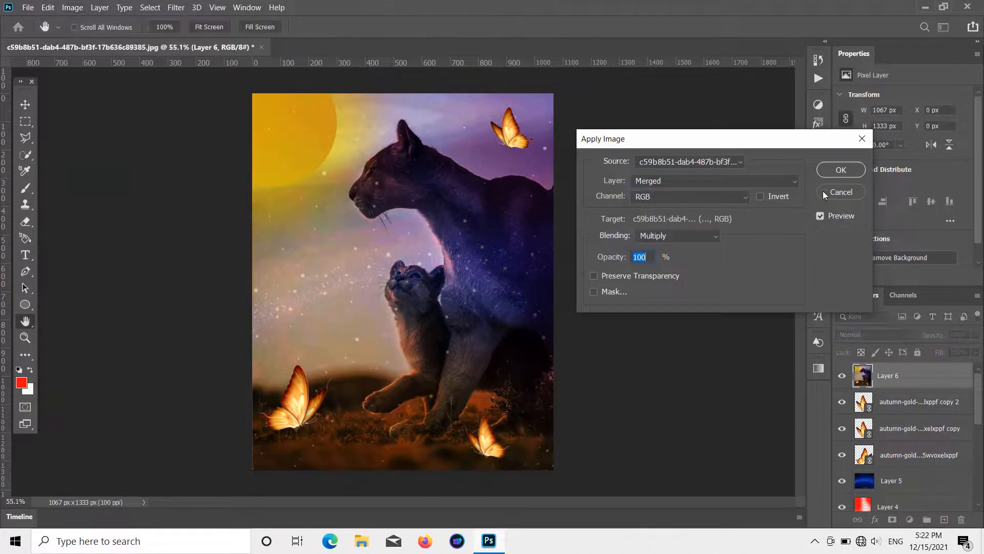
left_click(838, 169)
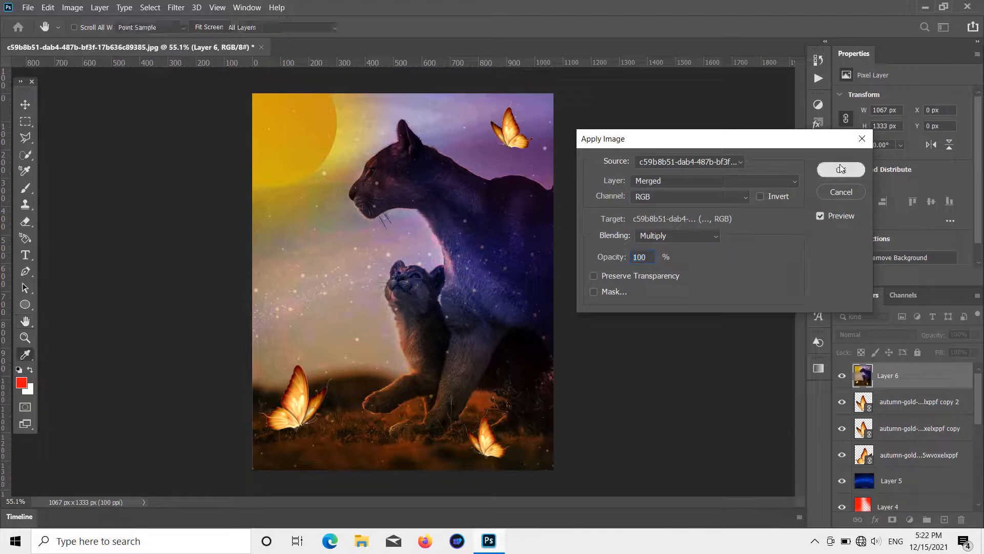
left_click(734, 184)
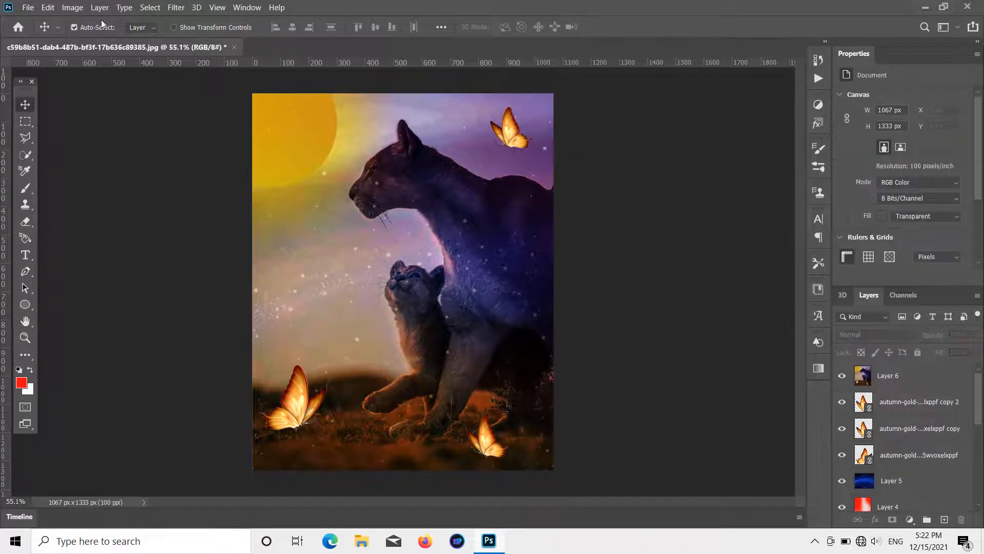
left_click(176, 7)
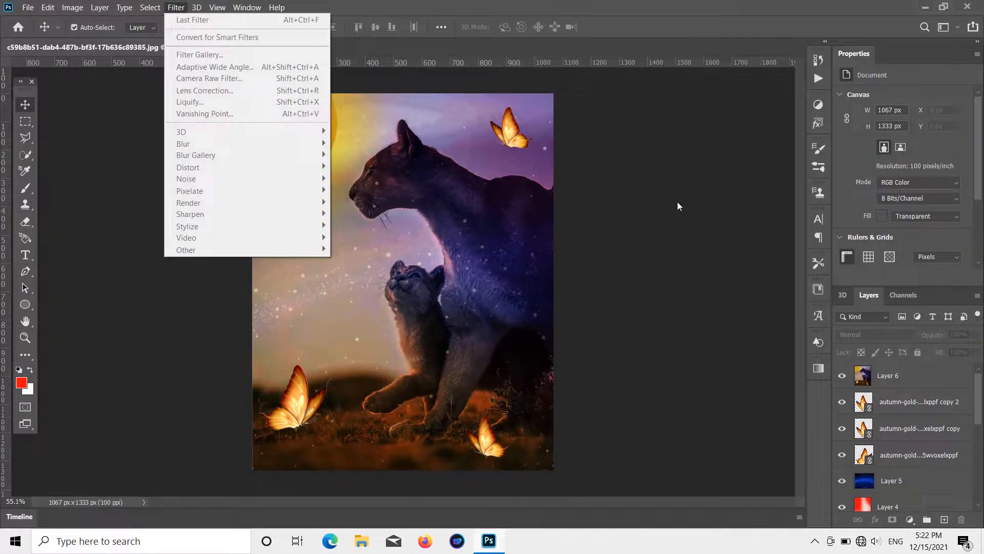
key("Escape")
Apply the Camera Raw Filter to Layer 6 with Temperature +17, Highlights +5 and Texture -93.
left_click(923, 379)
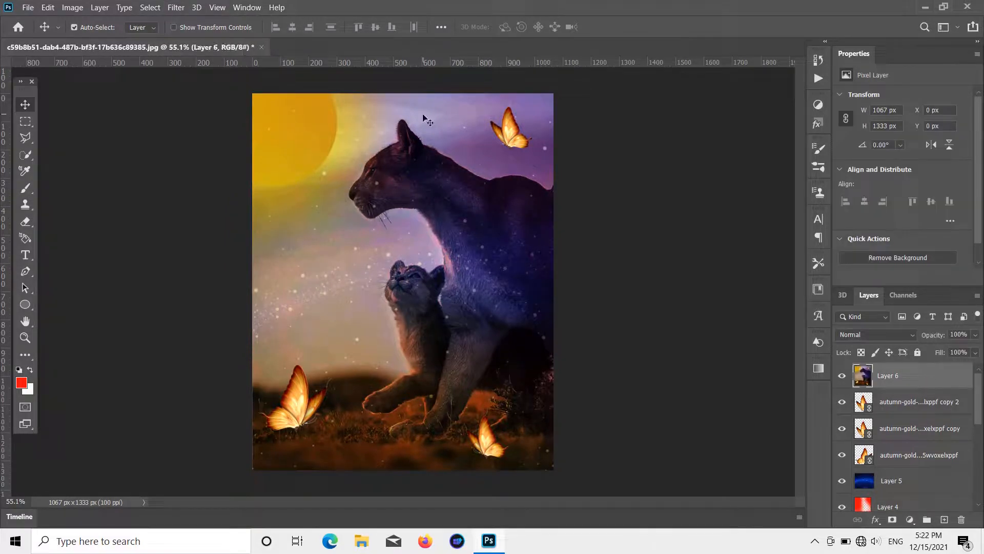
left_click(176, 7)
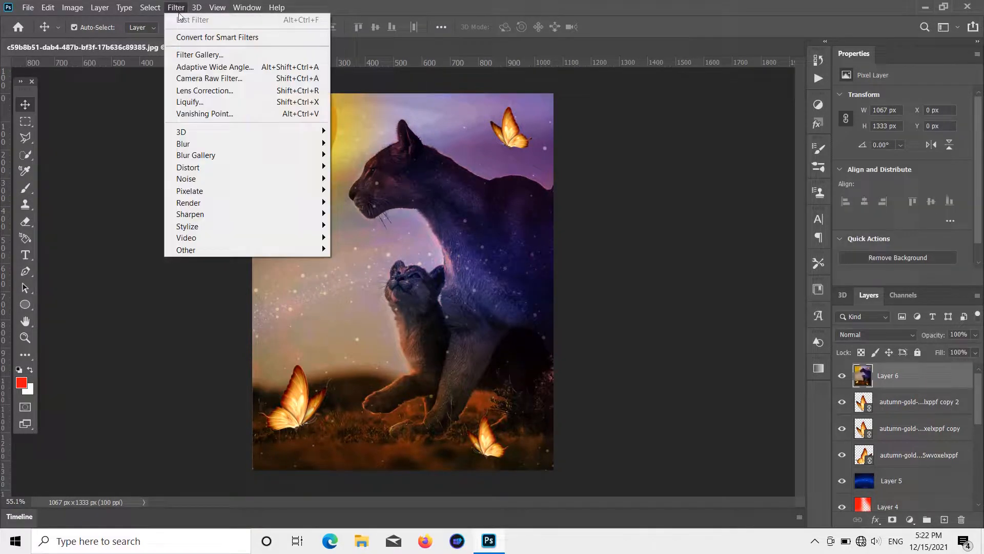
left_click(201, 80)
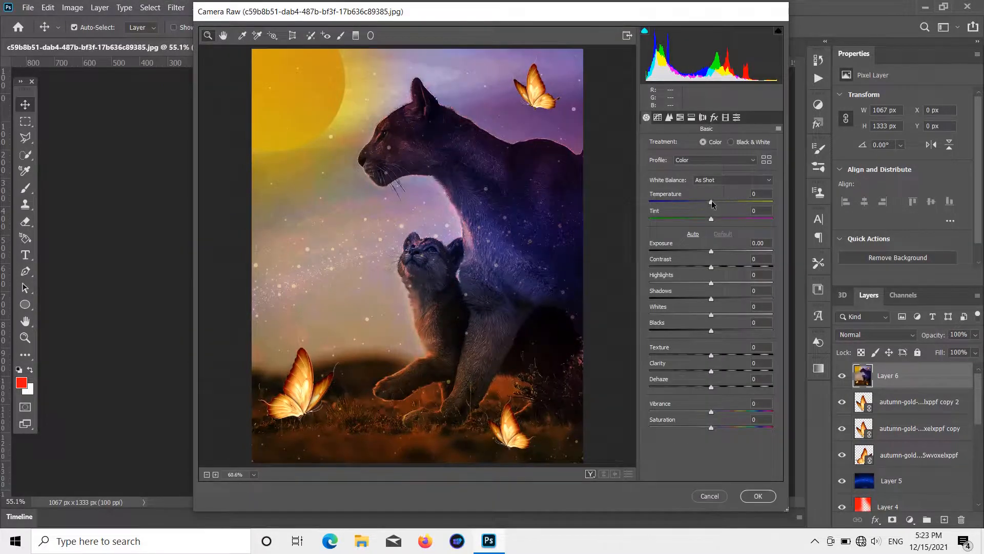
left_click_drag(712, 203, 722, 200)
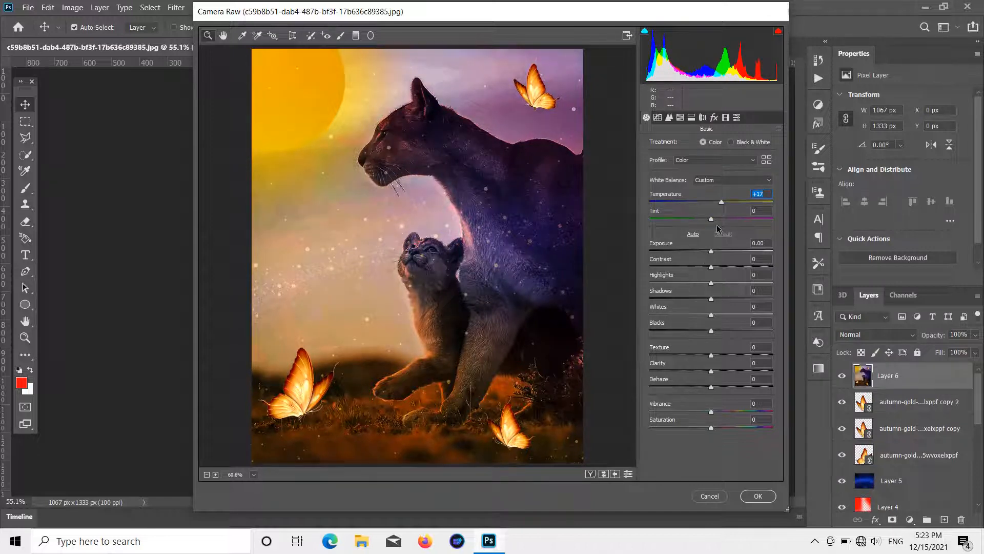
left_click_drag(712, 283, 711, 318)
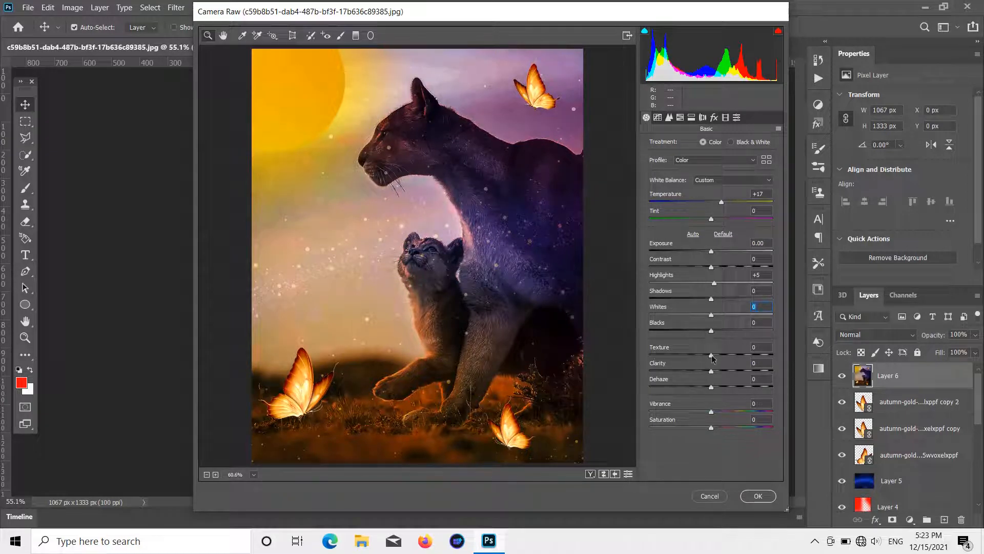
left_click_drag(712, 356, 654, 351)
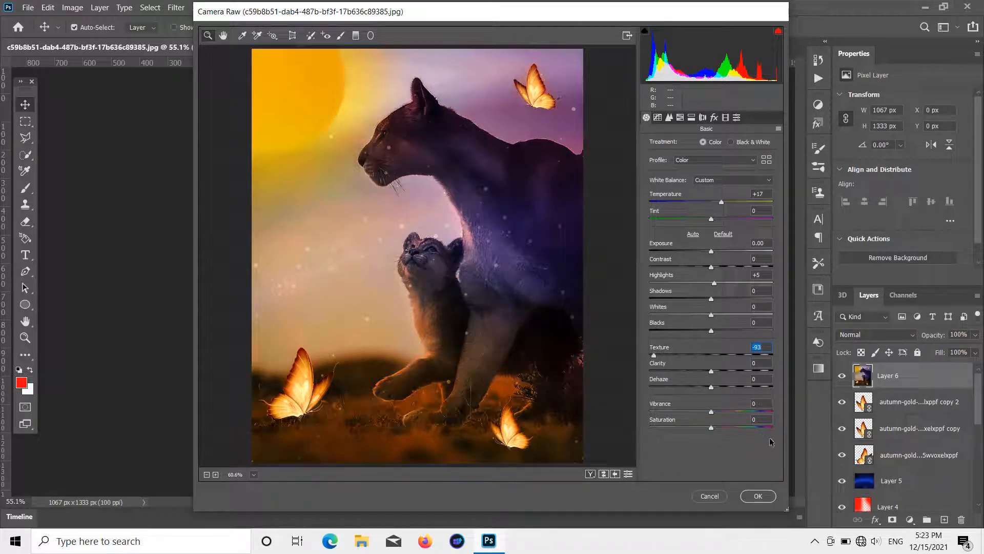
left_click(758, 495)
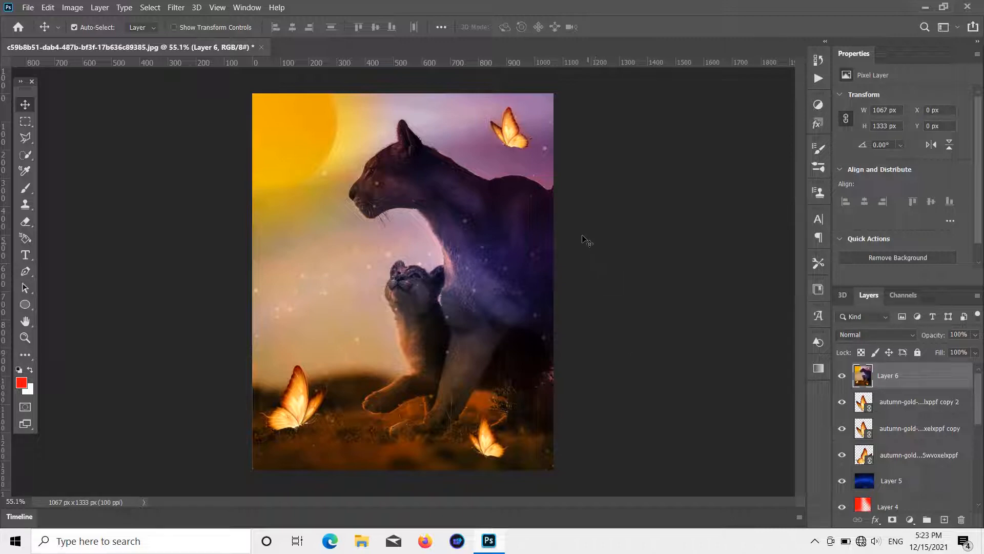
Start an Export As of the composite in PNG format with transparency, at 100% scale and 1067 x 1333 px.
left_click(27, 7)
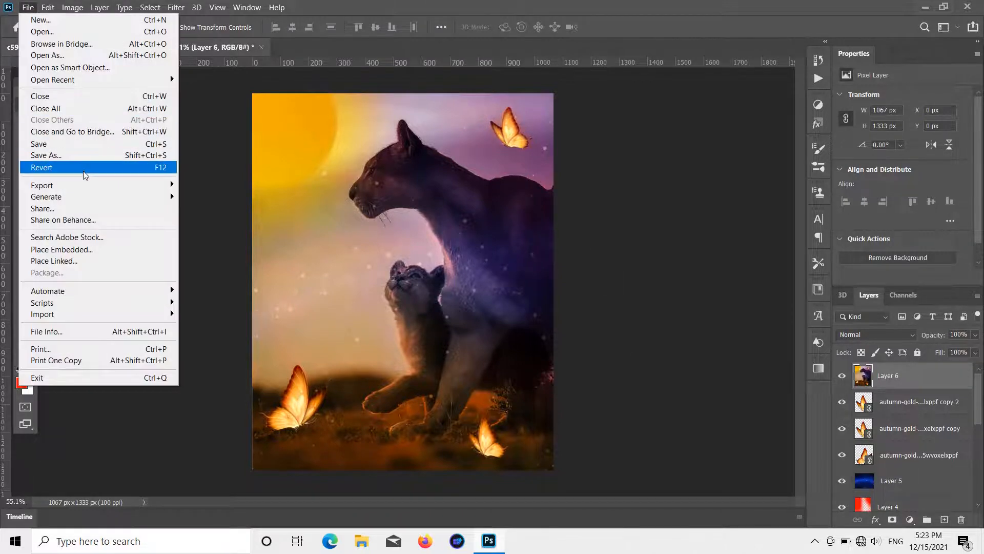
mouse_move(88, 184)
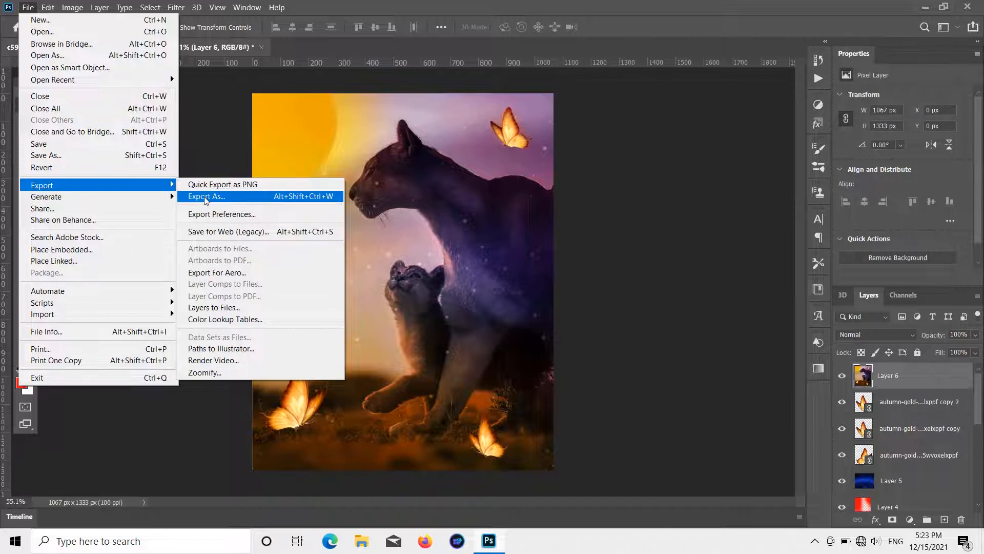
left_click(259, 195)
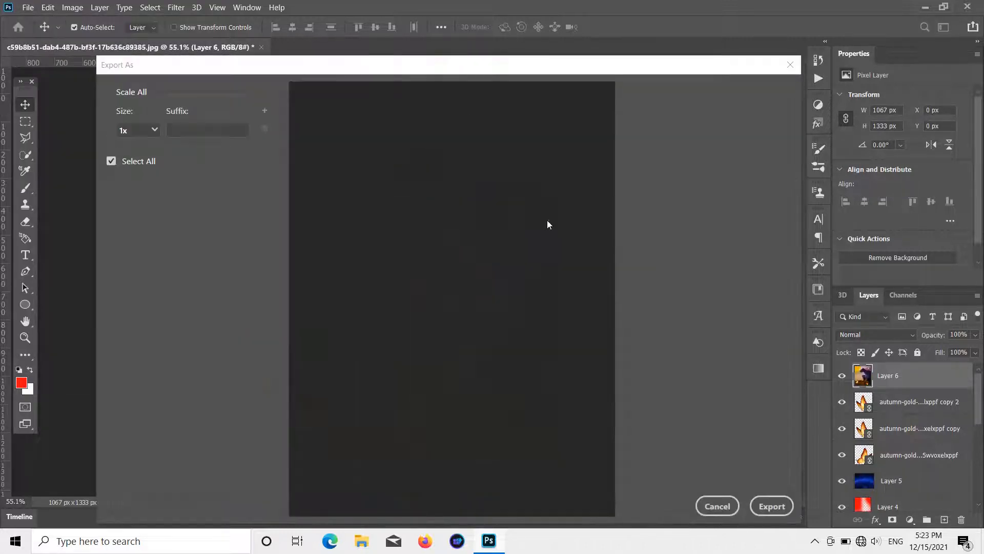
left_click(771, 506)
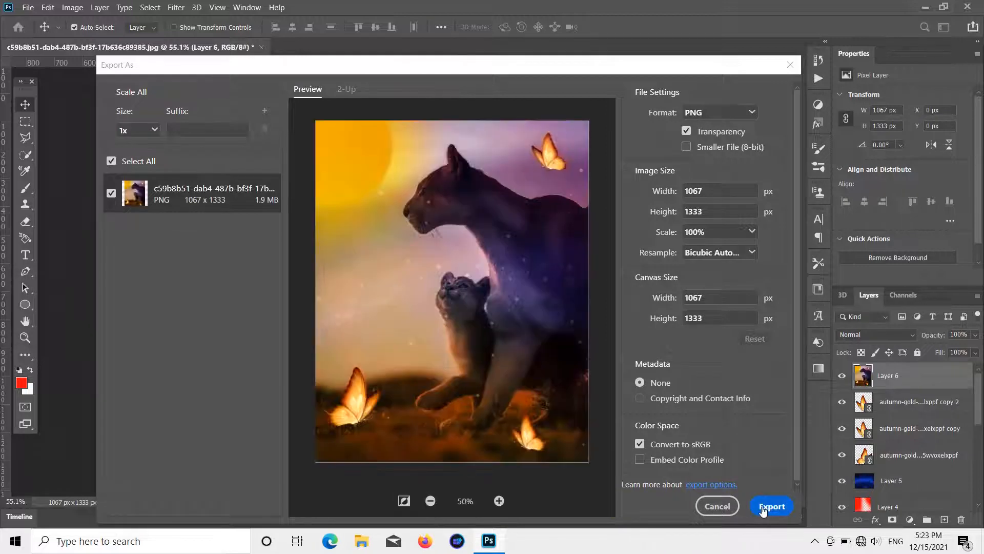
left_click(764, 507)
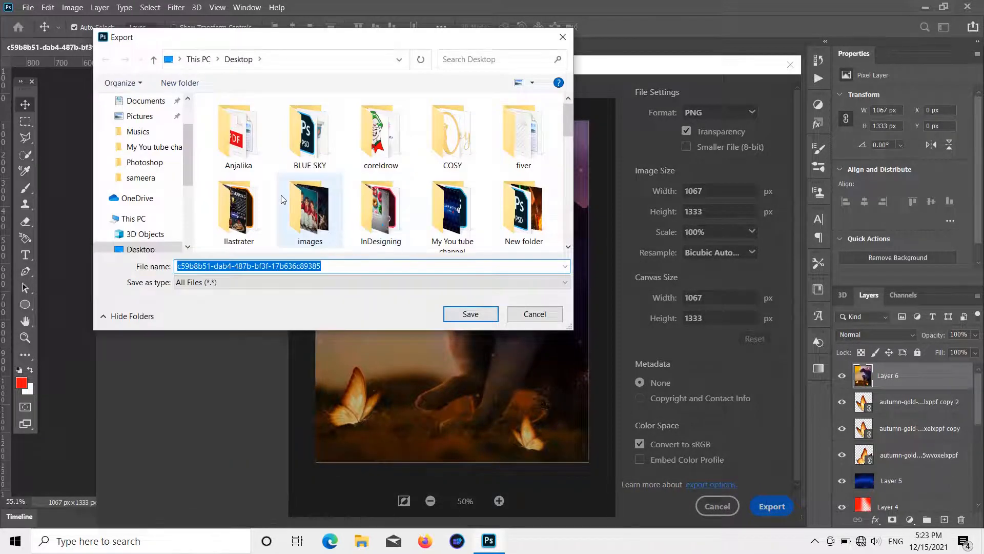
Save the exported image under the file name lion in the Photoshop folder on the Desktop.
scroll(395, 223, "down", 1)
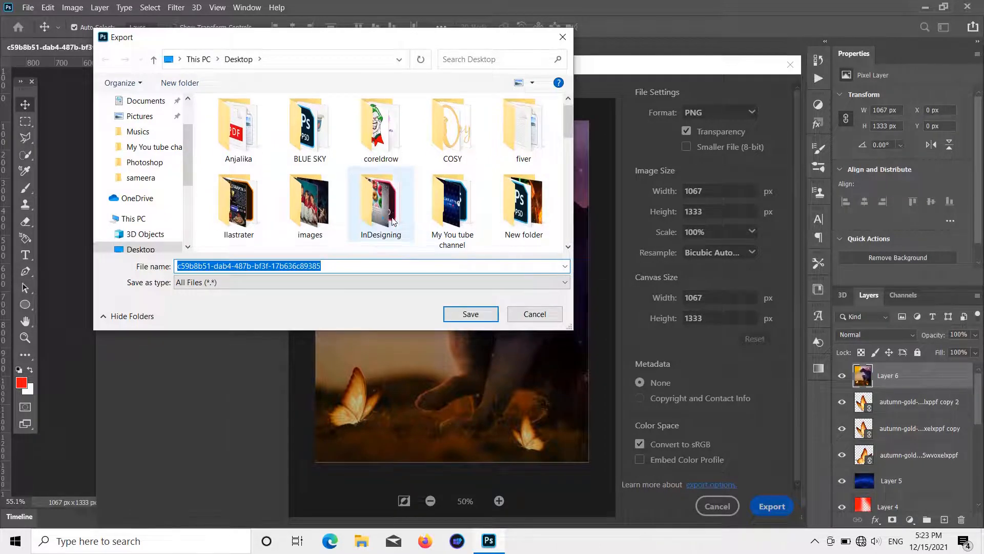
scroll(381, 221, "down", 2)
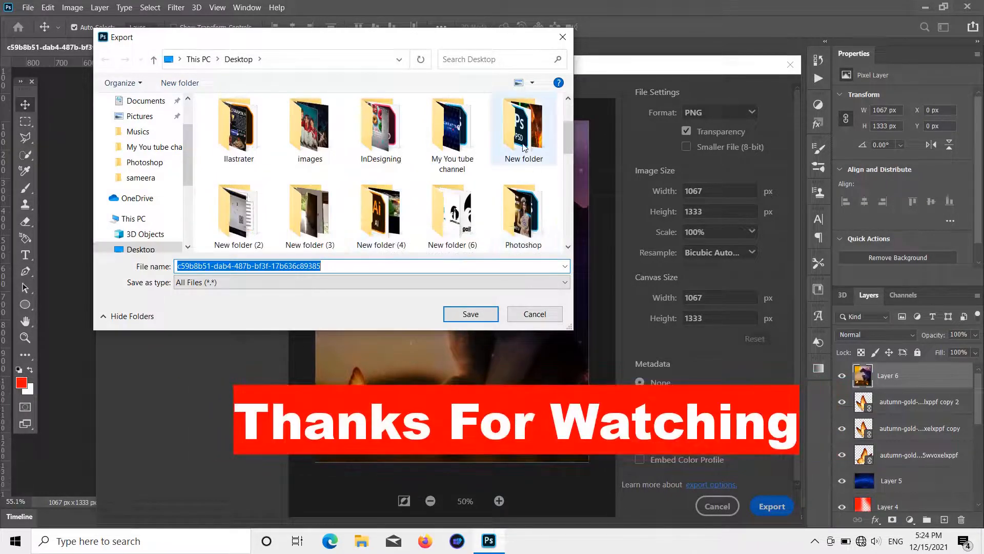
double_click(522, 213)
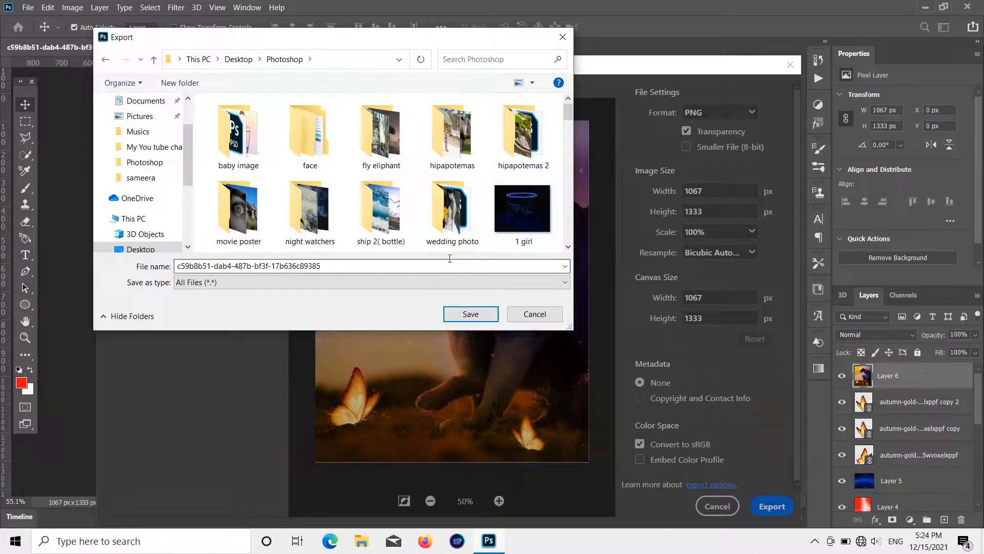
key("BackSpace")
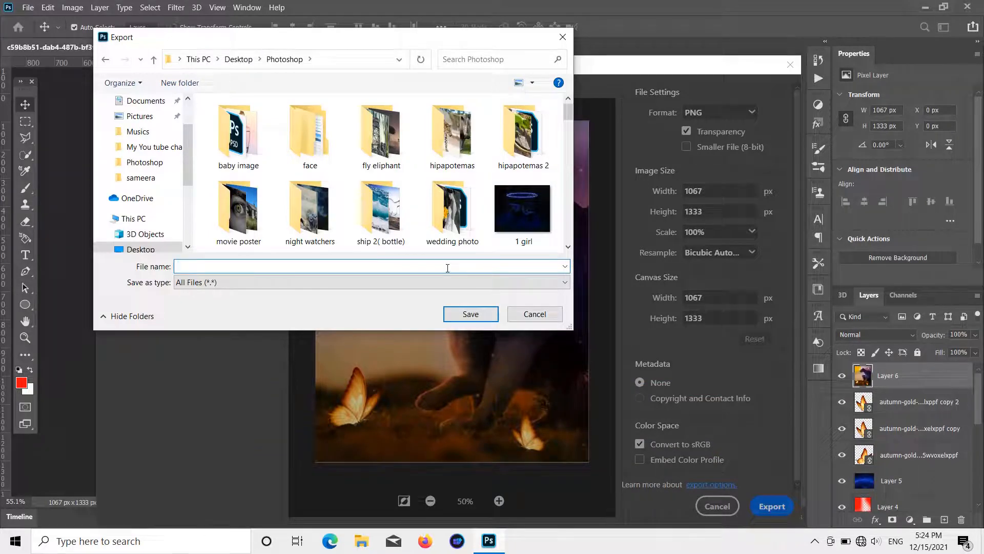
type("lo")
key("BackSpace")
type("ion")
left_click(491, 317)
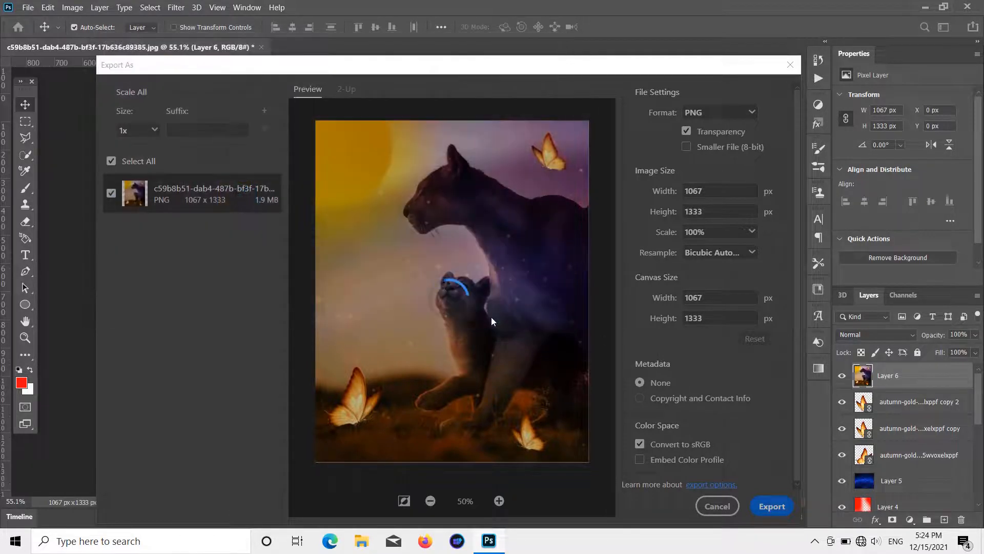